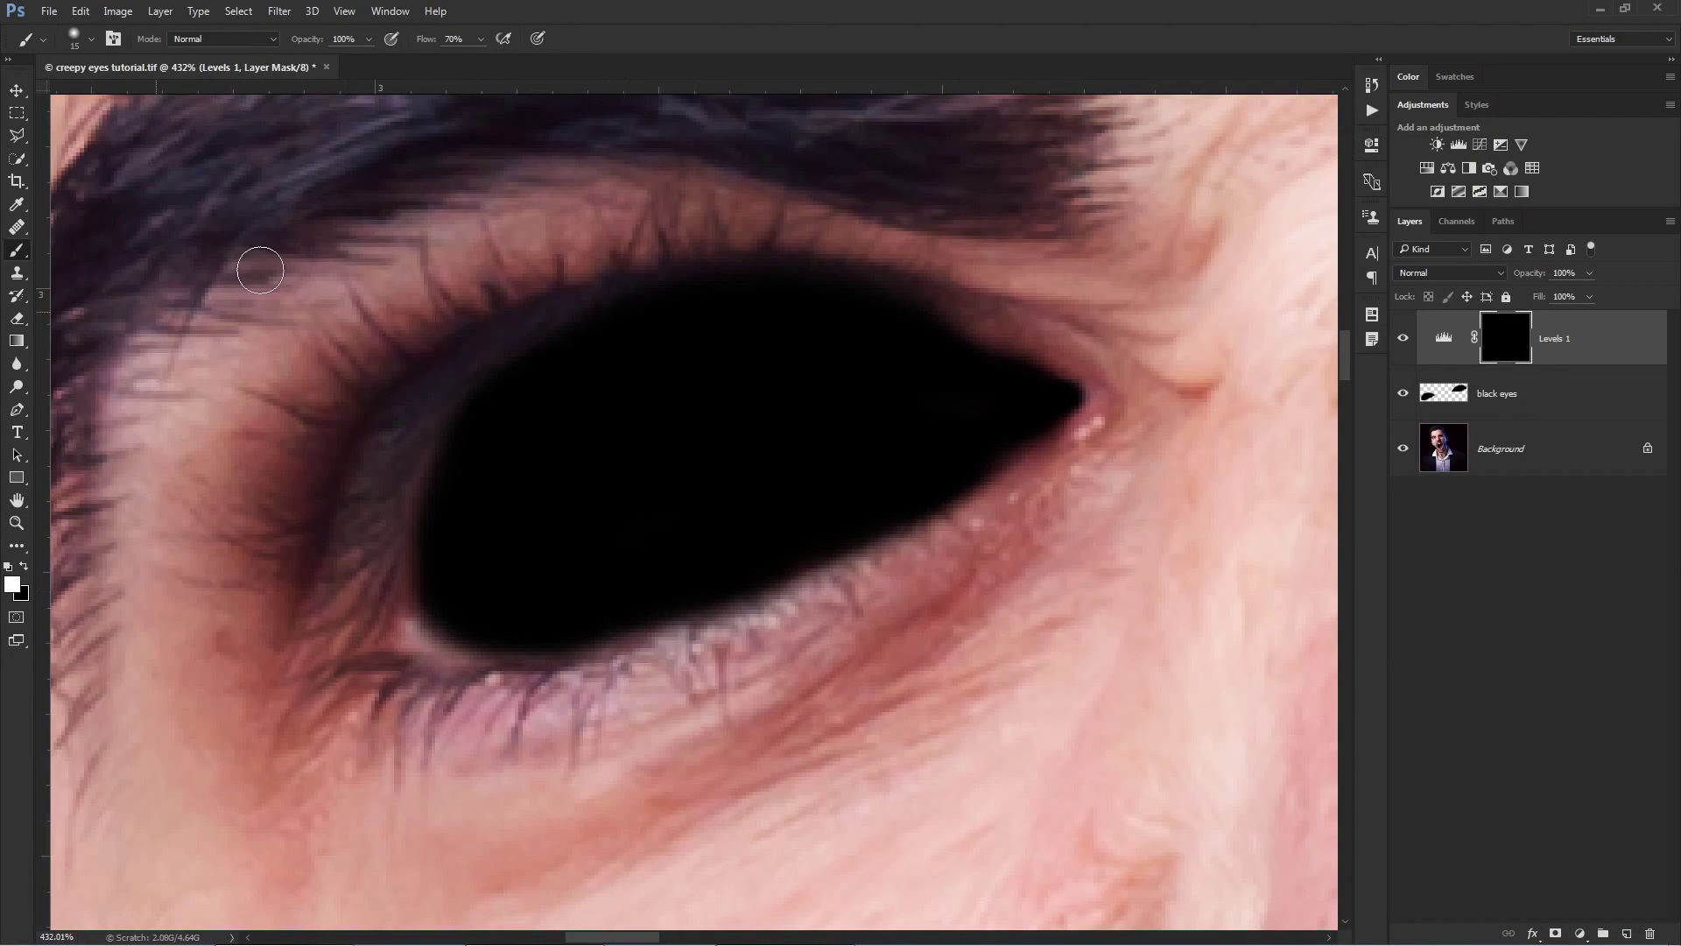
# Step: Invert the Levels mask, repaint the eye rim, and load the Blue copy channel as a selection
pyautogui.hotkey('shift', '5')
pyautogui.moveTo(377, 362)
pyautogui.mouseDown()
pyautogui.moveTo(444, 475)
pyautogui.moveTo(818, 555)
pyautogui.mouseUp()
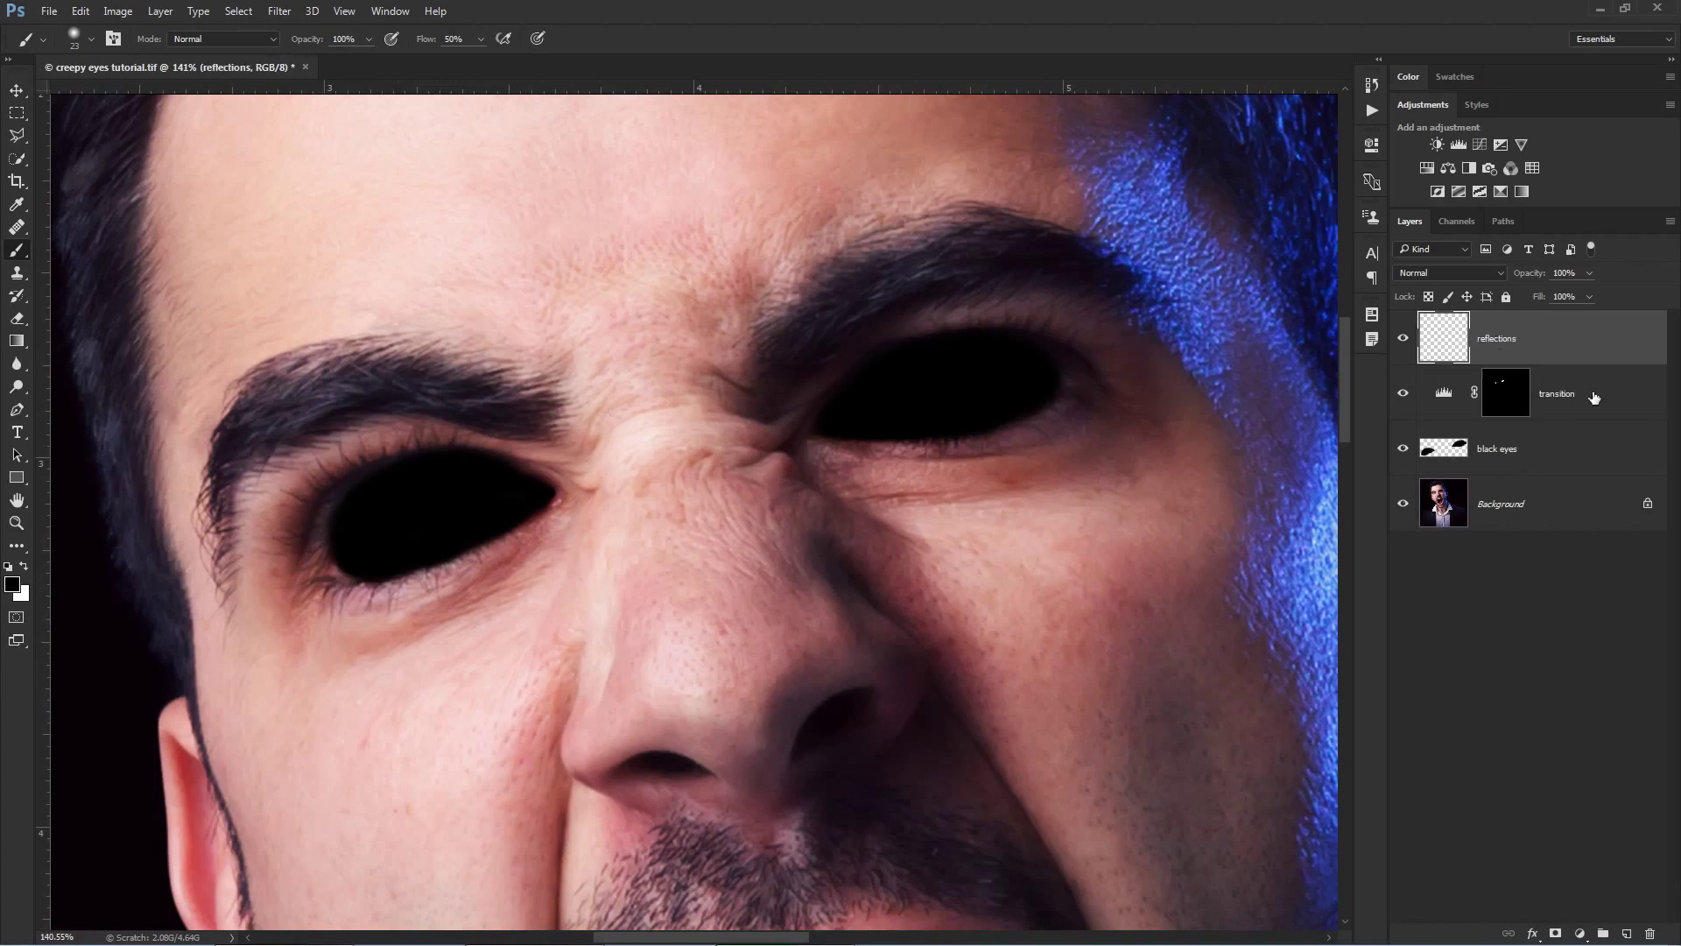
pyautogui.click(160, 11)
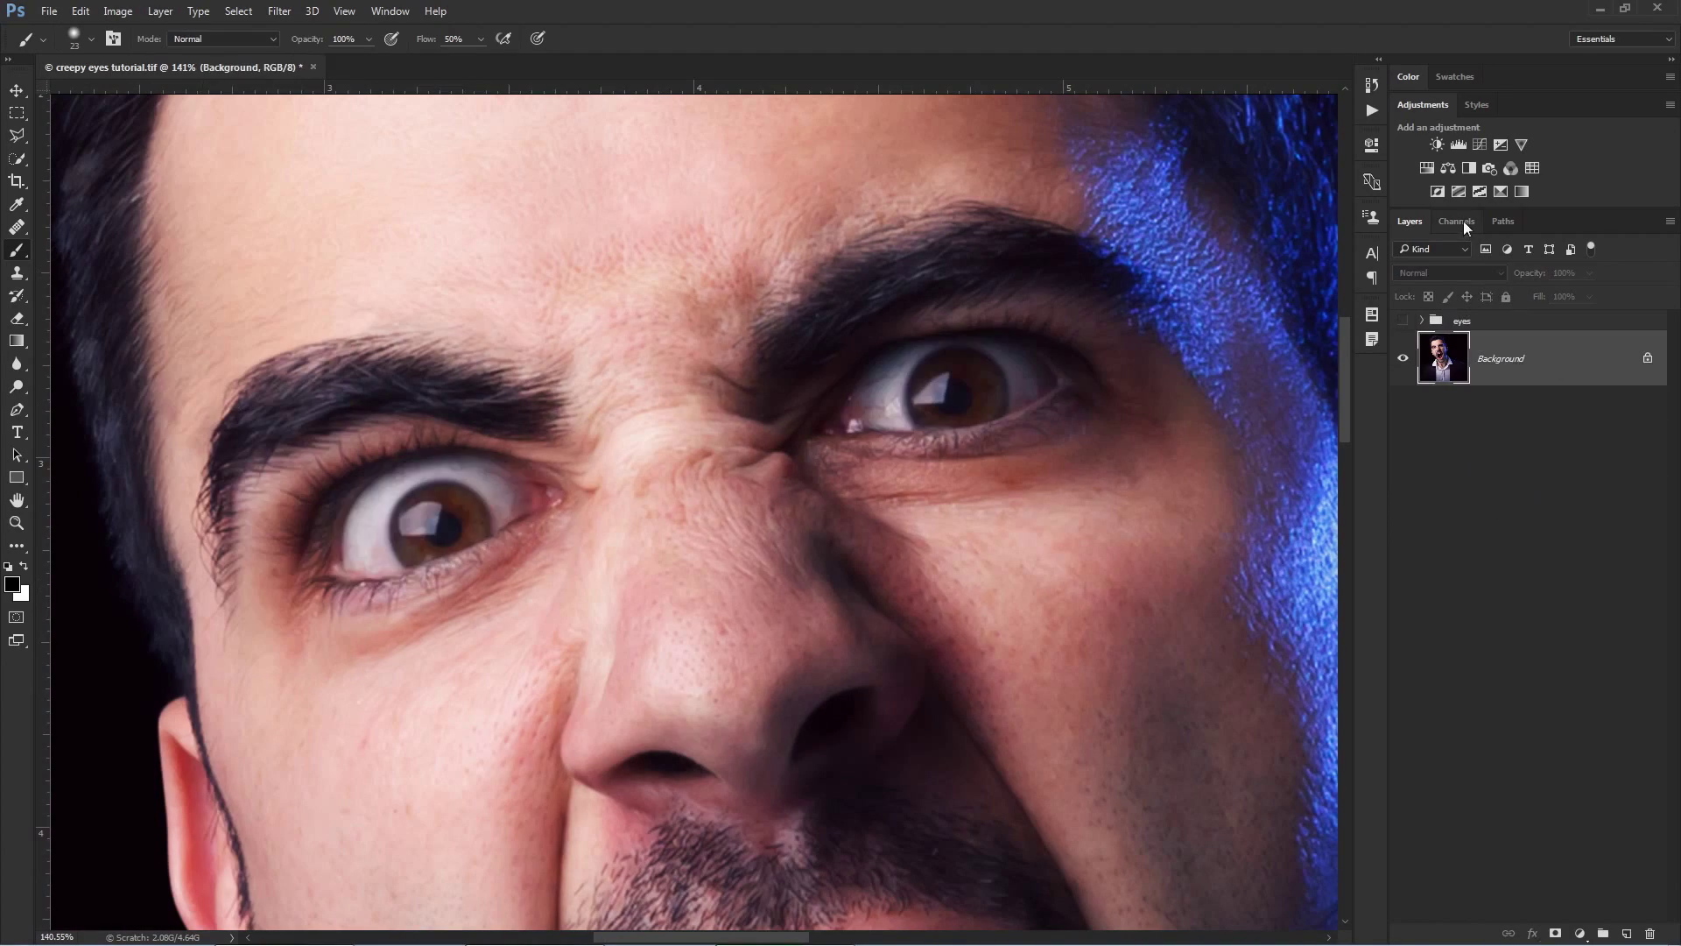
pyautogui.click(1457, 221)
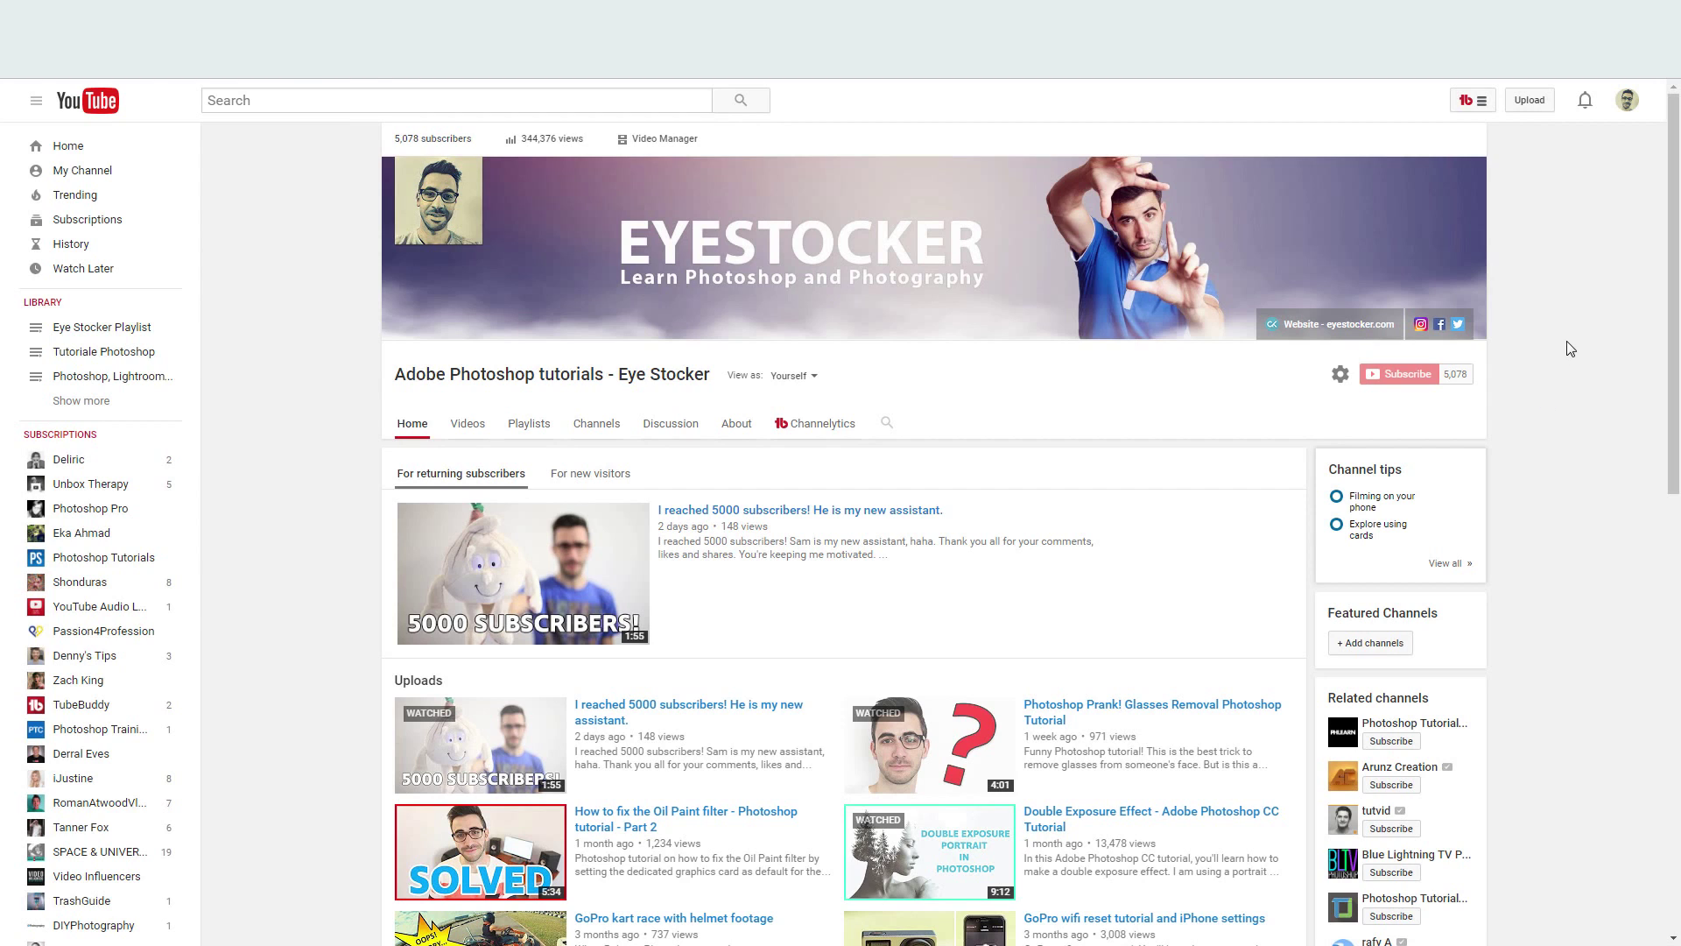
pyautogui.scroll(-1, 1564, 348)
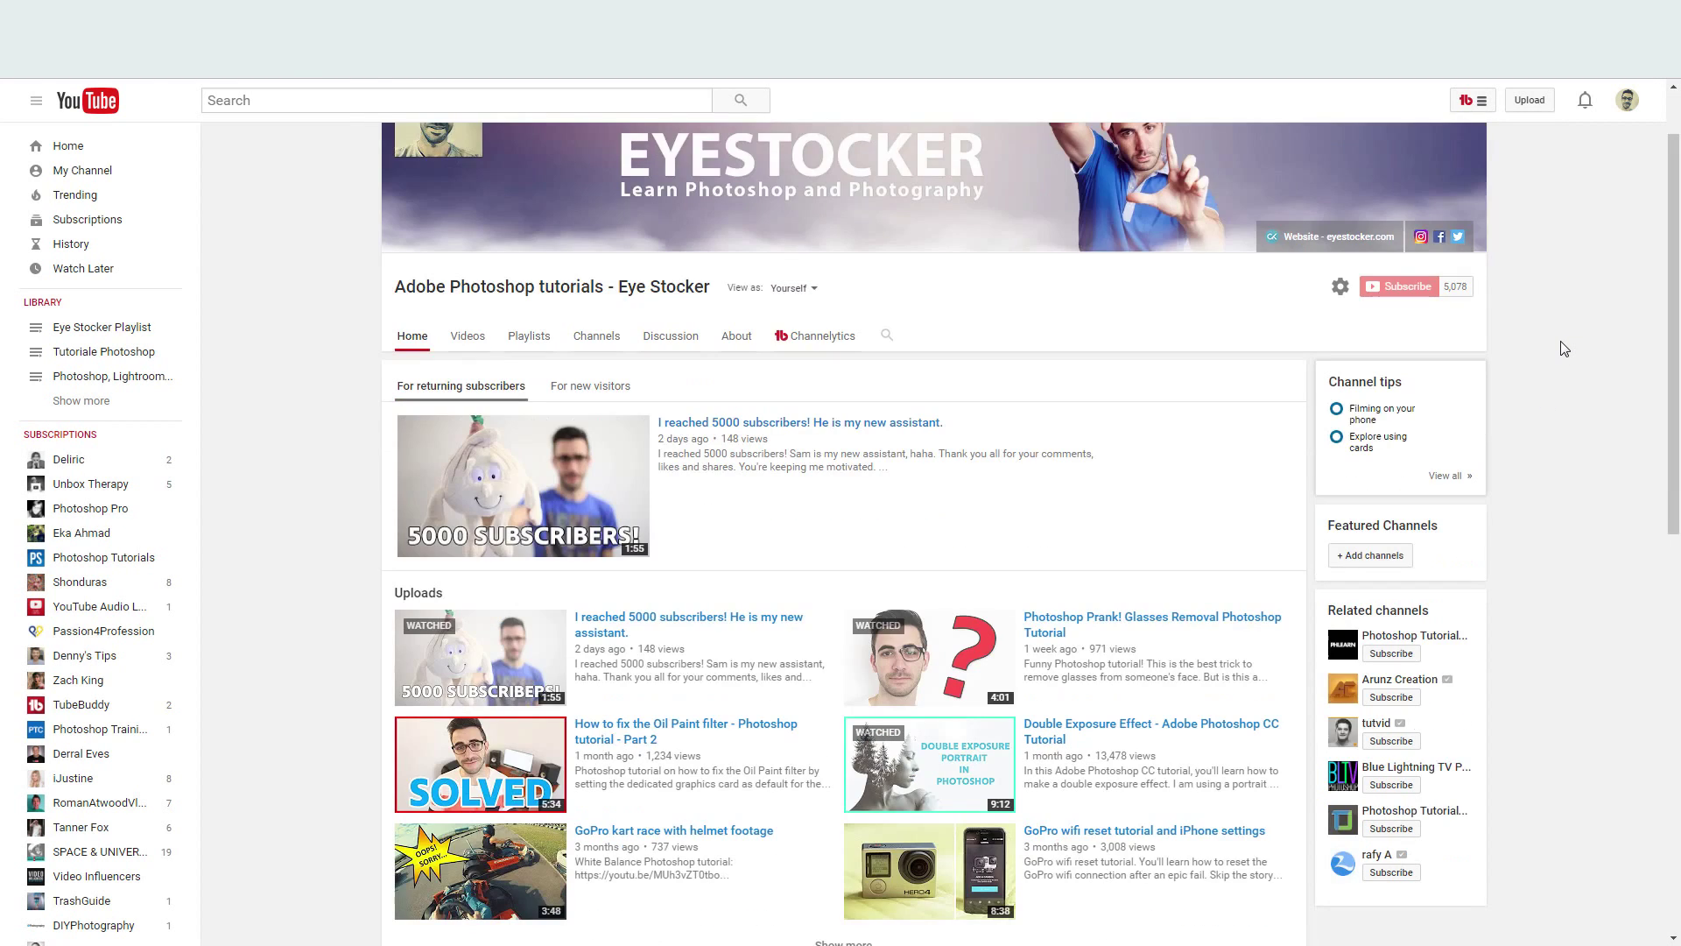
pyautogui.scroll(-1, 1564, 349)
pyautogui.scroll(-1, 1564, 348)
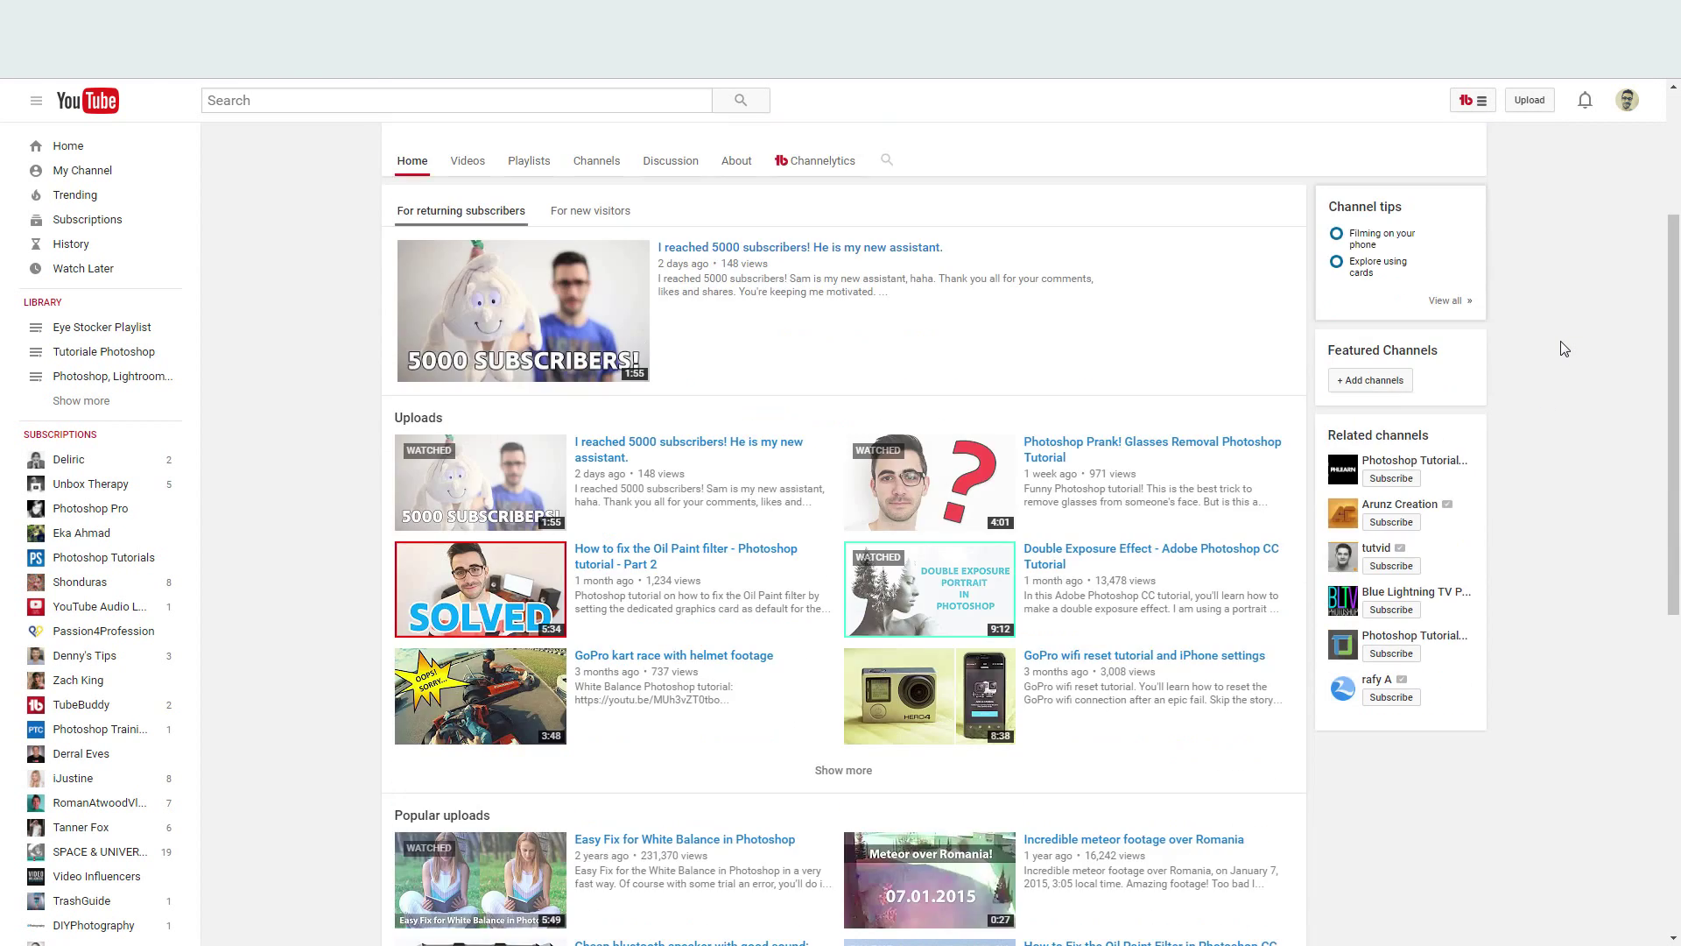
pyautogui.scroll(-1, 1565, 349)
pyautogui.scroll(-3, 1565, 349)
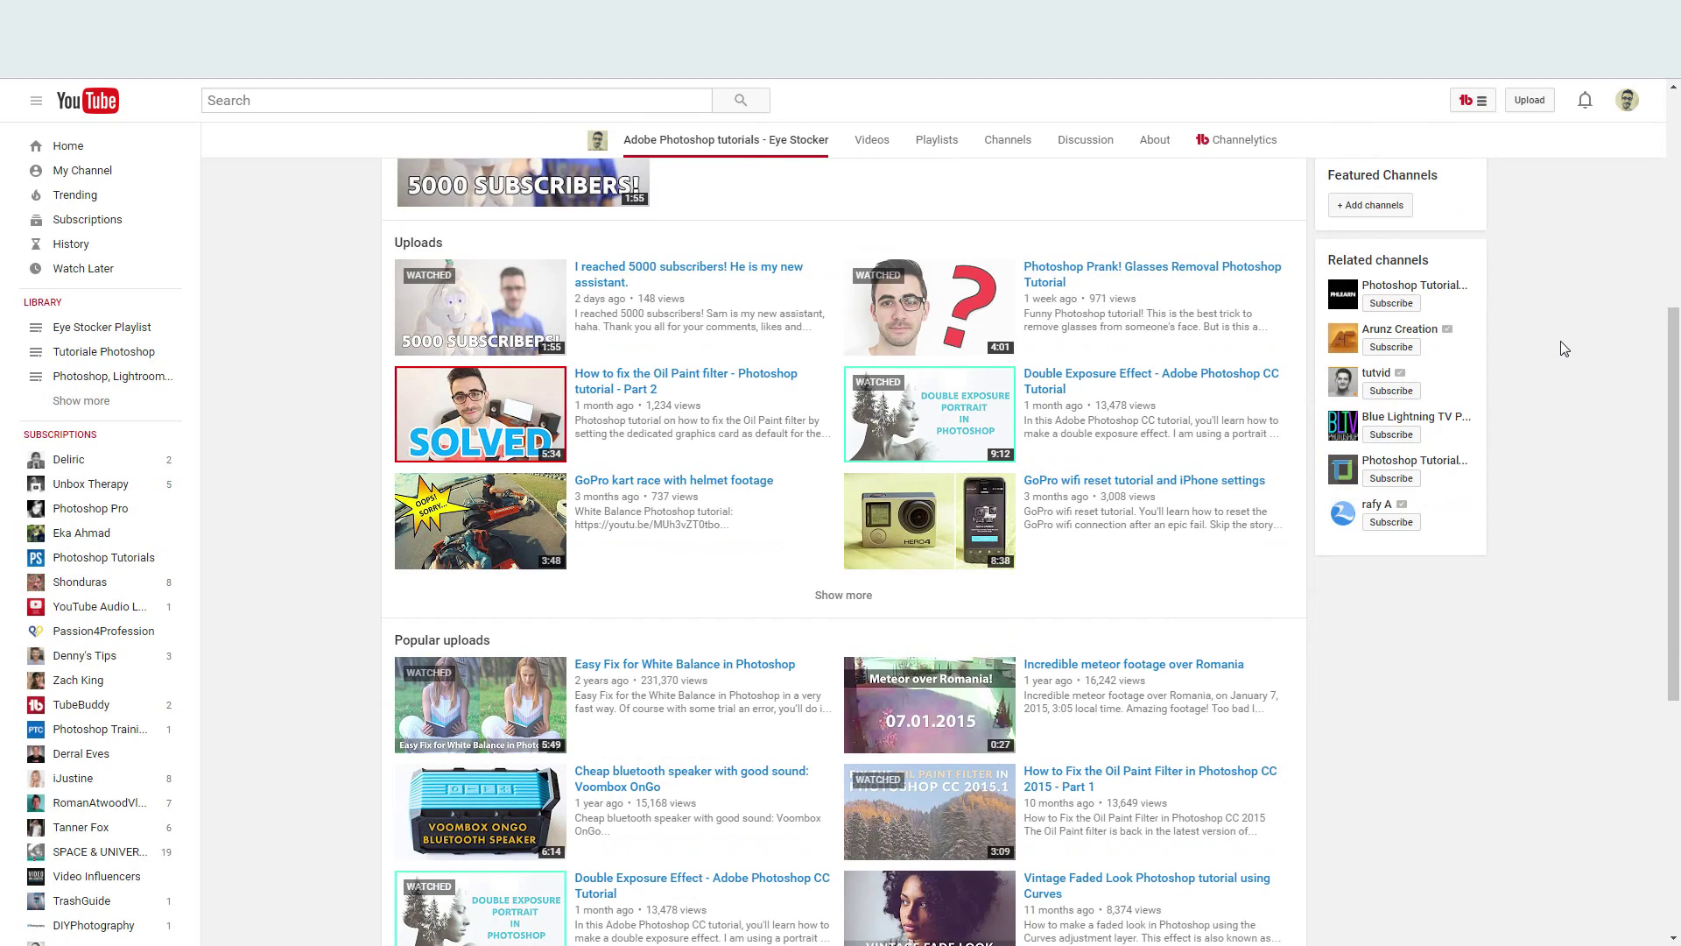
pyautogui.scroll(2, 1565, 348)
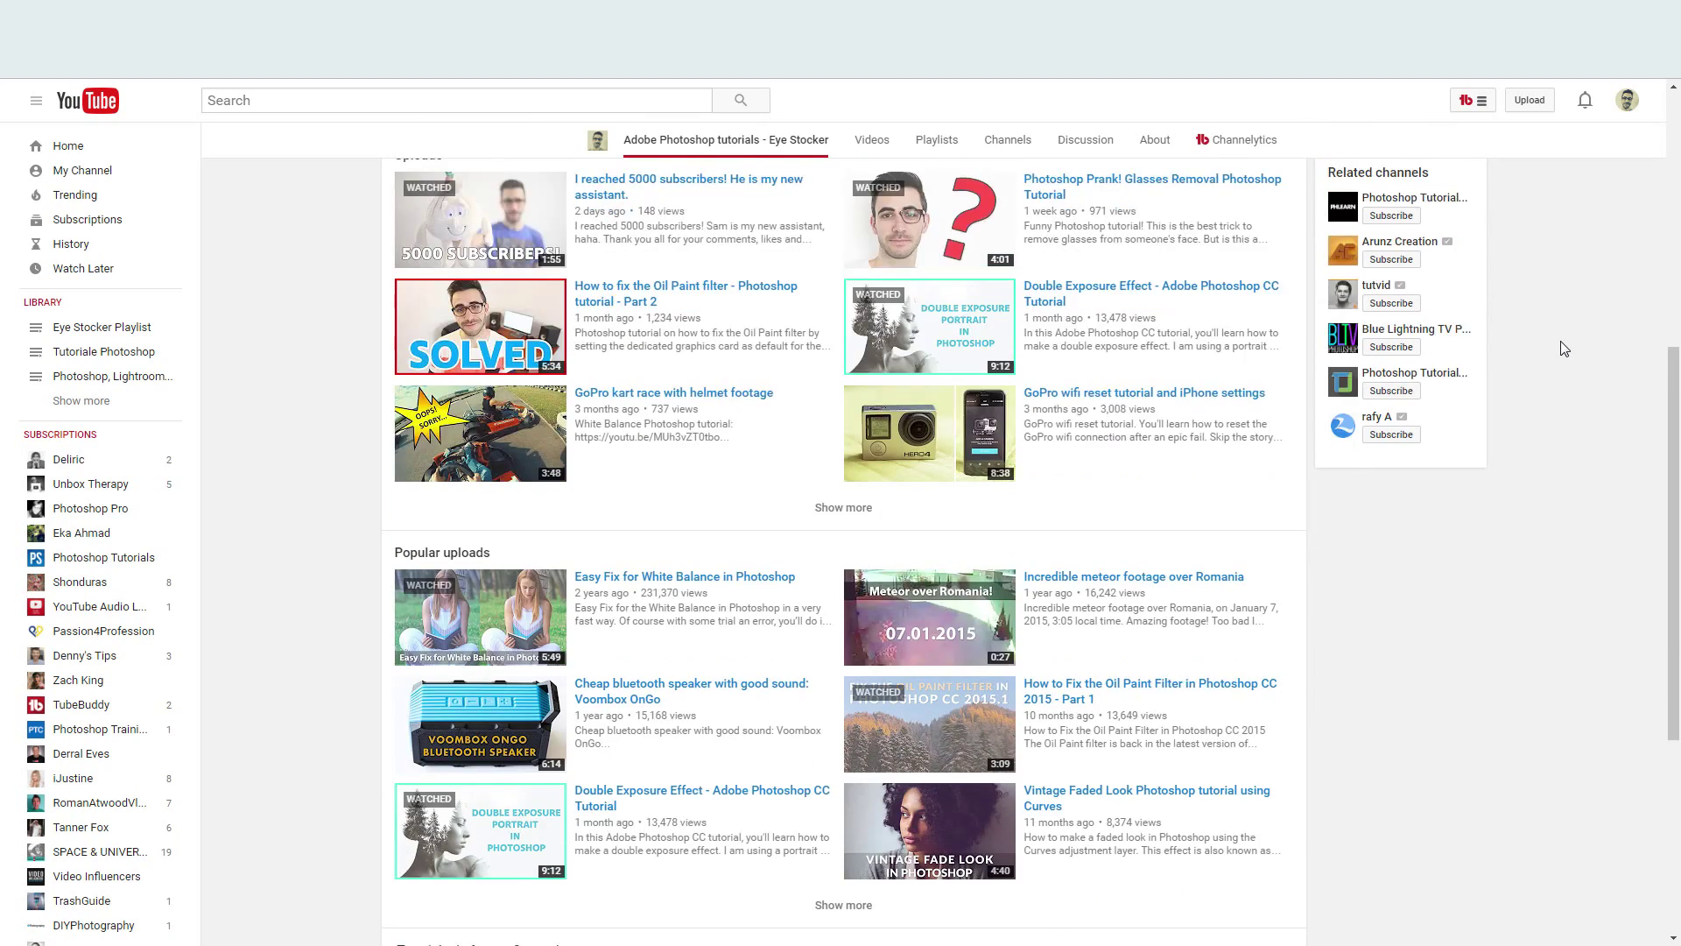
pyautogui.scroll(5, 1565, 348)
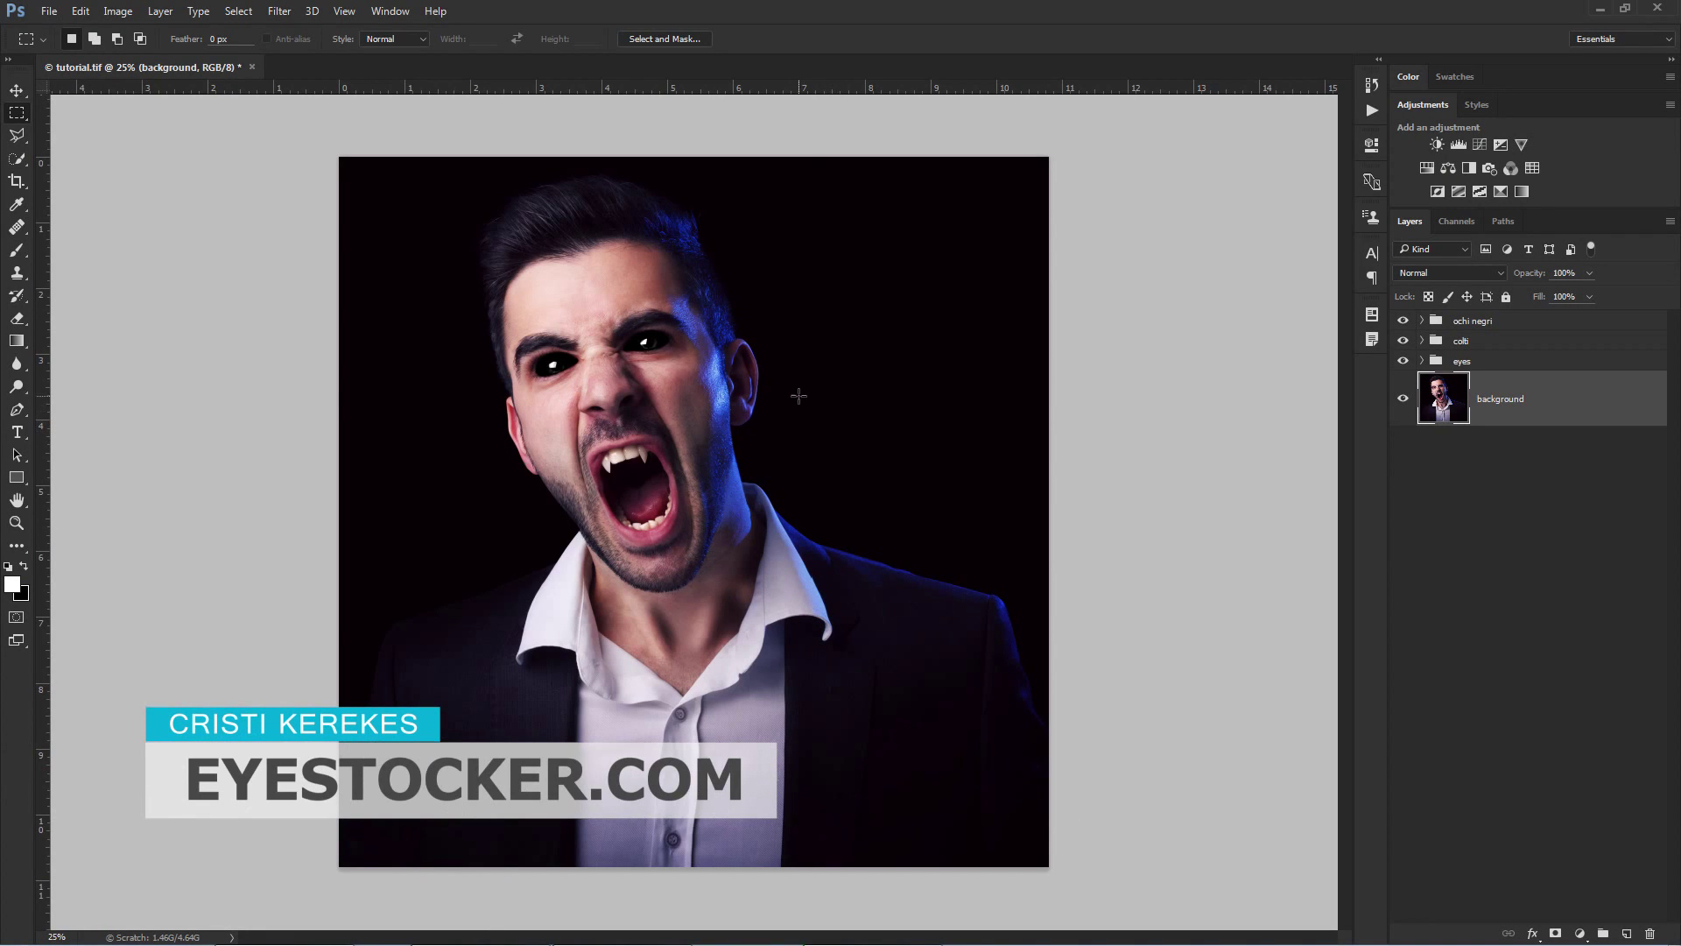
# Step: Zoom in and out on the finished image, then return to the Rectangular Marquee tool
pyautogui.press('z')
pyautogui.scroll(2, 674, 353)
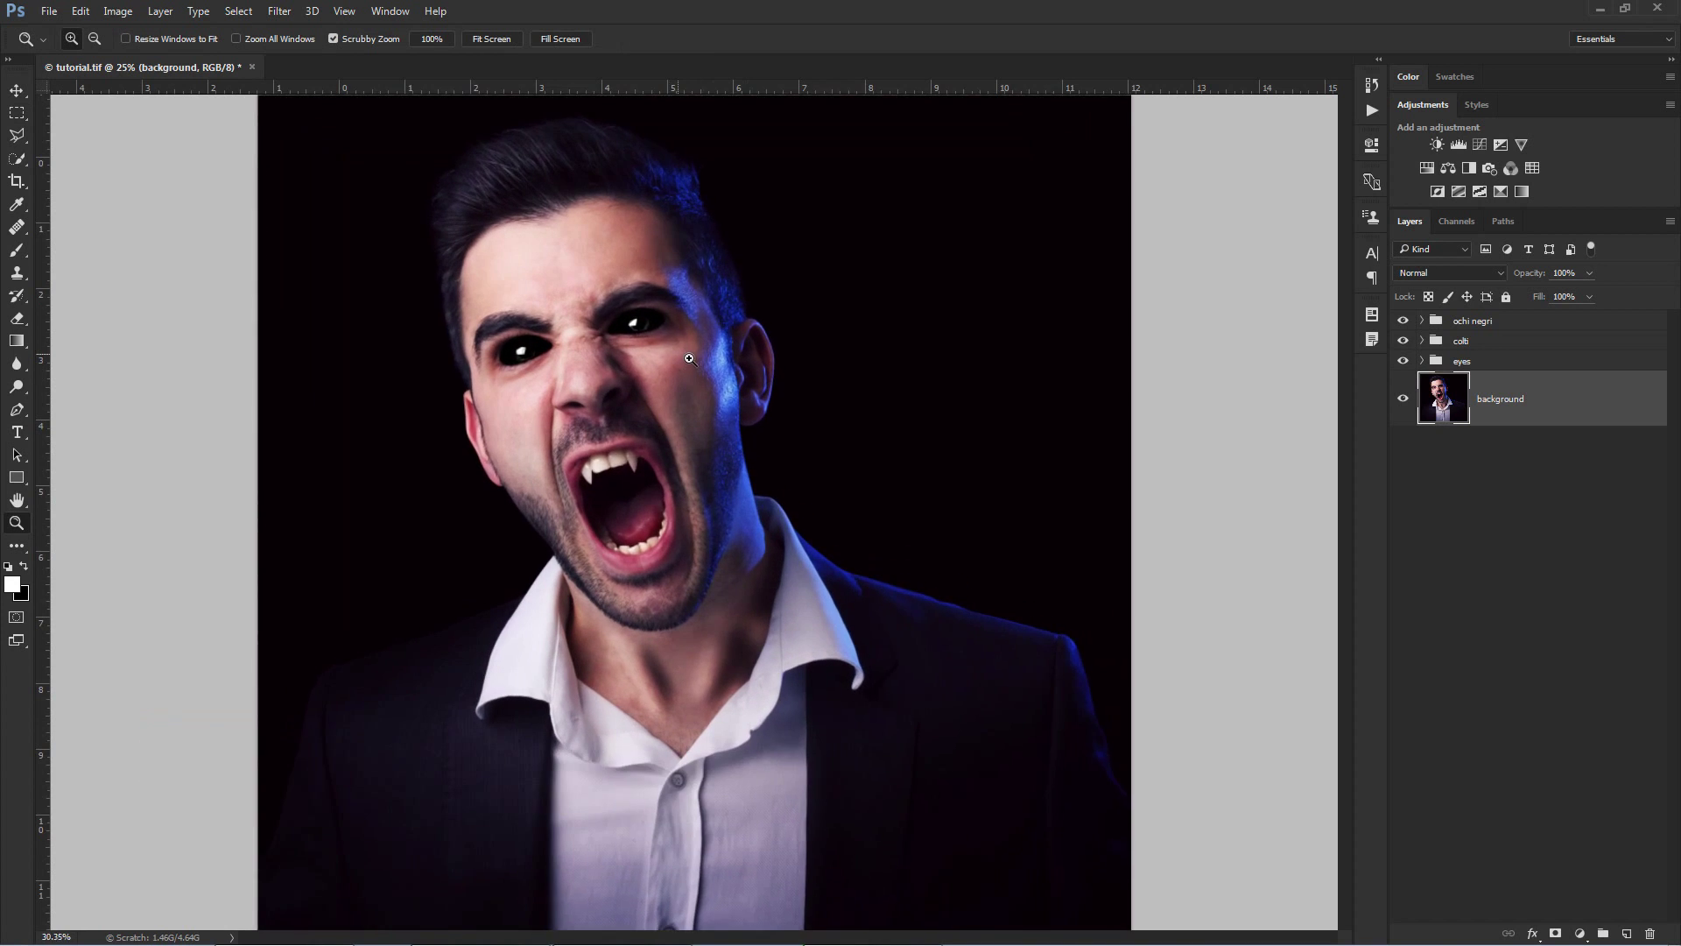
pyautogui.scroll(-1, 547, 402)
pyautogui.press('m')
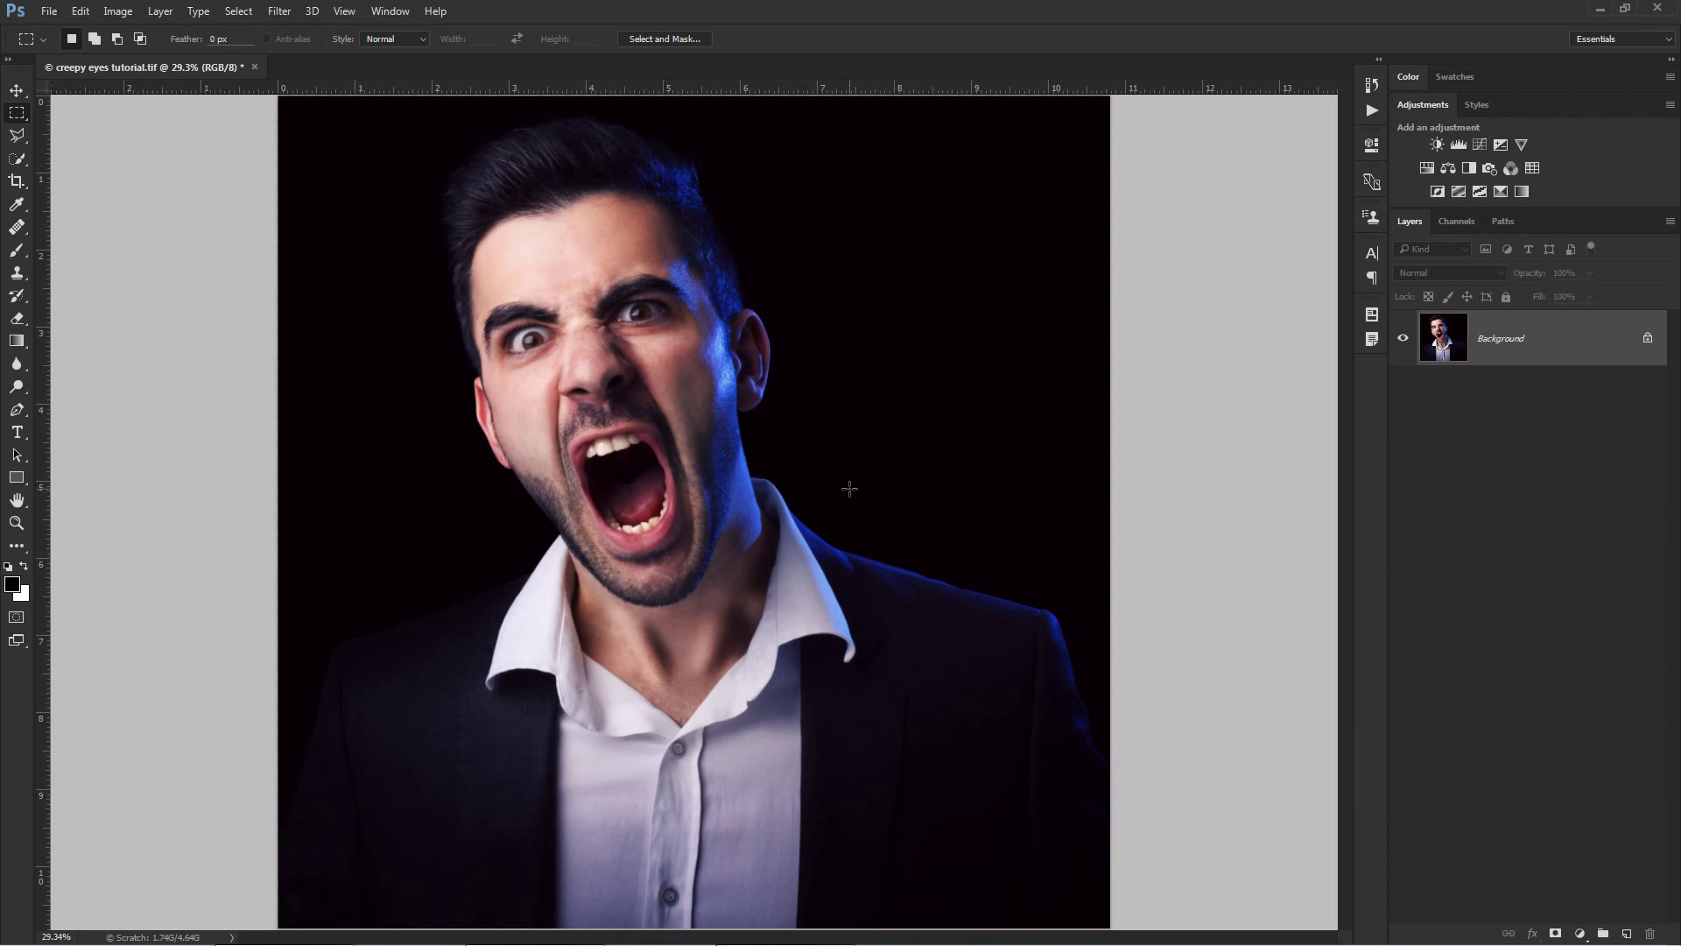
# Step: Zoom onto both eyes at 225%, ending with the Rectangular Marquee tool selected
pyautogui.press('z')
pyautogui.moveTo(586, 285); pyautogui.dragTo(729, 378)
pyautogui.press('m')
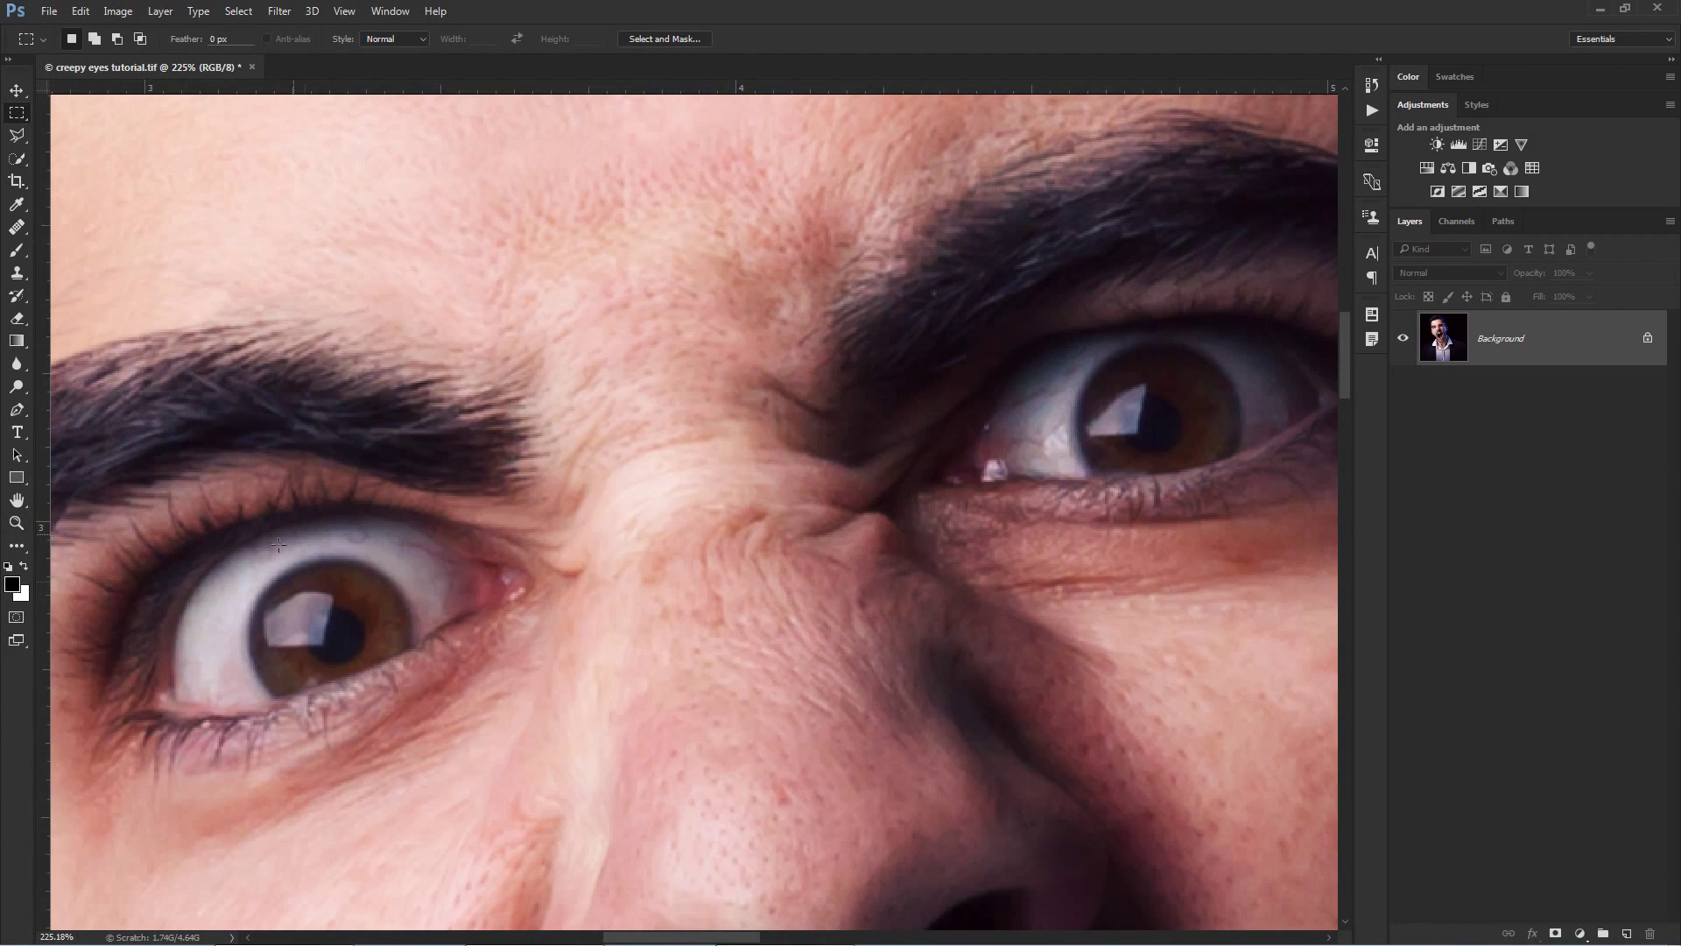
pyautogui.click(17, 253)
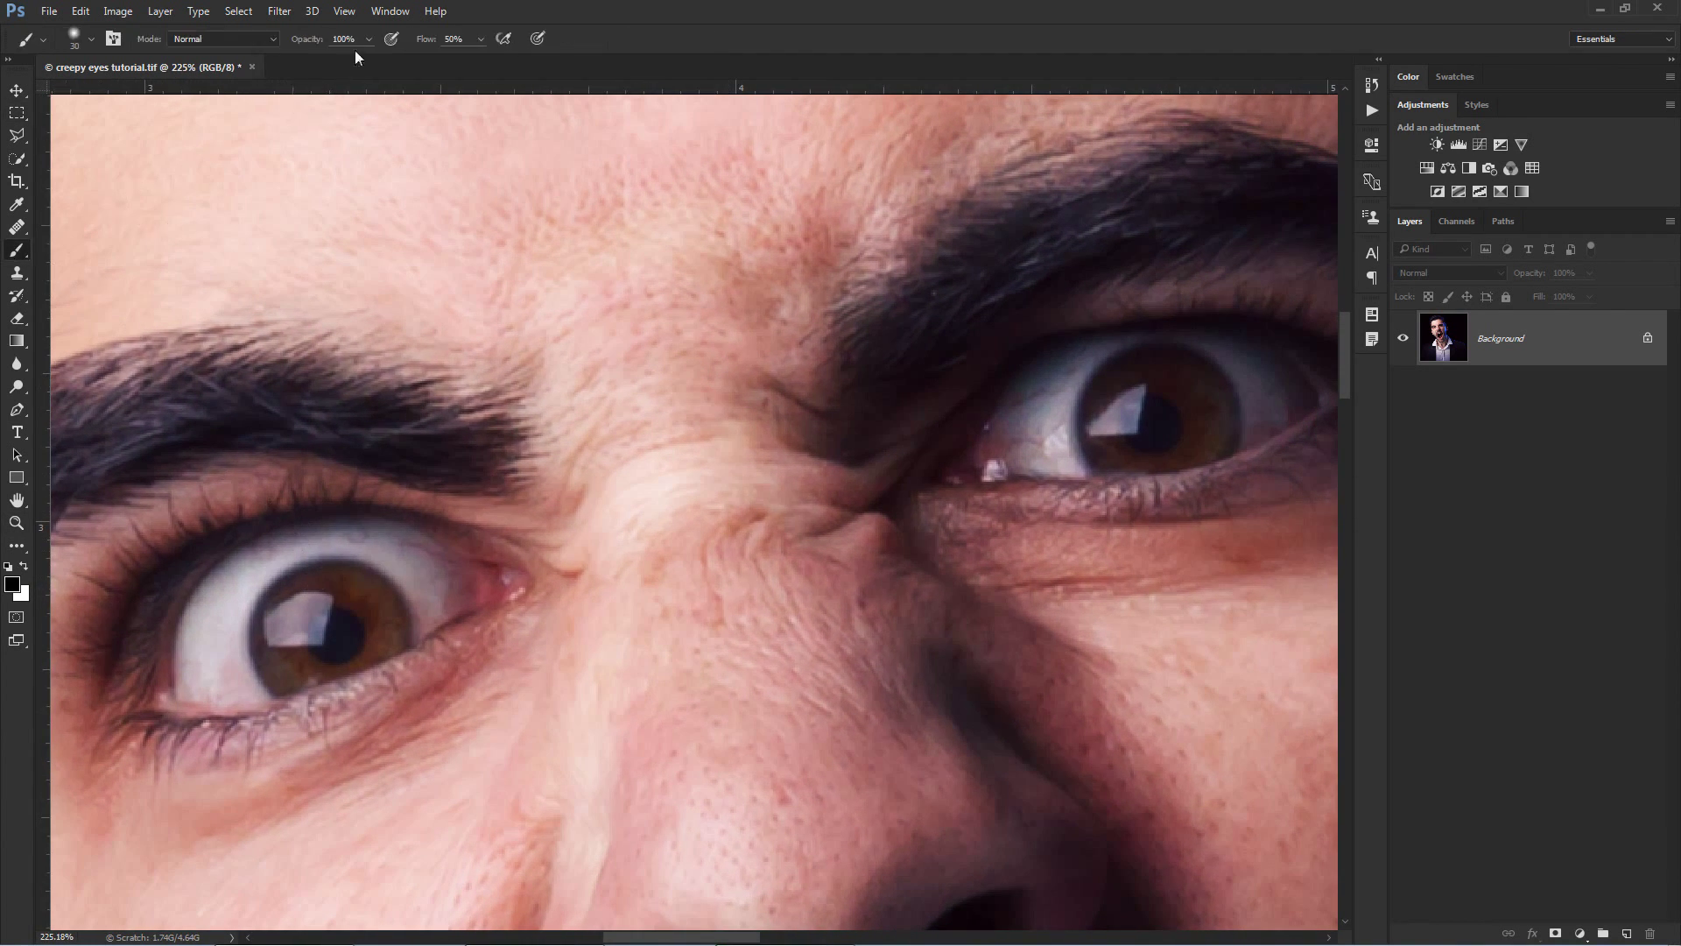
pyautogui.click(17, 114)
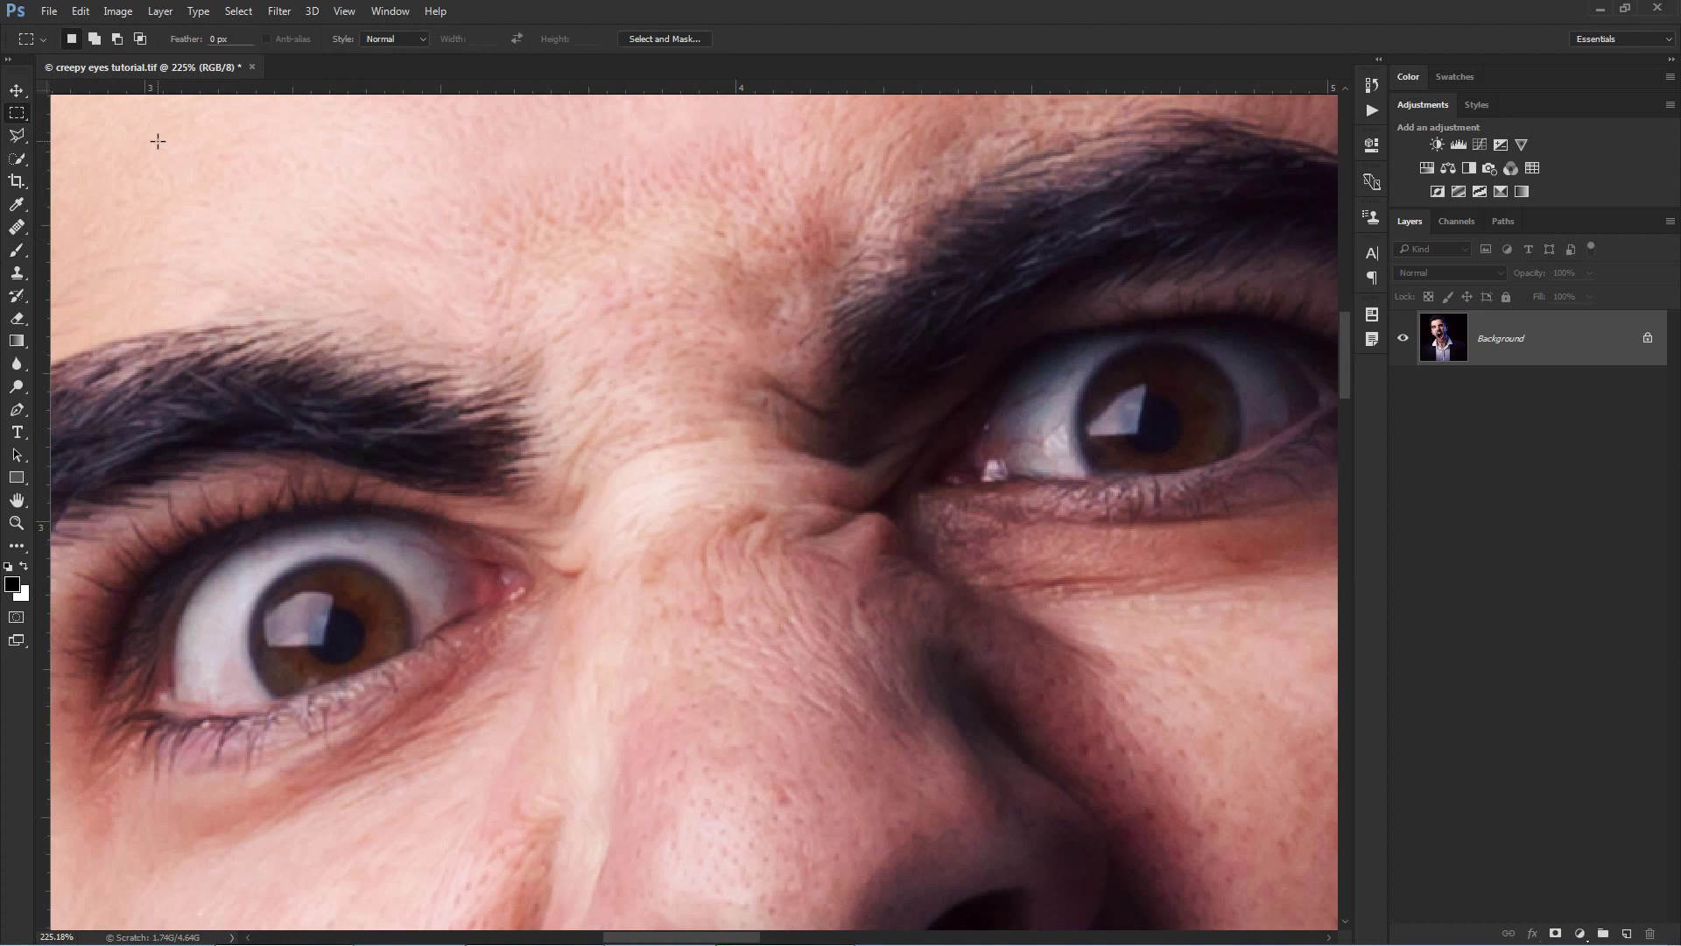
# Step: Add a new layer above Background and name it 'black eyes'
pyautogui.click(1627, 933)
pyautogui.doubleClick(1491, 340)
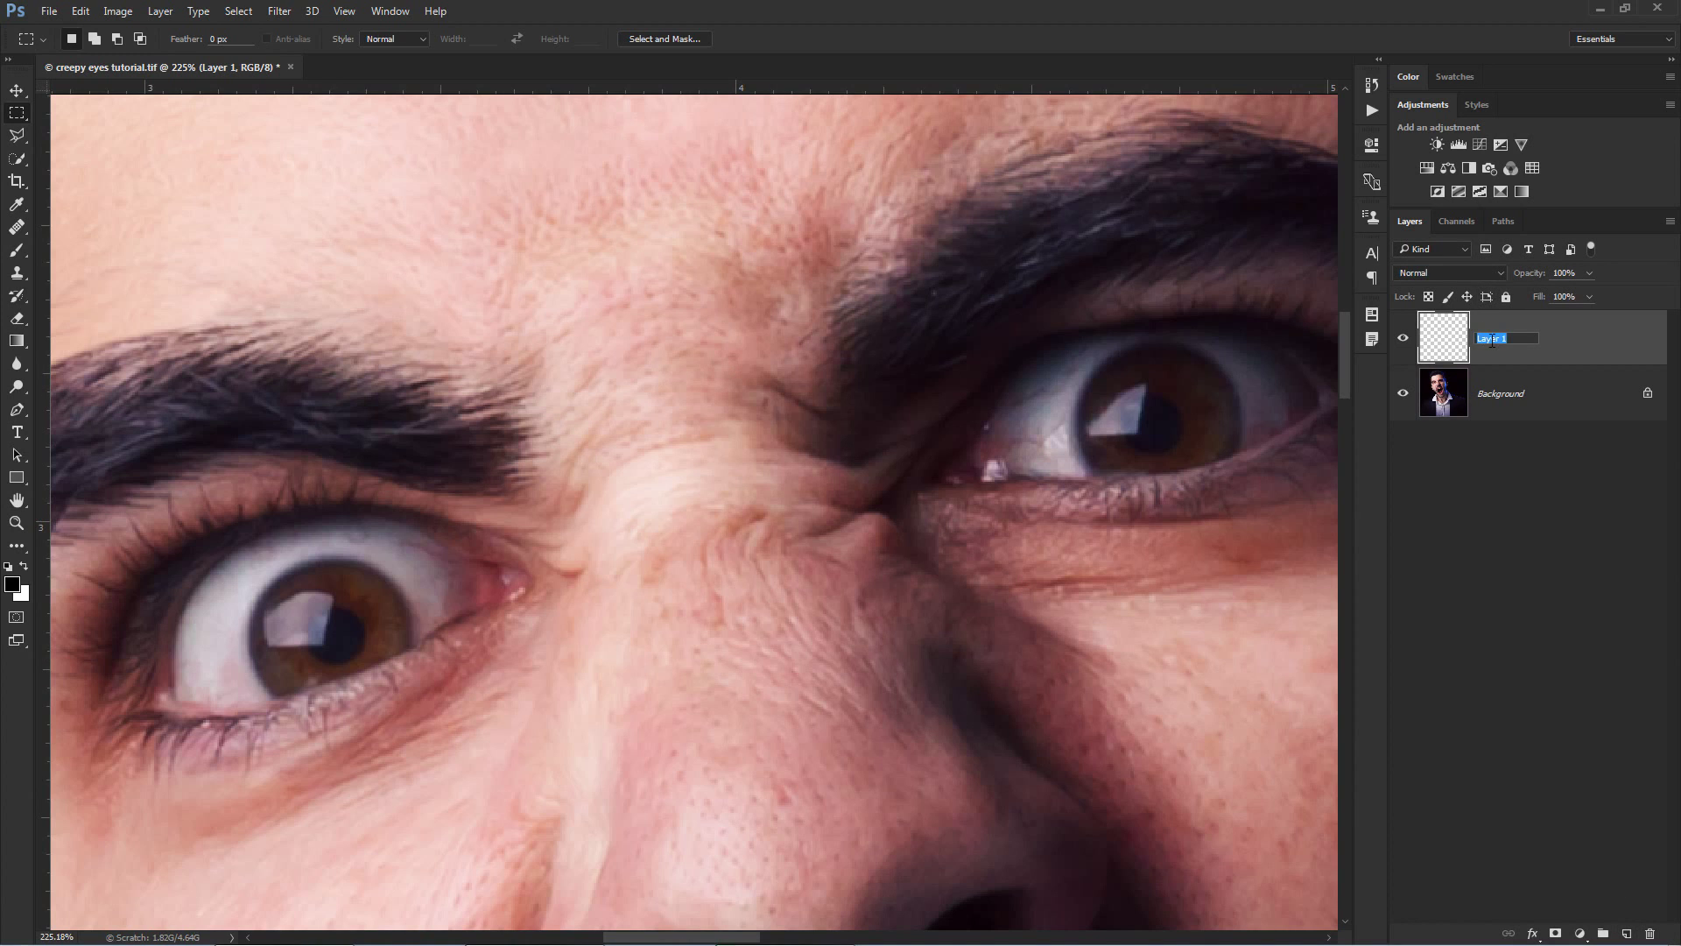
pyautogui.write('black eyes')
pyautogui.press('Return')
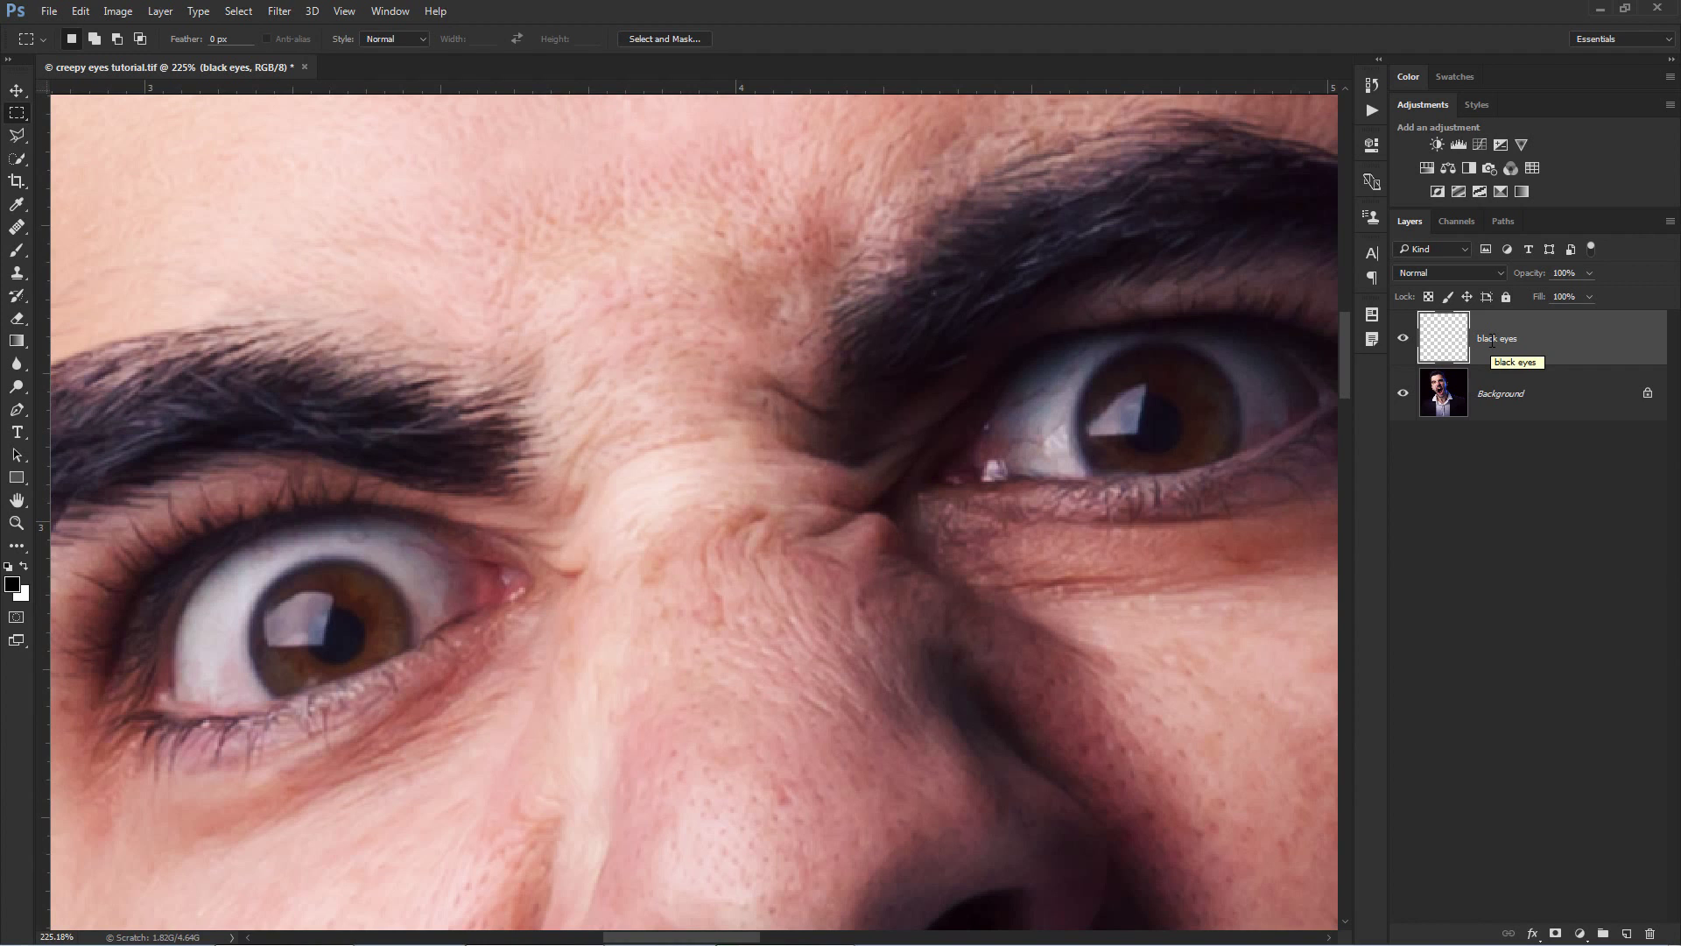
# Step: Select the Brush with black as foreground and raise its hardness to 19%
pyautogui.click(15, 254)
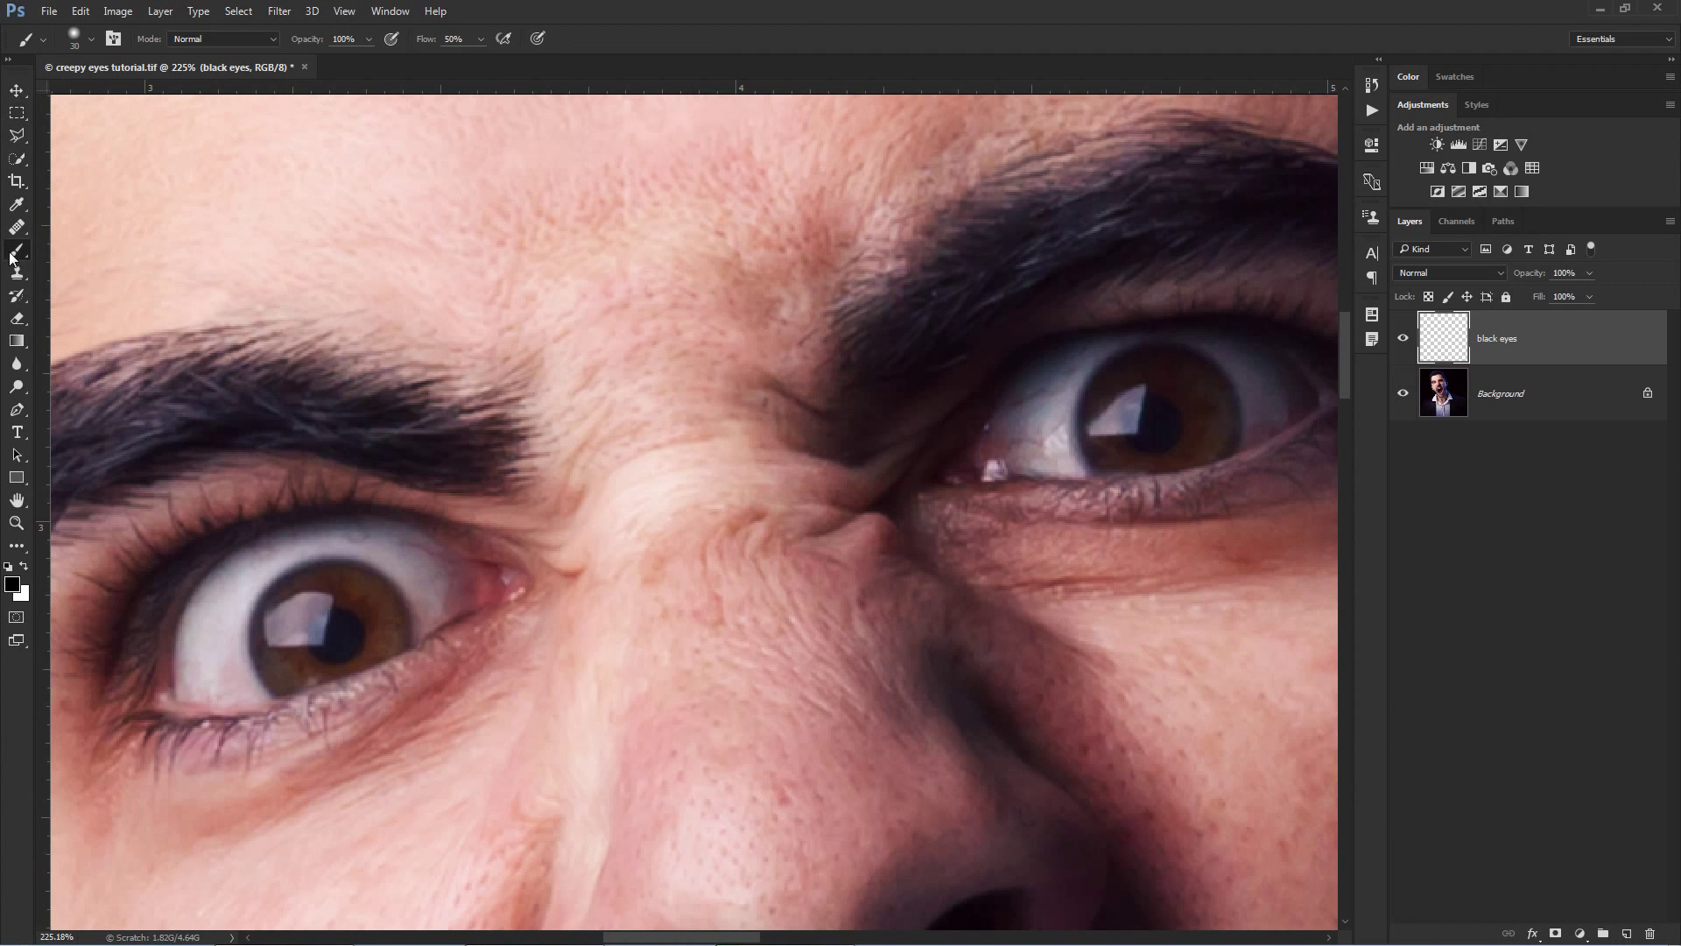
pyautogui.press('x')
pyautogui.press('x')
pyautogui.rightClick(464, 238)
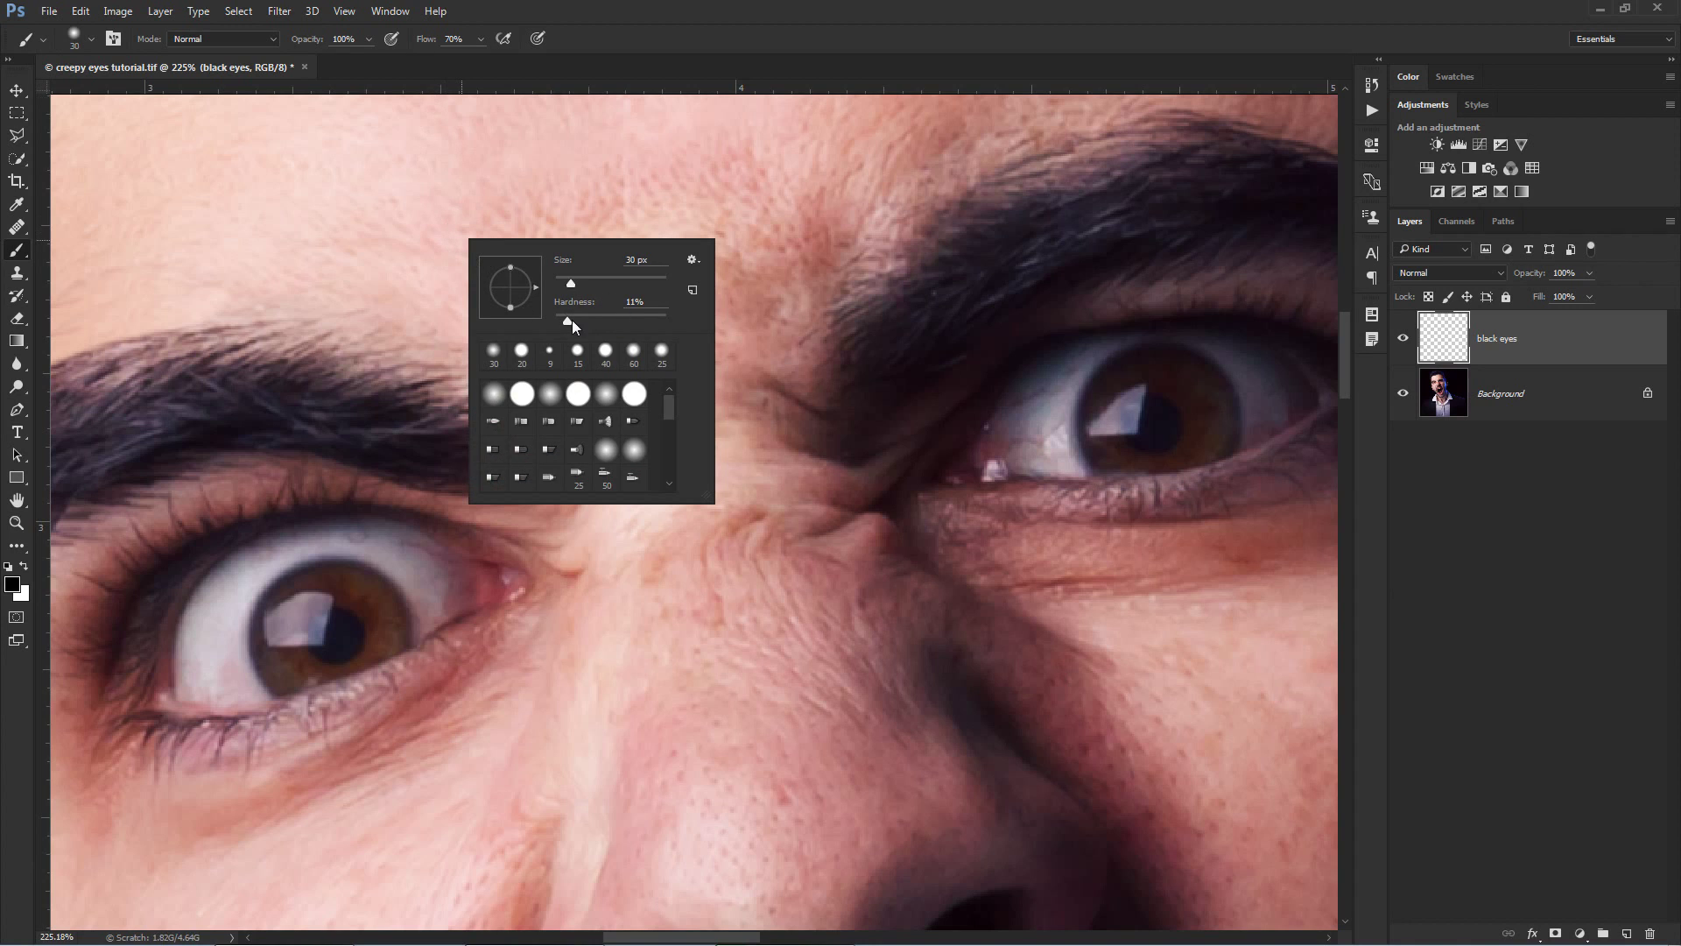
pyautogui.moveTo(572, 320); pyautogui.dragTo(581, 322)
pyautogui.press('Return')
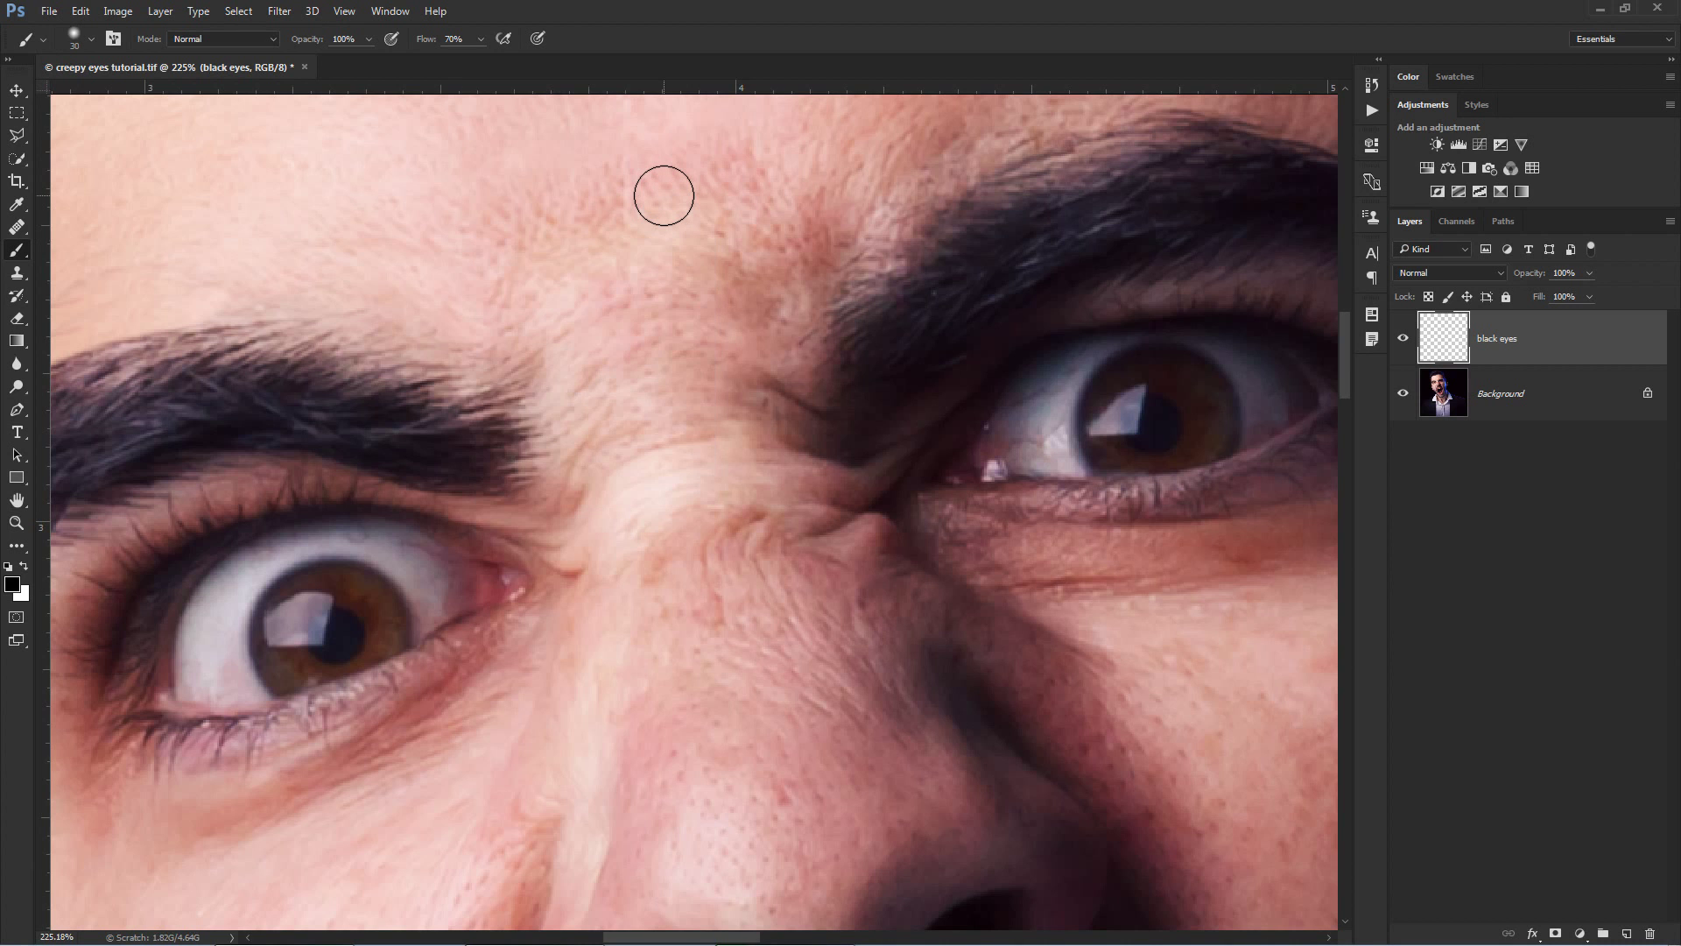
# Step: Zoom in and paint the first eye's iris and white solid black, resizing the brush between 9 and 30 px
pyautogui.press('z')
pyautogui.moveTo(165, 630); pyautogui.dragTo(413, 645)
pyautogui.press('b')
pyautogui.scroll(2, 563, 536)
pyautogui.moveTo(569, 537)
pyautogui.mouseDown()
pyautogui.moveTo(491, 483)
pyautogui.moveTo(433, 476)
pyautogui.moveTo(392, 639)
pyautogui.moveTo(523, 685)
pyautogui.moveTo(975, 504)
pyautogui.moveTo(631, 508)
pyautogui.moveTo(486, 412)
pyautogui.moveTo(812, 289)
pyautogui.moveTo(938, 411)
pyautogui.moveTo(440, 657)
pyautogui.moveTo(1187, 417)
pyautogui.moveTo(1064, 351)
pyautogui.moveTo(1204, 398)
pyautogui.mouseUp()
pyautogui.press('[')
pyautogui.press('[')
pyautogui.press('[')
pyautogui.press('[')
pyautogui.press('[')
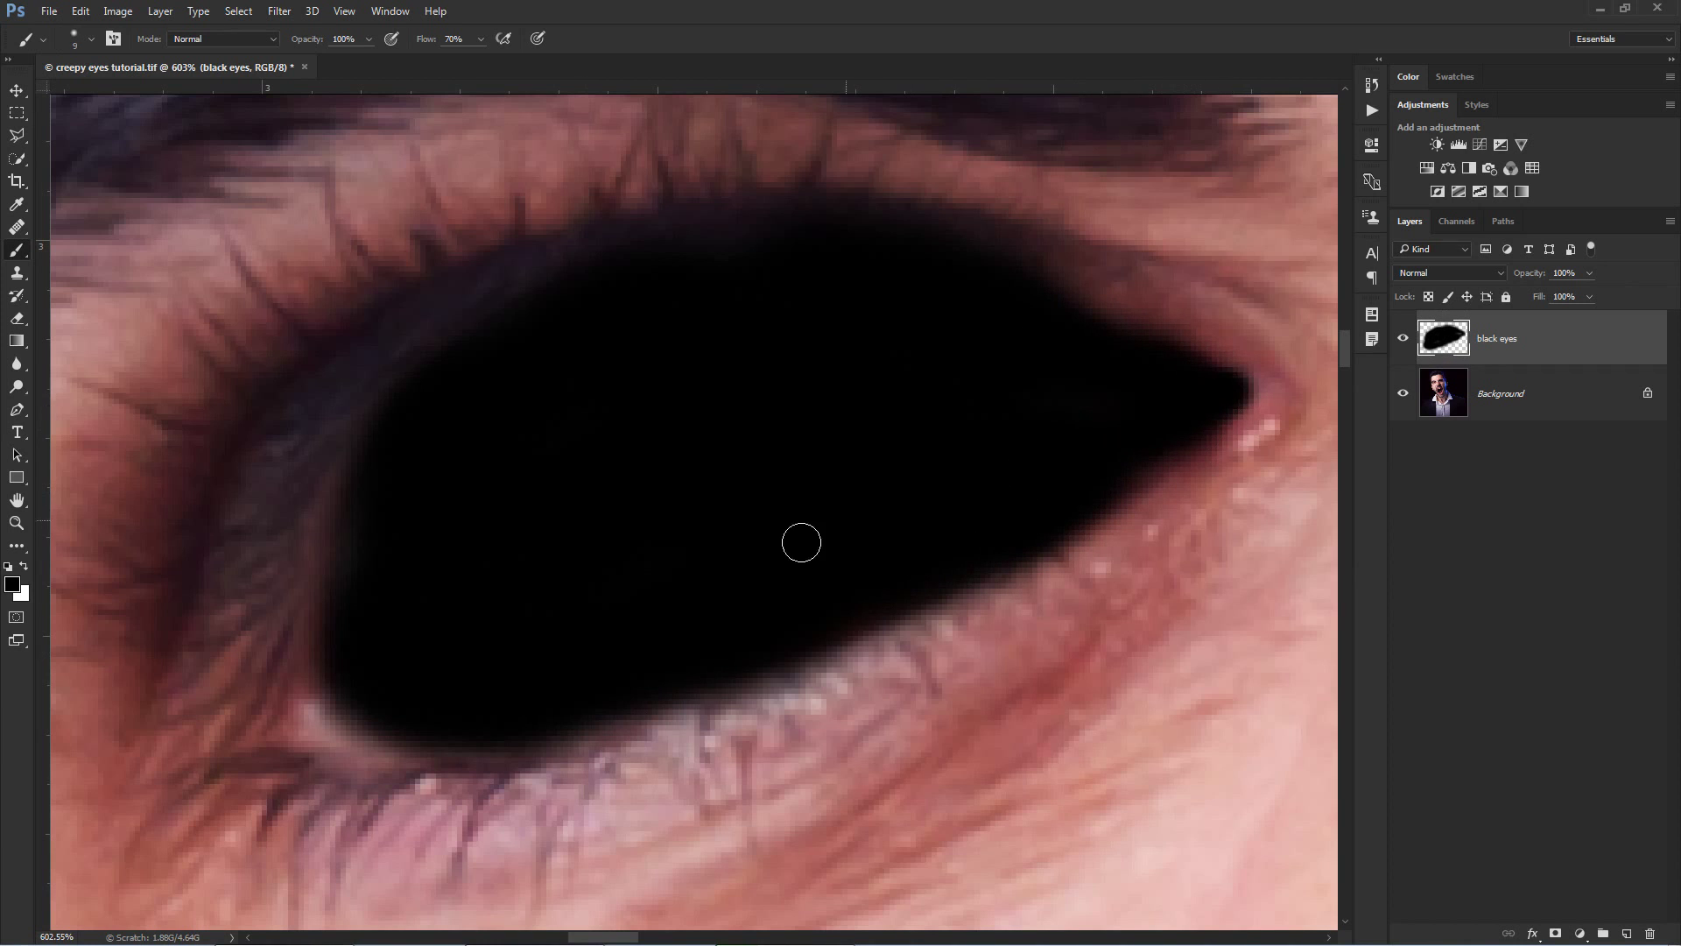
pyautogui.press(']')
pyautogui.press(']')
pyautogui.press(']')
pyautogui.press(']')
pyautogui.press(']')
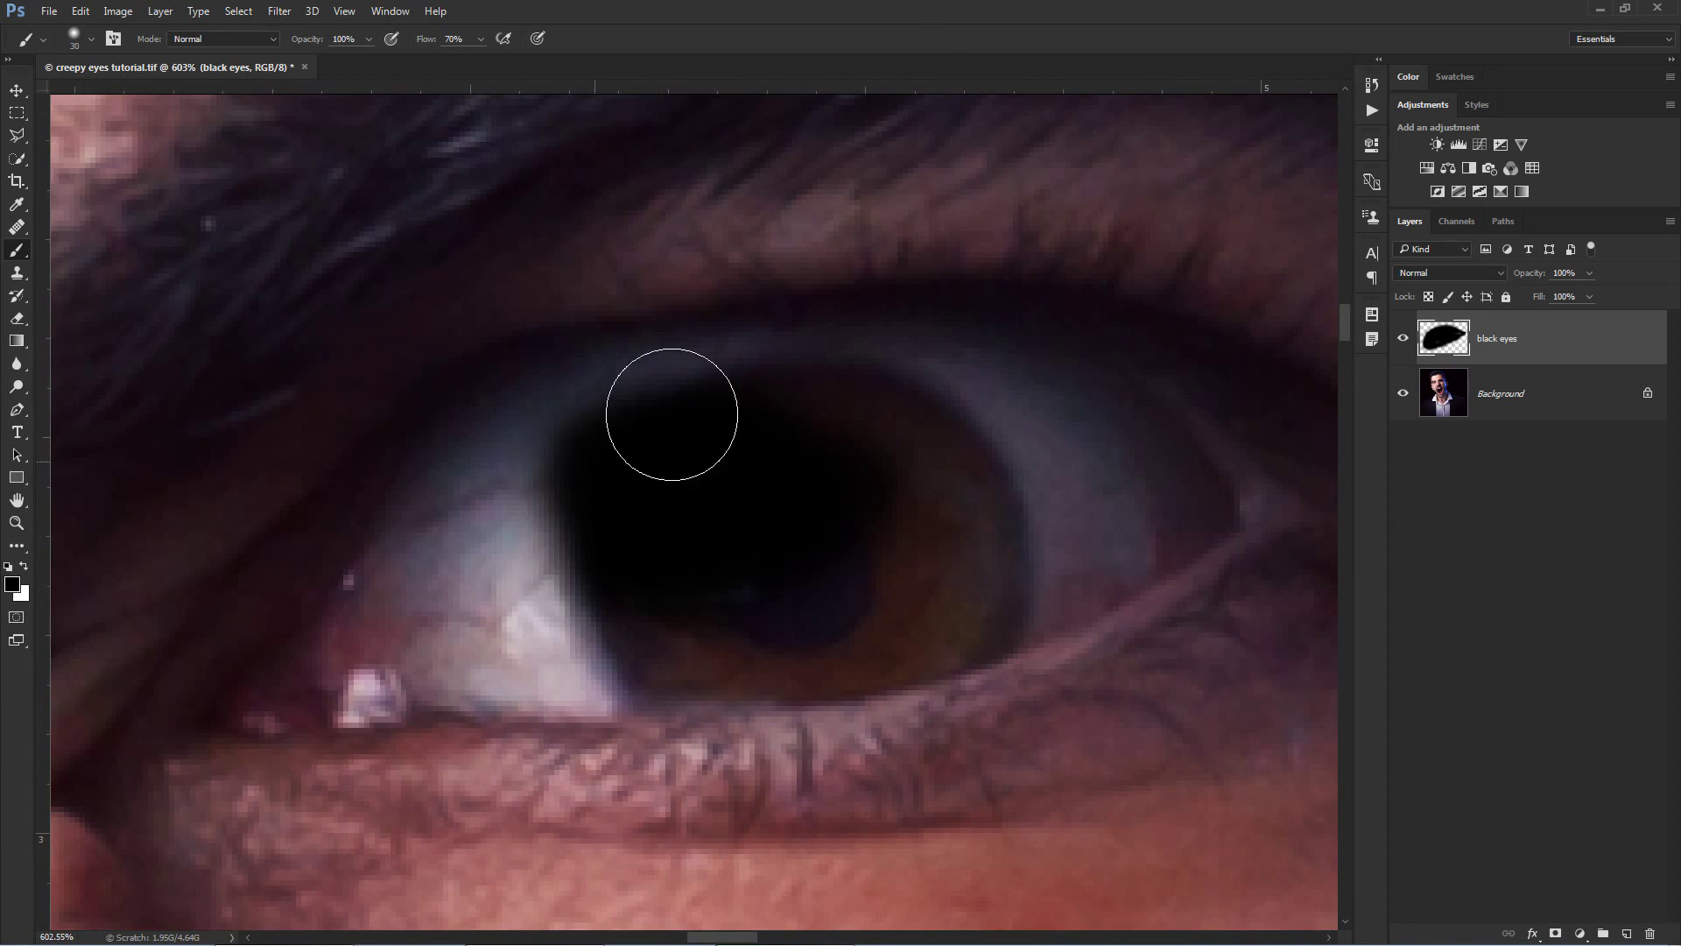
# Step: Paint the other eye black, using a 15 px brush on its lower edge, then zoom to check
pyautogui.moveTo(657, 413)
pyautogui.mouseDown()
pyautogui.moveTo(426, 553)
pyautogui.moveTo(415, 669)
pyautogui.moveTo(963, 617)
pyautogui.moveTo(565, 664)
pyautogui.moveTo(521, 613)
pyautogui.moveTo(870, 379)
pyautogui.moveTo(1106, 438)
pyautogui.moveTo(866, 537)
pyautogui.moveTo(988, 594)
pyautogui.moveTo(1160, 510)
pyautogui.moveTo(570, 640)
pyautogui.moveTo(352, 693)
pyautogui.mouseUp()
pyautogui.press('[')
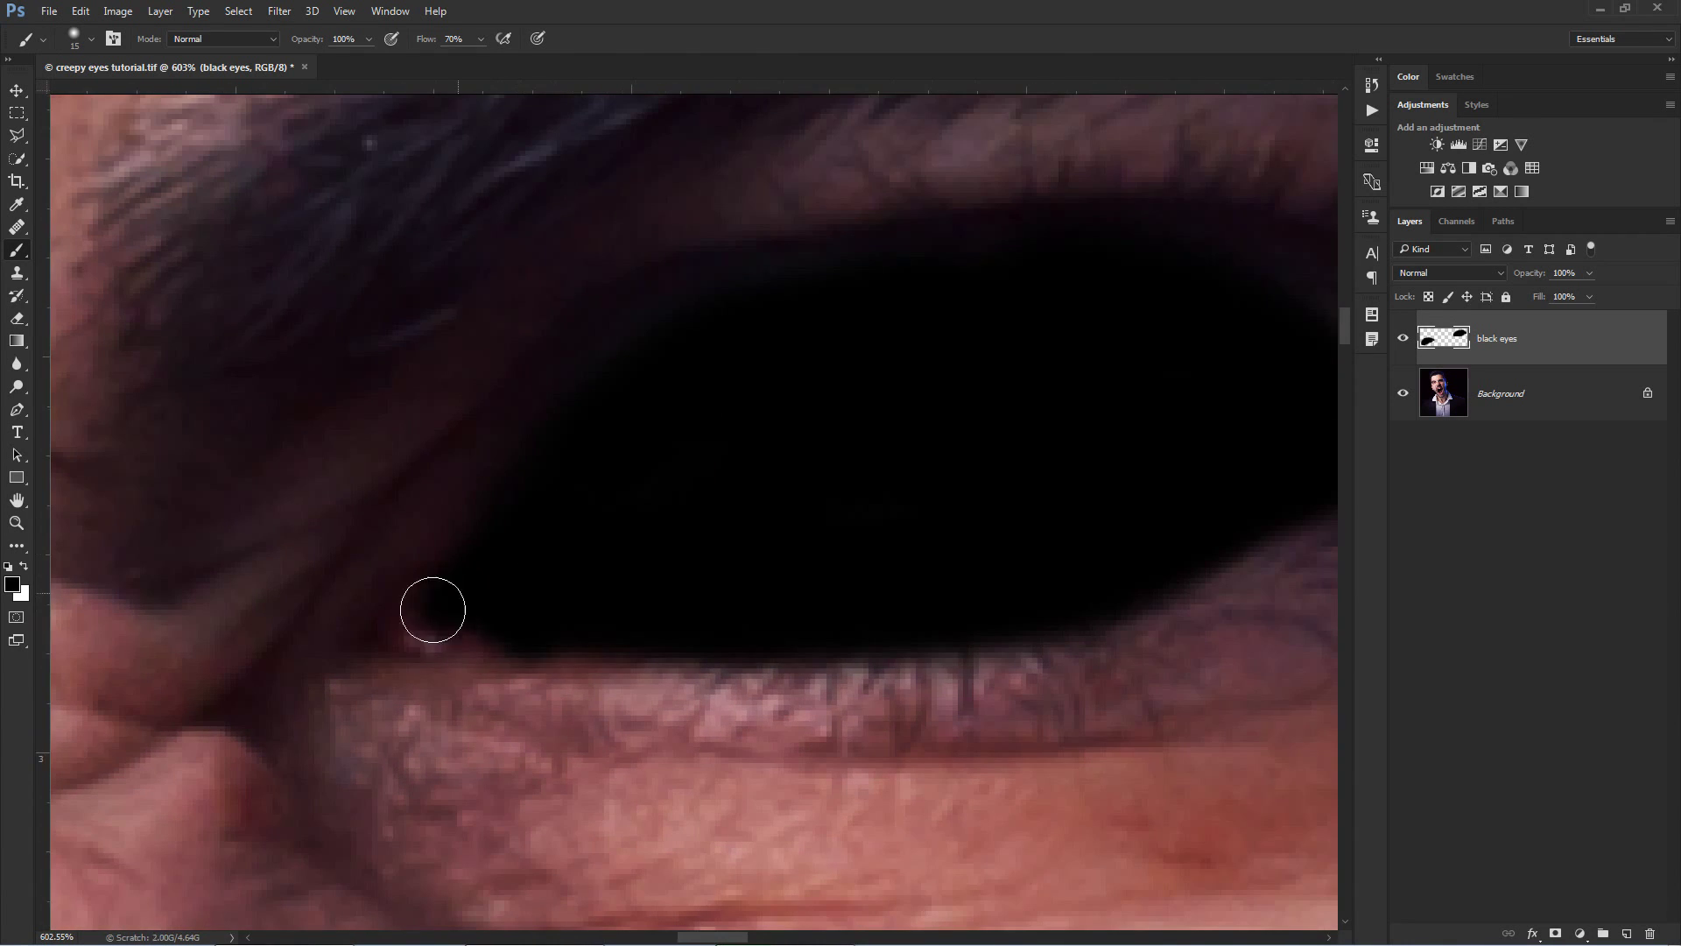
pyautogui.moveTo(432, 604)
pyautogui.mouseDown()
pyautogui.moveTo(550, 635)
pyautogui.moveTo(478, 565)
pyautogui.moveTo(616, 567)
pyautogui.moveTo(721, 636)
pyautogui.mouseUp()
pyautogui.hotkey('ctrl', '0')
pyautogui.scroll(5, 727, 560)
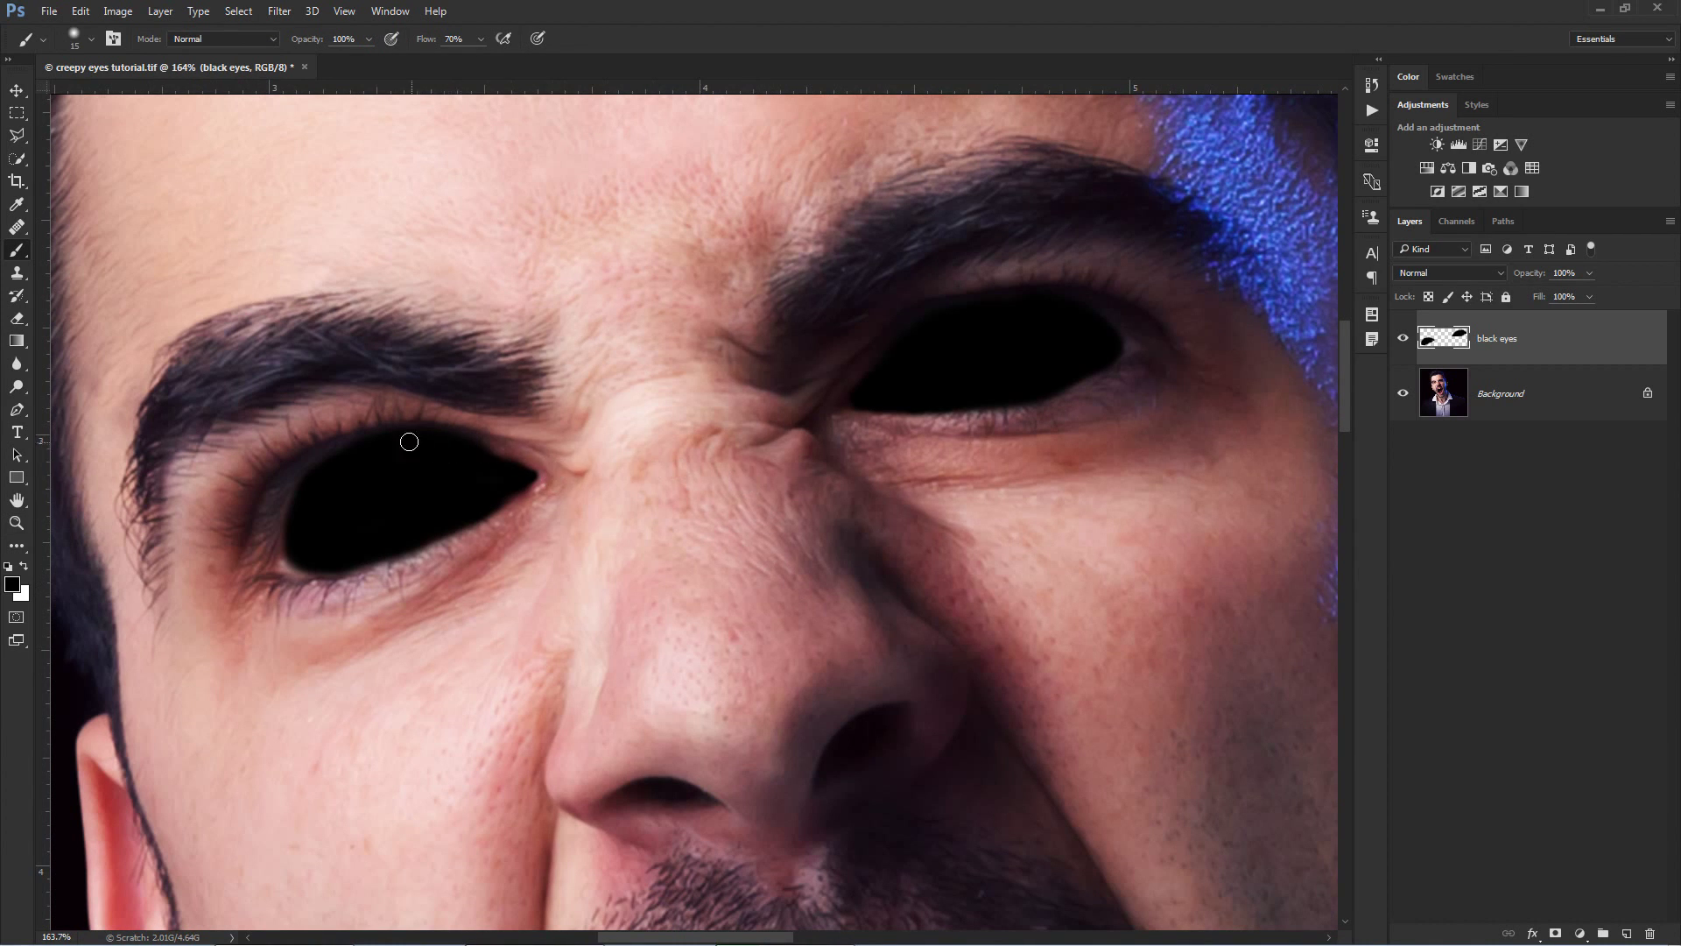
pyautogui.moveTo(413, 443); pyautogui.dragTo(425, 443)
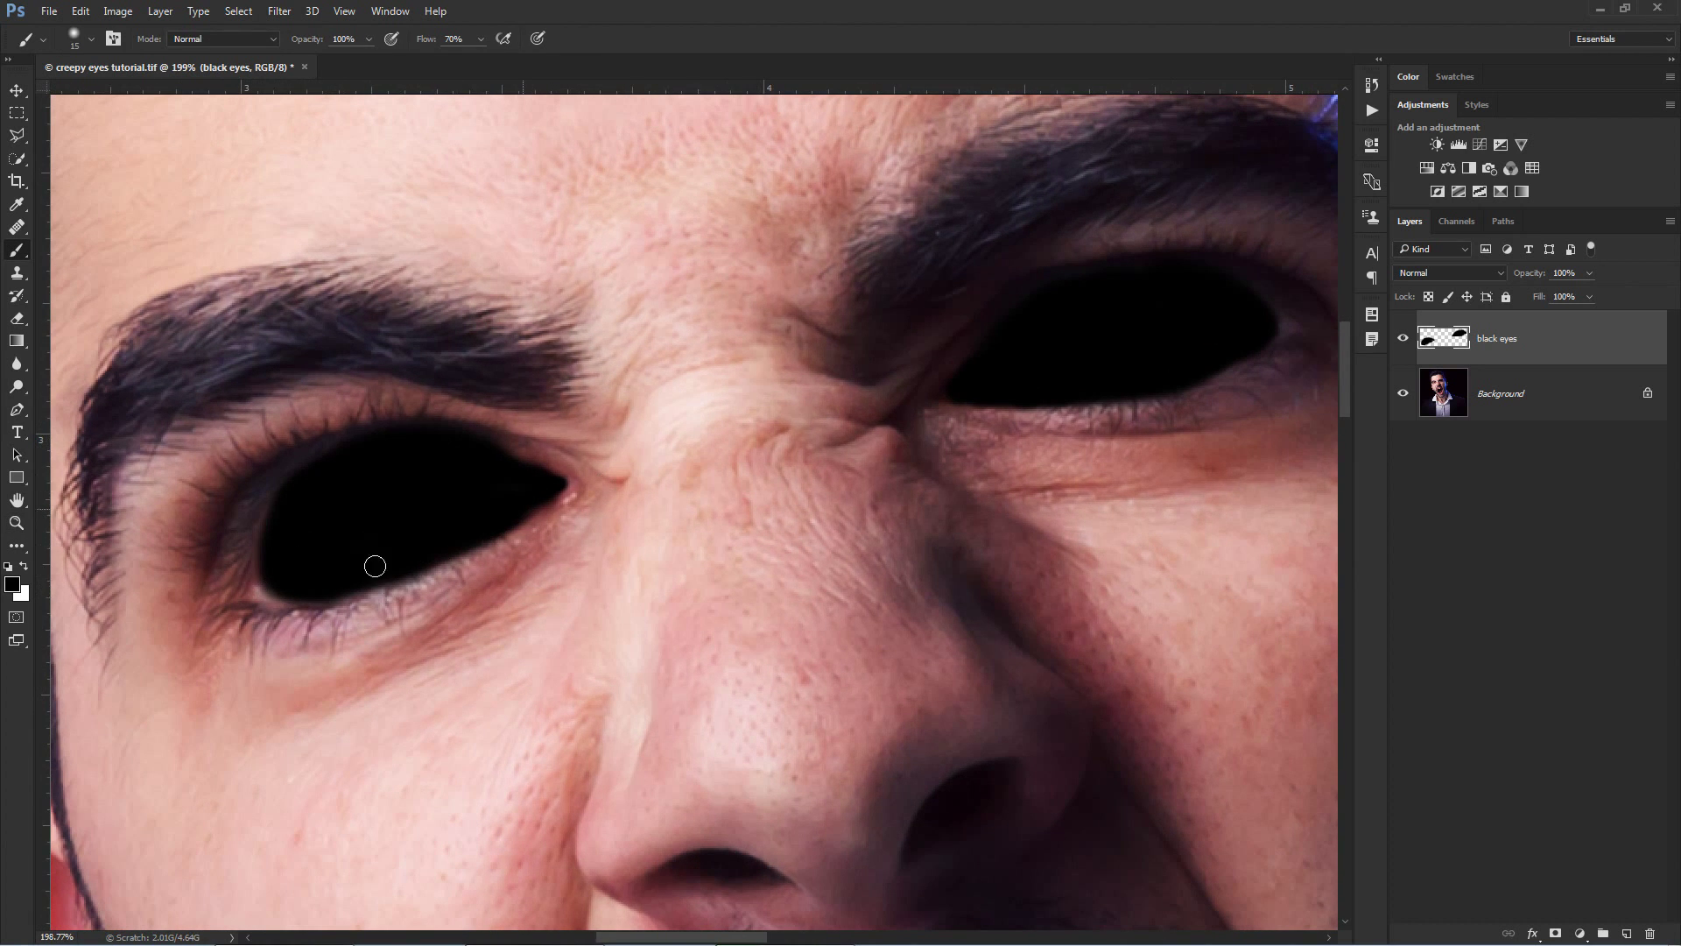
pyautogui.moveTo(292, 533)
pyautogui.mouseDown()
pyautogui.moveTo(498, 568)
pyautogui.moveTo(721, 533)
pyautogui.mouseUp()
# Step: Add a Levels adjustment layer with midtones pulled to 0.37, then select its mask
pyautogui.click(1580, 932)
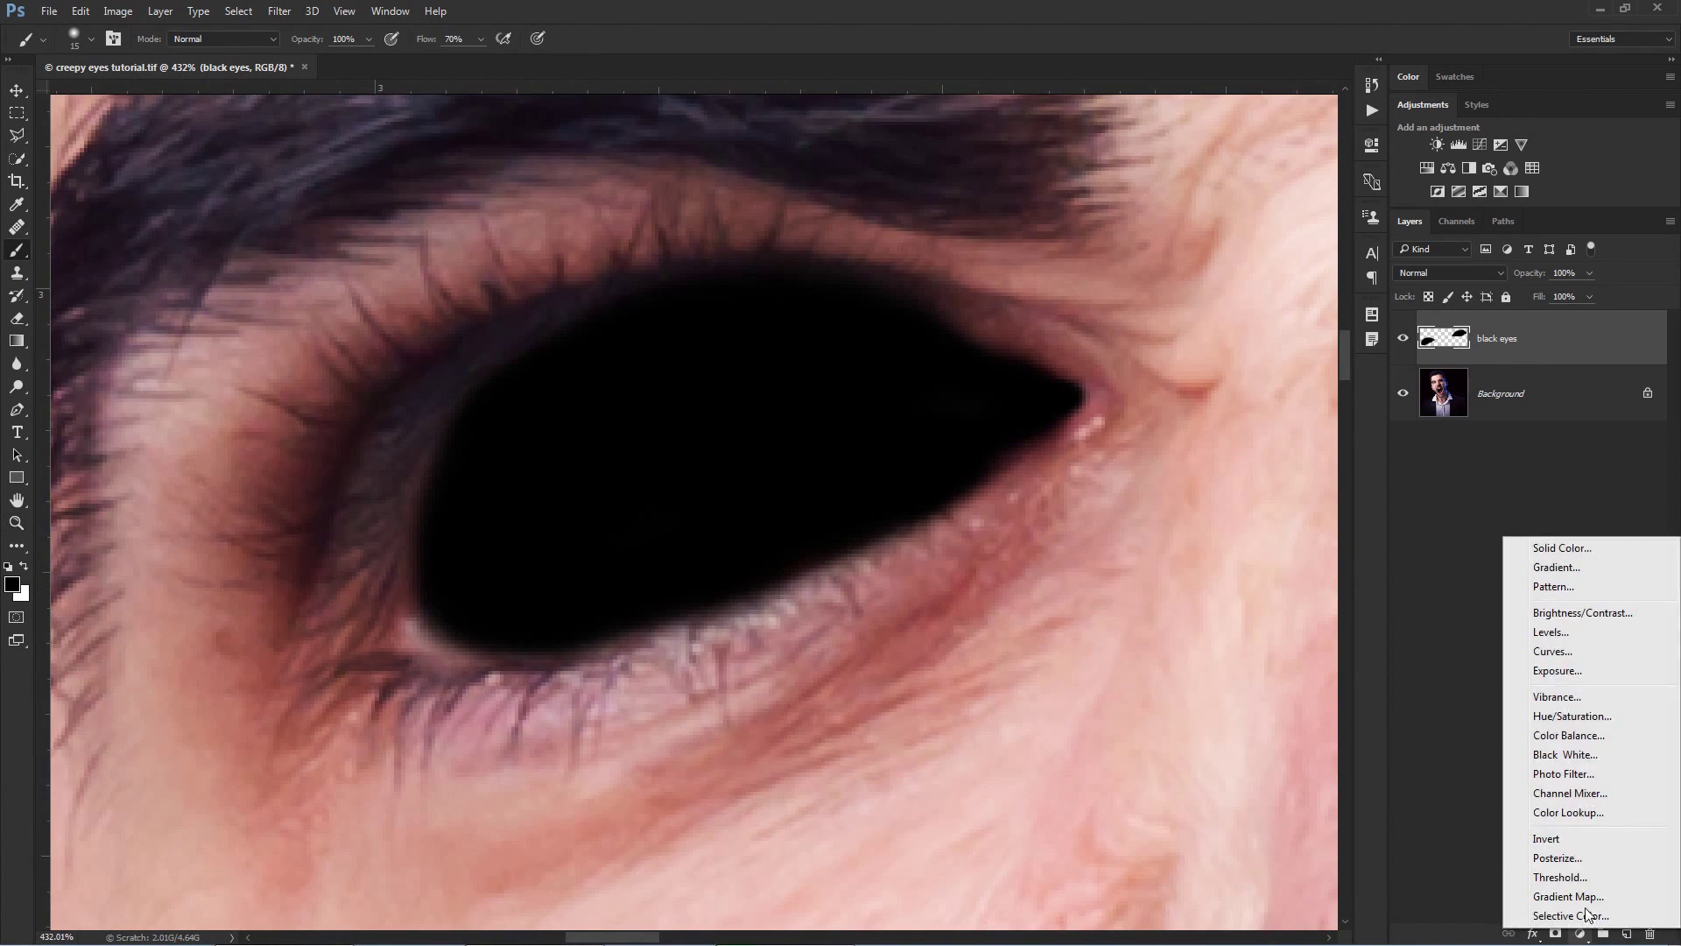
pyautogui.click(1554, 633)
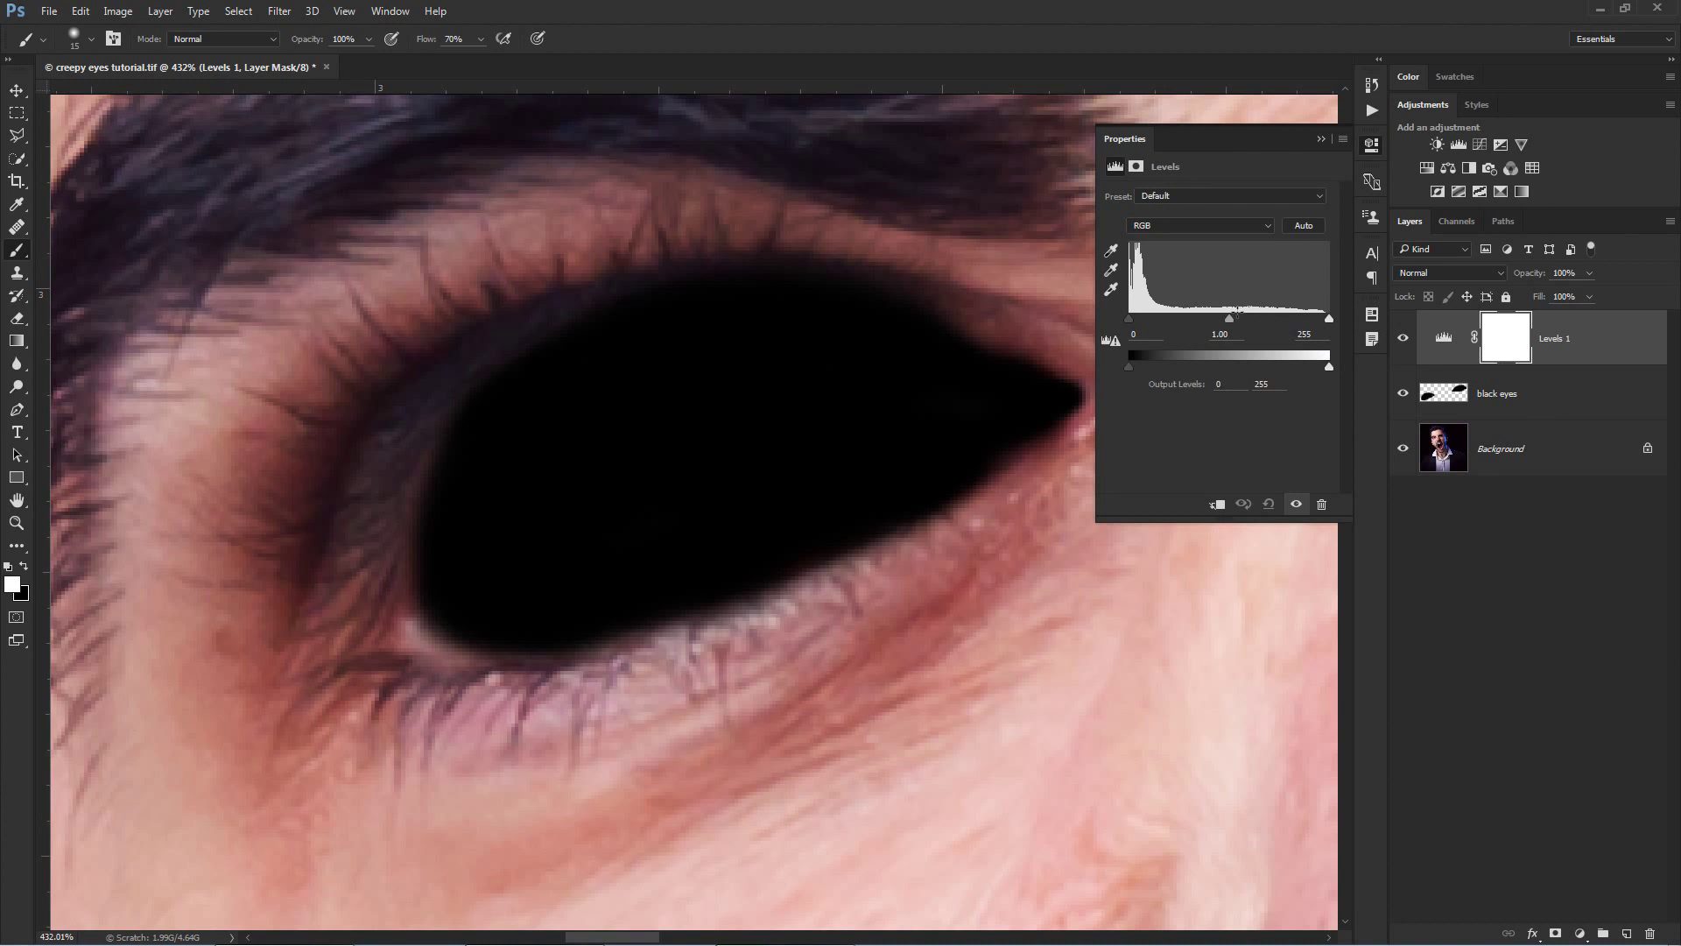
pyautogui.moveTo(1230, 318); pyautogui.dragTo(1286, 322)
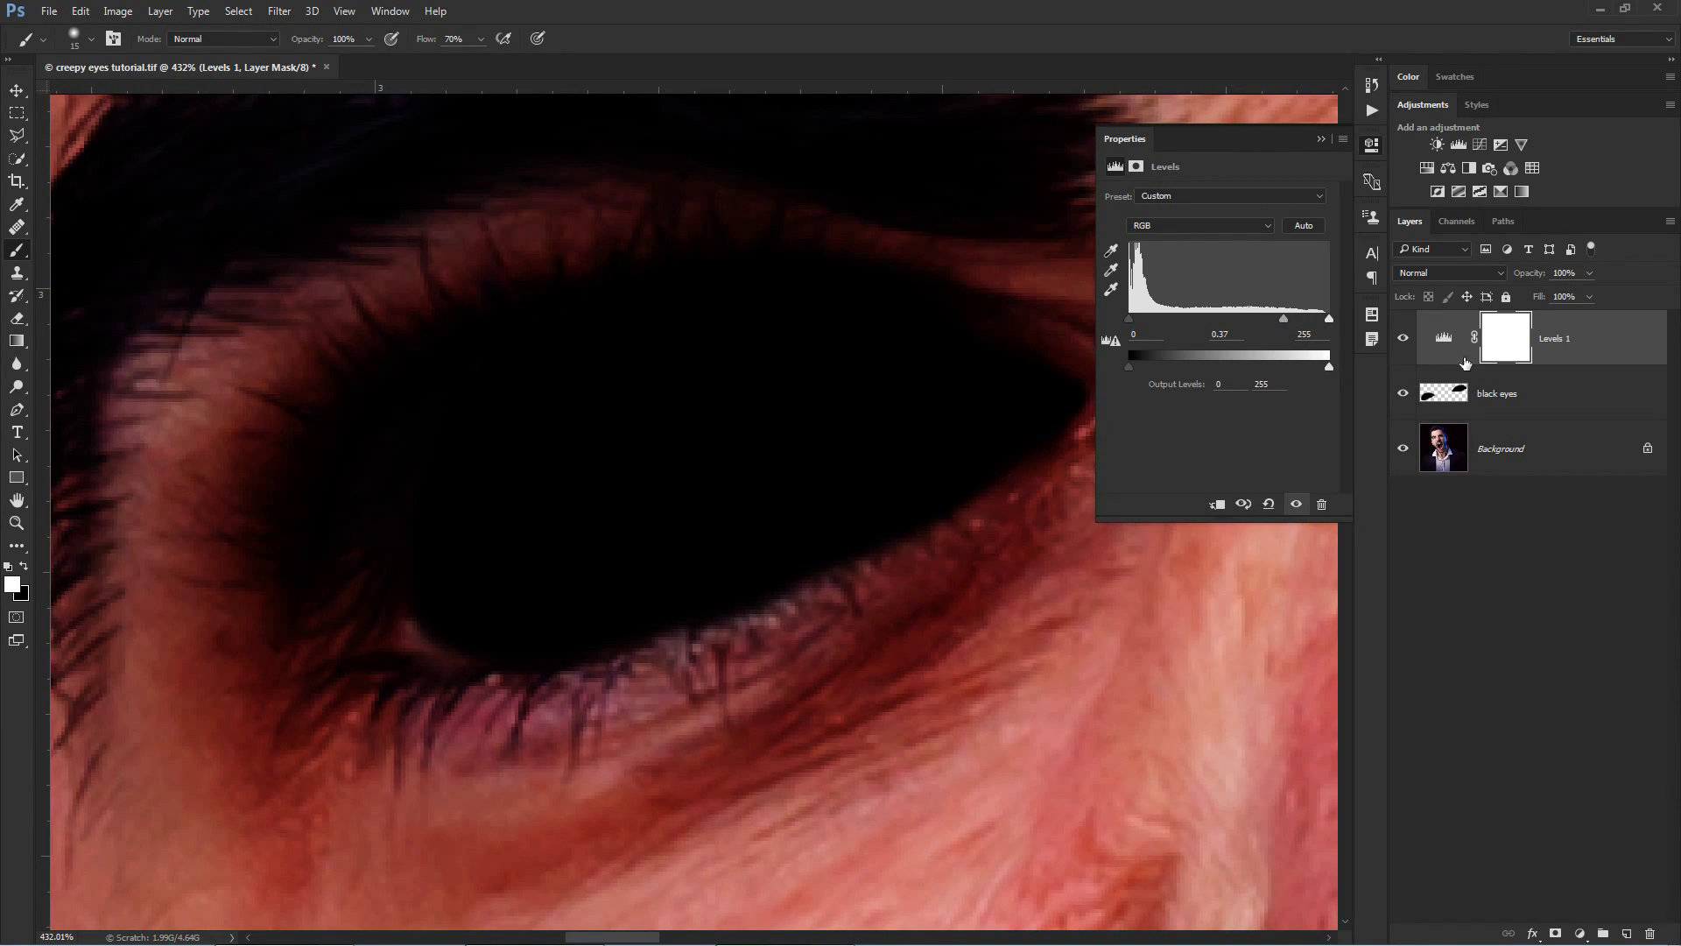
pyautogui.click(1499, 346)
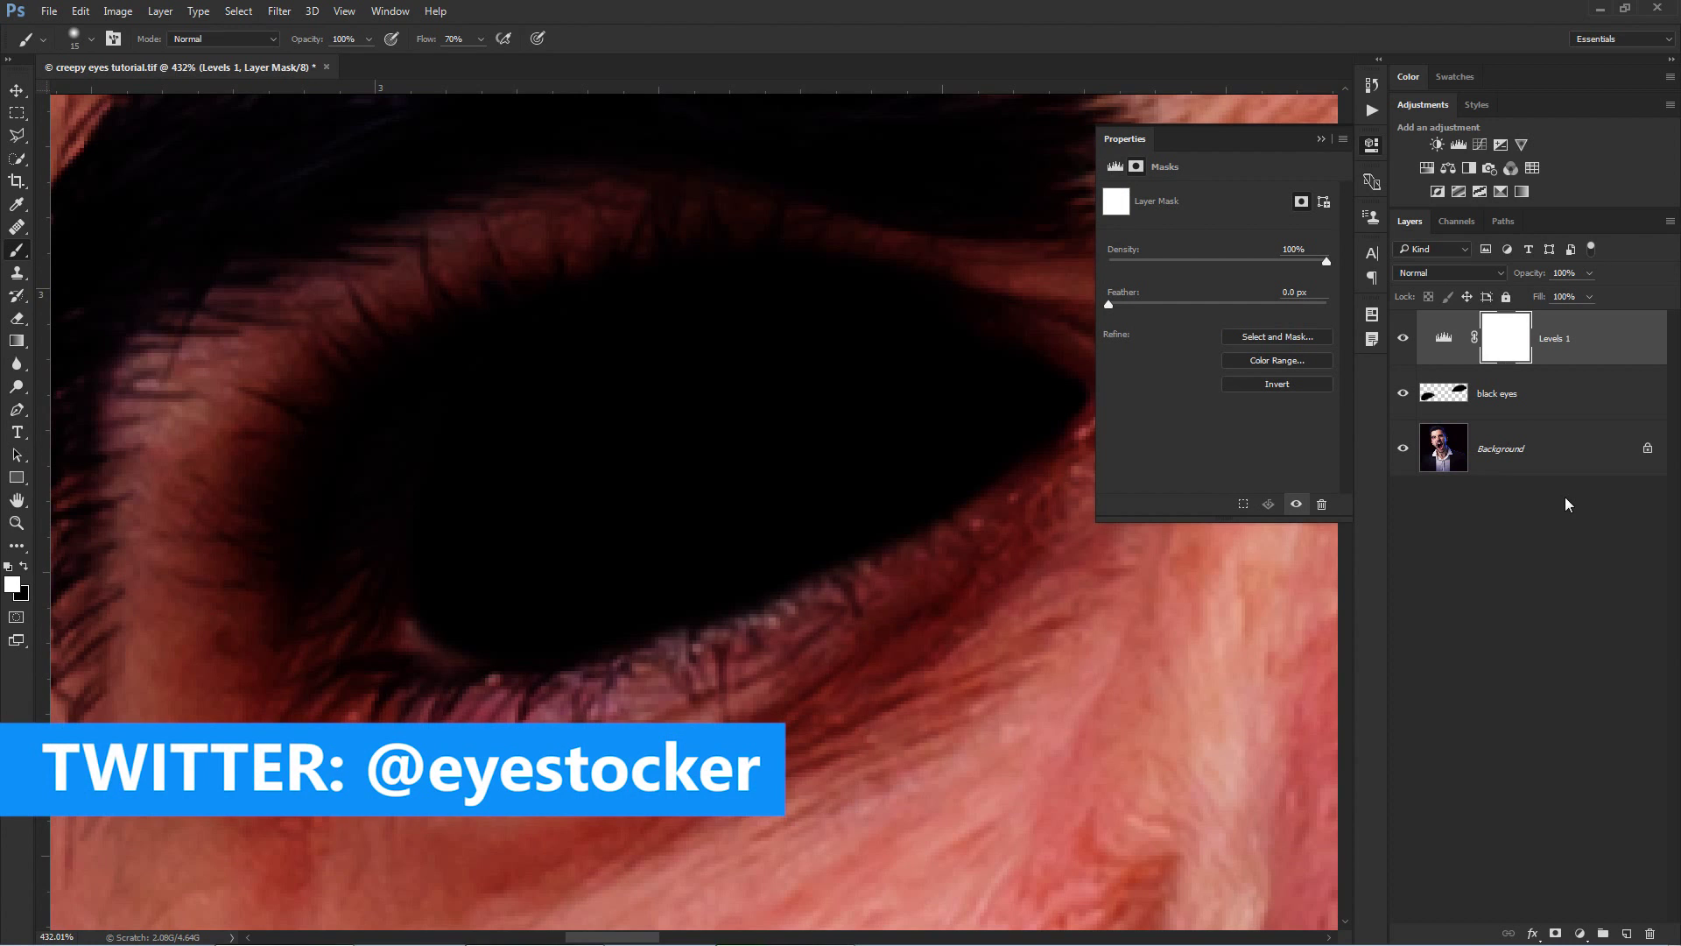
# Step: Invert the Levels mask to hide the darkening and set a softer, slightly larger brush
pyautogui.hotkey('ctrl', 'i')
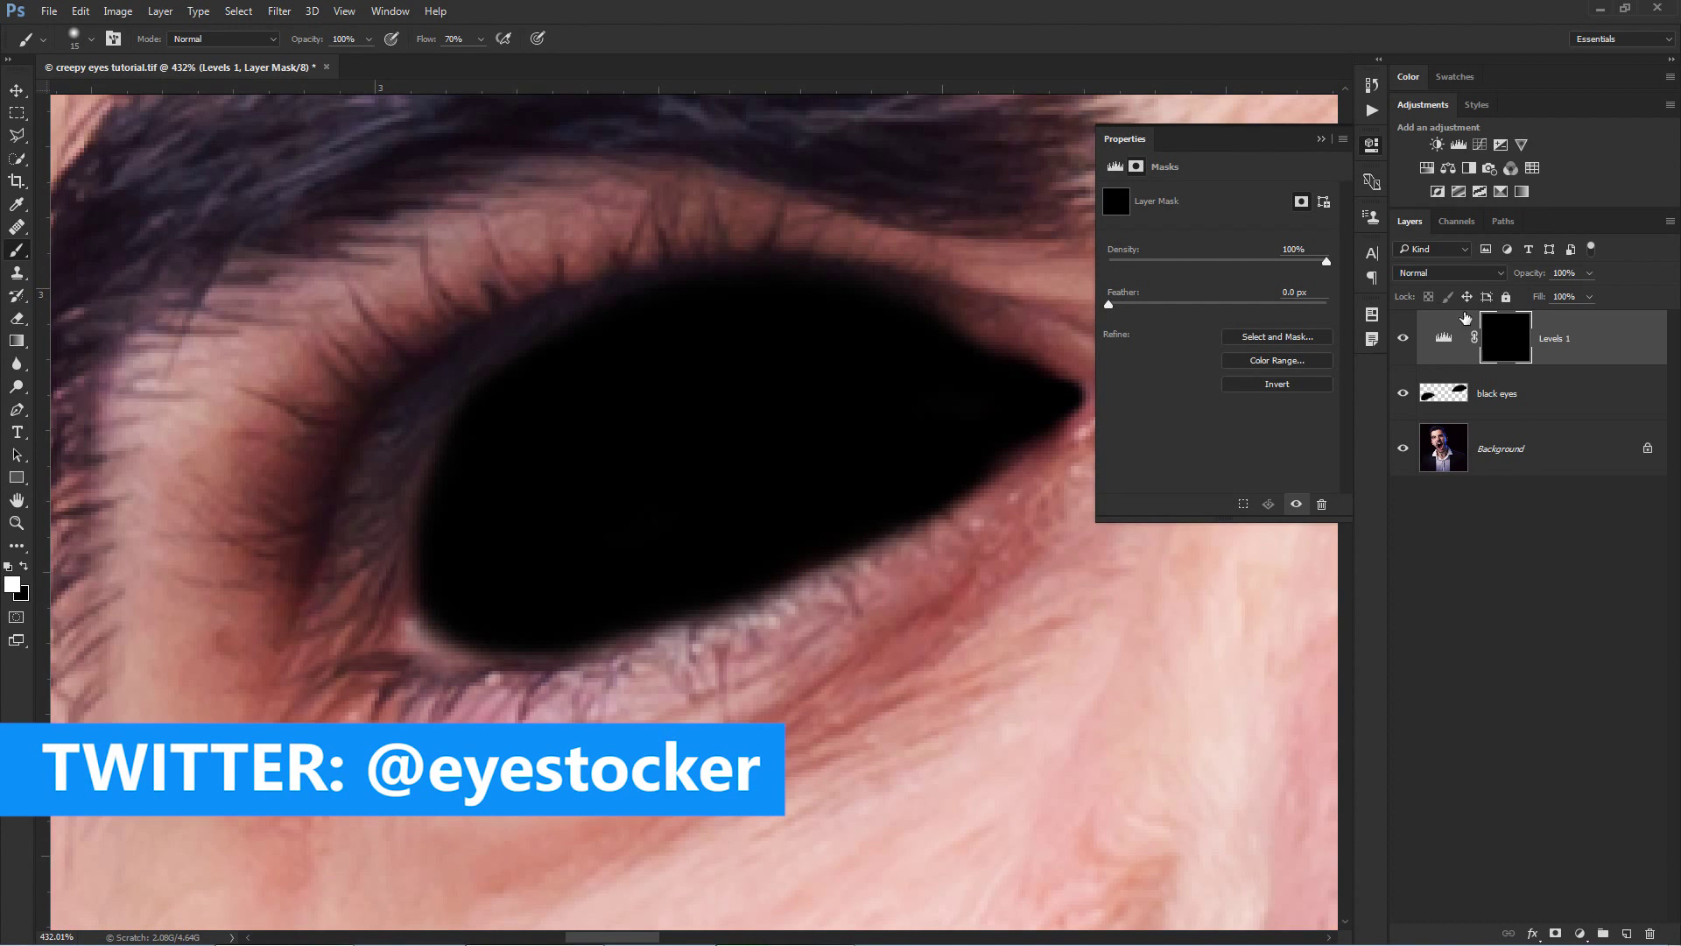
pyautogui.click(1378, 156)
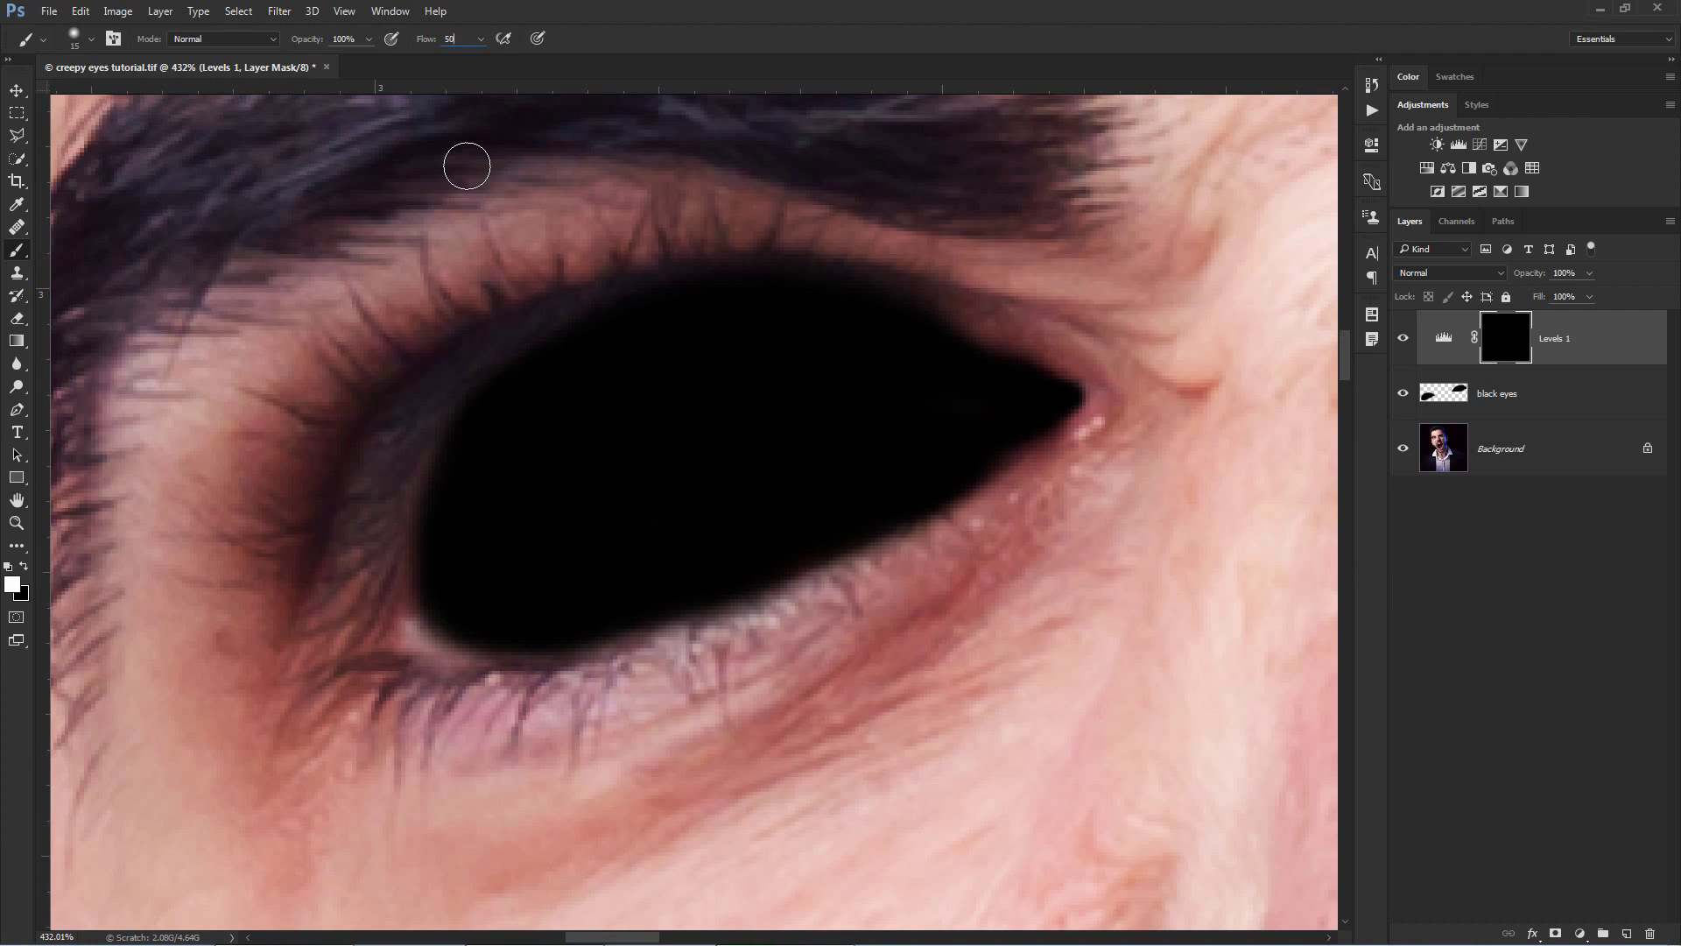
pyautogui.rightClick(450, 214)
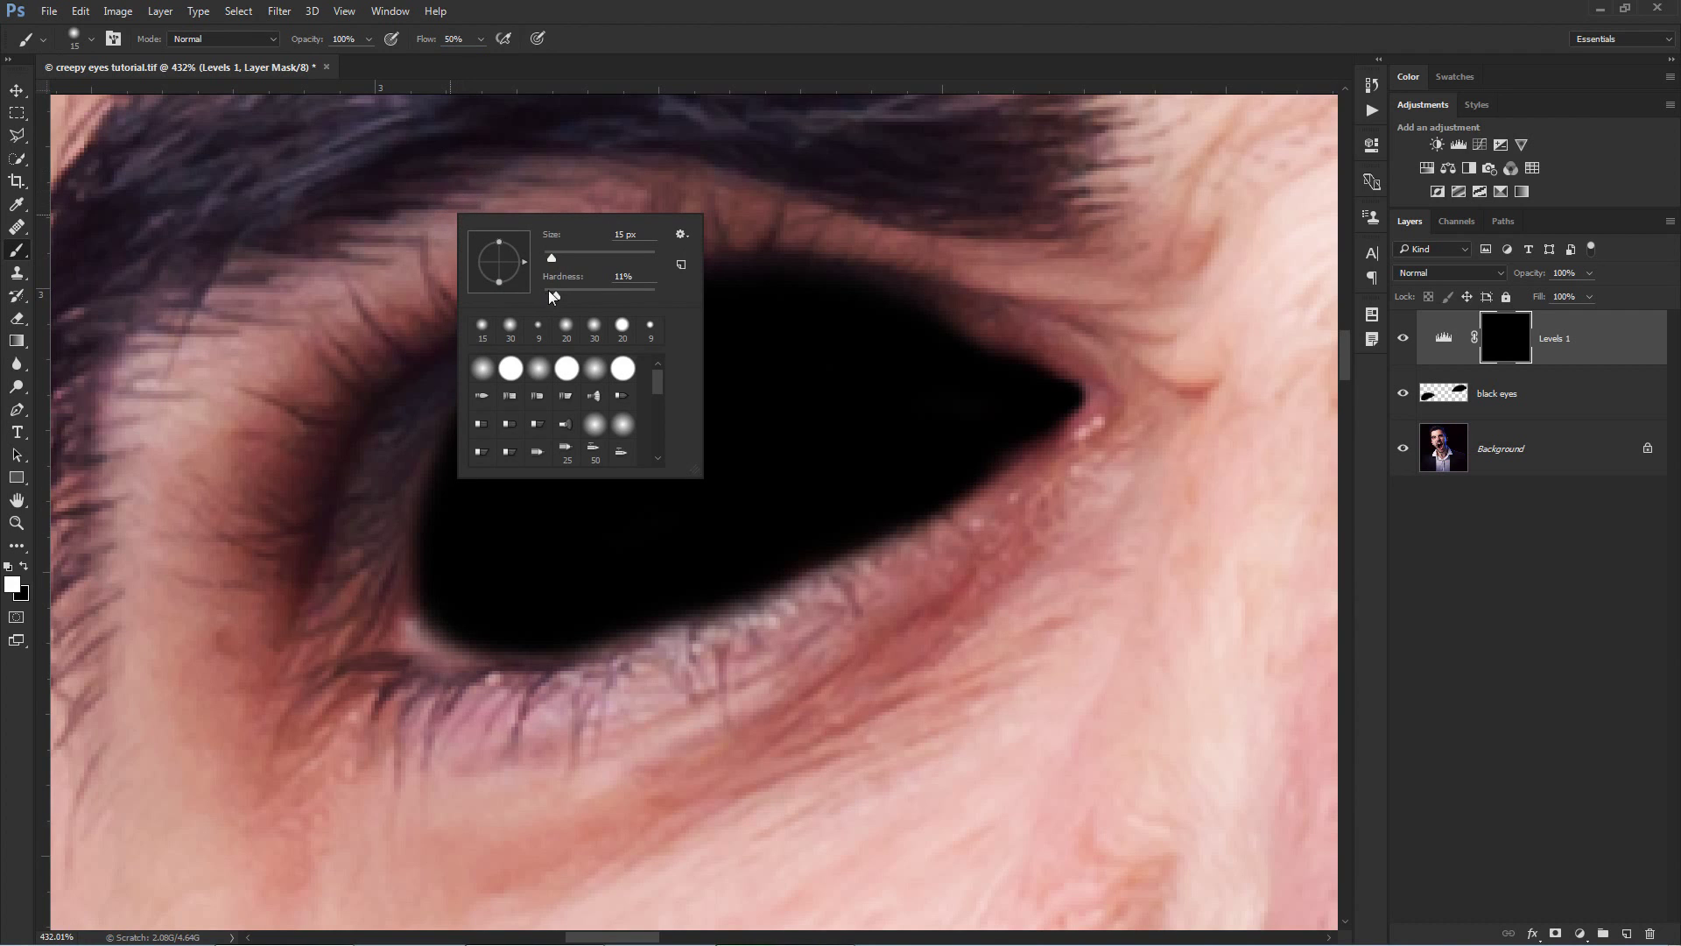
pyautogui.moveTo(555, 295); pyautogui.dragTo(550, 296)
pyautogui.click(398, 323)
pyautogui.moveTo(514, 470); pyautogui.dragTo(538, 479)
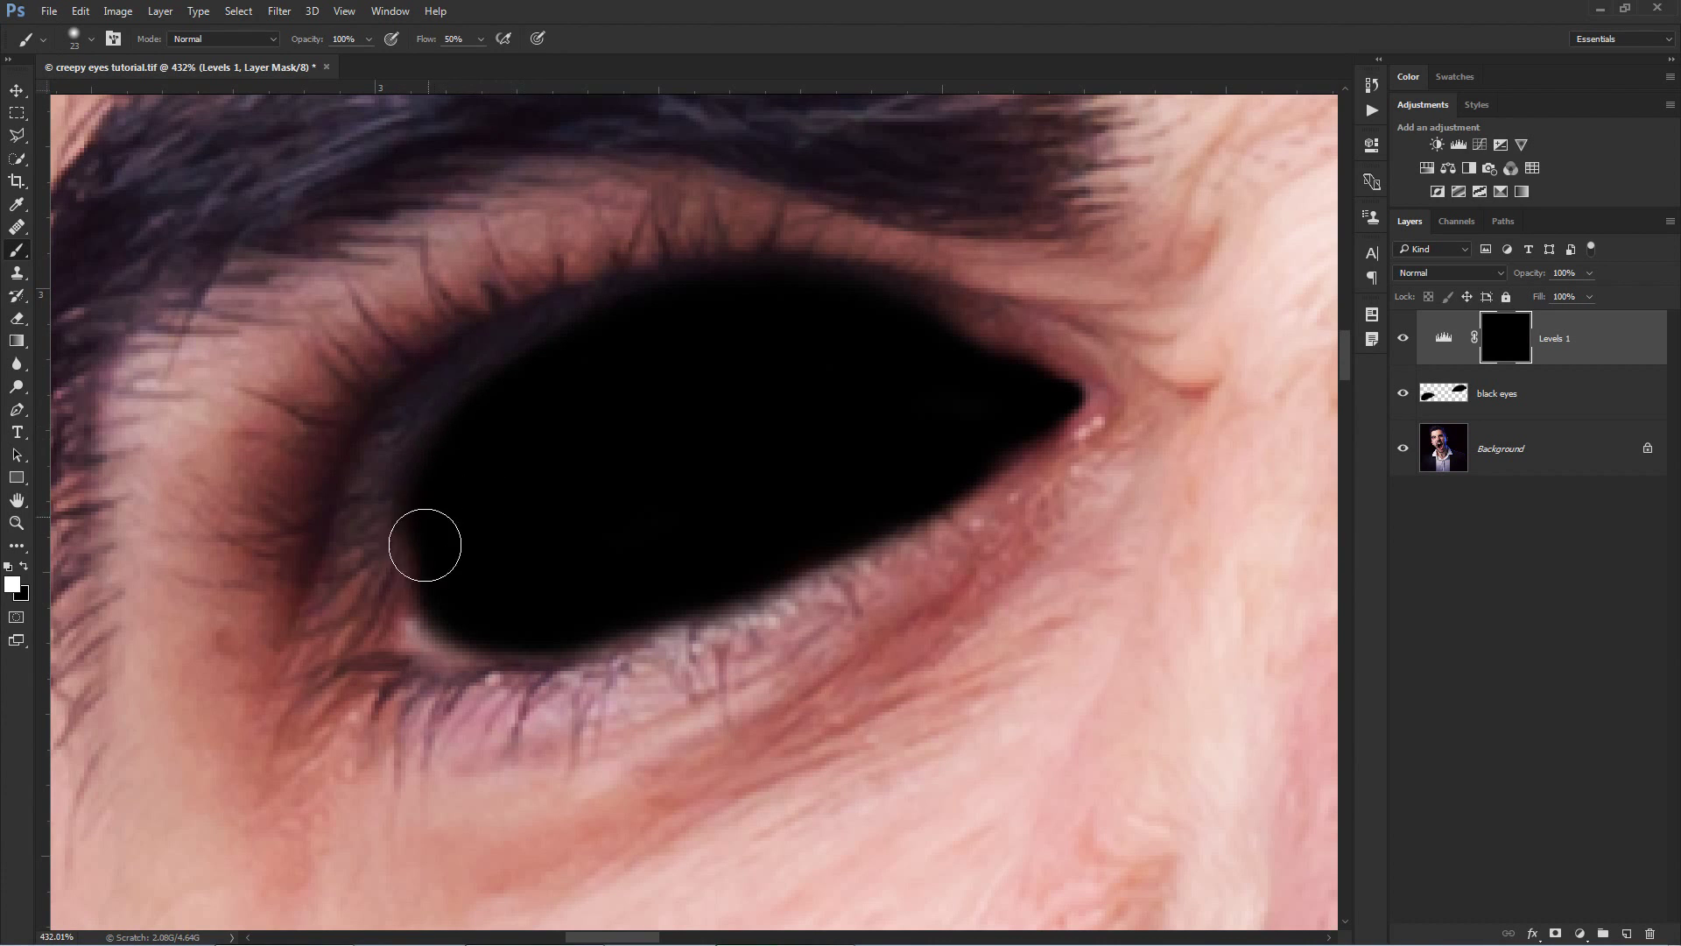
# Step: Paint the darkening back along the rims around both black eyes
pyautogui.moveTo(424, 550)
pyautogui.mouseDown()
pyautogui.moveTo(464, 626)
pyautogui.moveTo(511, 636)
pyautogui.moveTo(734, 588)
pyautogui.moveTo(980, 480)
pyautogui.moveTo(1070, 403)
pyautogui.moveTo(955, 332)
pyautogui.moveTo(770, 299)
pyautogui.moveTo(531, 360)
pyautogui.moveTo(472, 401)
pyautogui.moveTo(425, 485)
pyautogui.moveTo(419, 566)
pyautogui.moveTo(432, 615)
pyautogui.moveTo(489, 645)
pyautogui.moveTo(605, 630)
pyautogui.mouseUp()
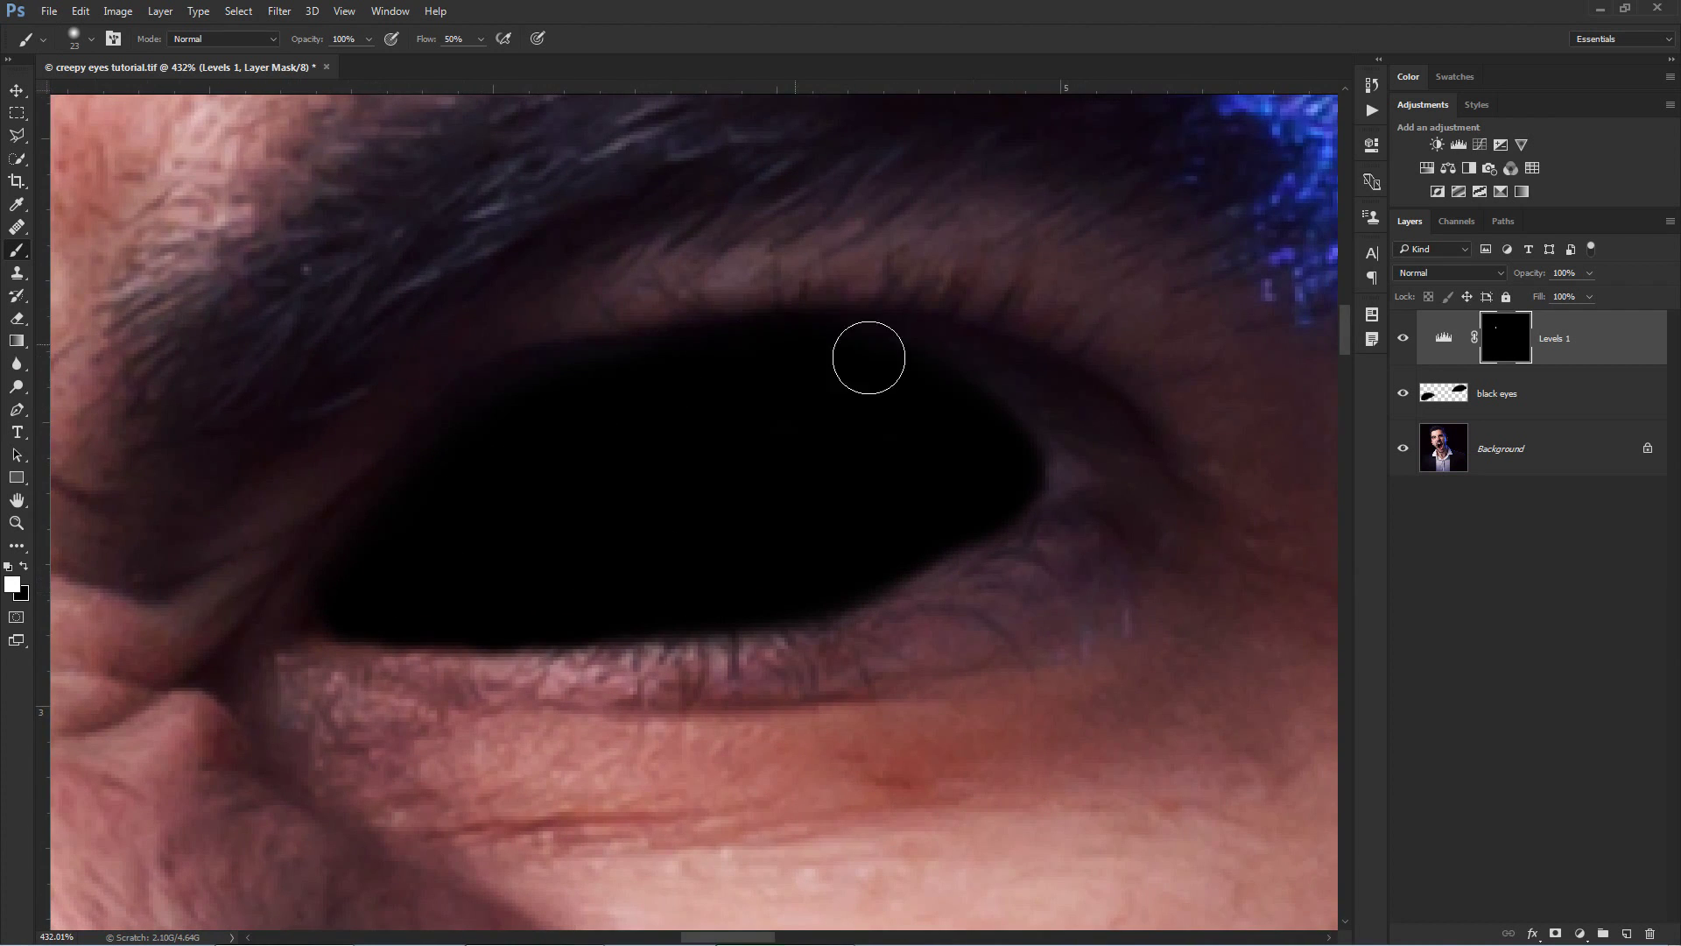
pyautogui.moveTo(887, 360)
pyautogui.mouseDown()
pyautogui.moveTo(1024, 503)
pyautogui.moveTo(890, 582)
pyautogui.moveTo(751, 625)
pyautogui.moveTo(450, 653)
pyautogui.moveTo(362, 633)
pyautogui.moveTo(342, 589)
pyautogui.mouseUp()
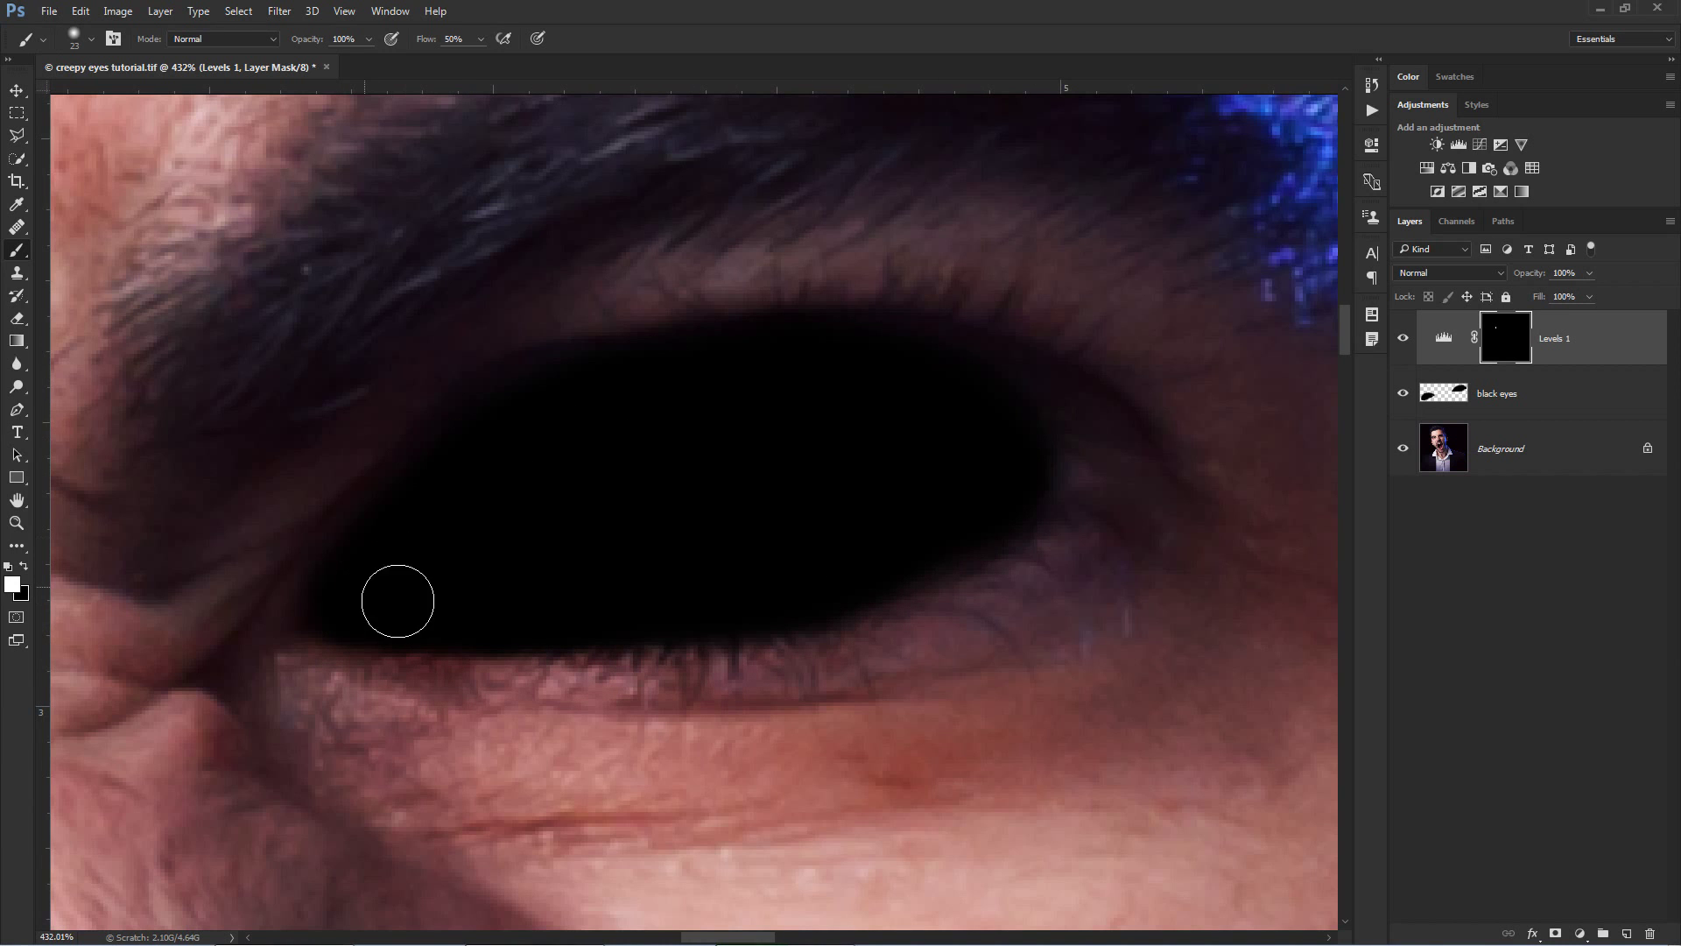
pyautogui.press('z')
pyautogui.moveTo(957, 499); pyautogui.dragTo(688, 503)
pyautogui.press('b')
pyautogui.scroll(3, 739, 623)
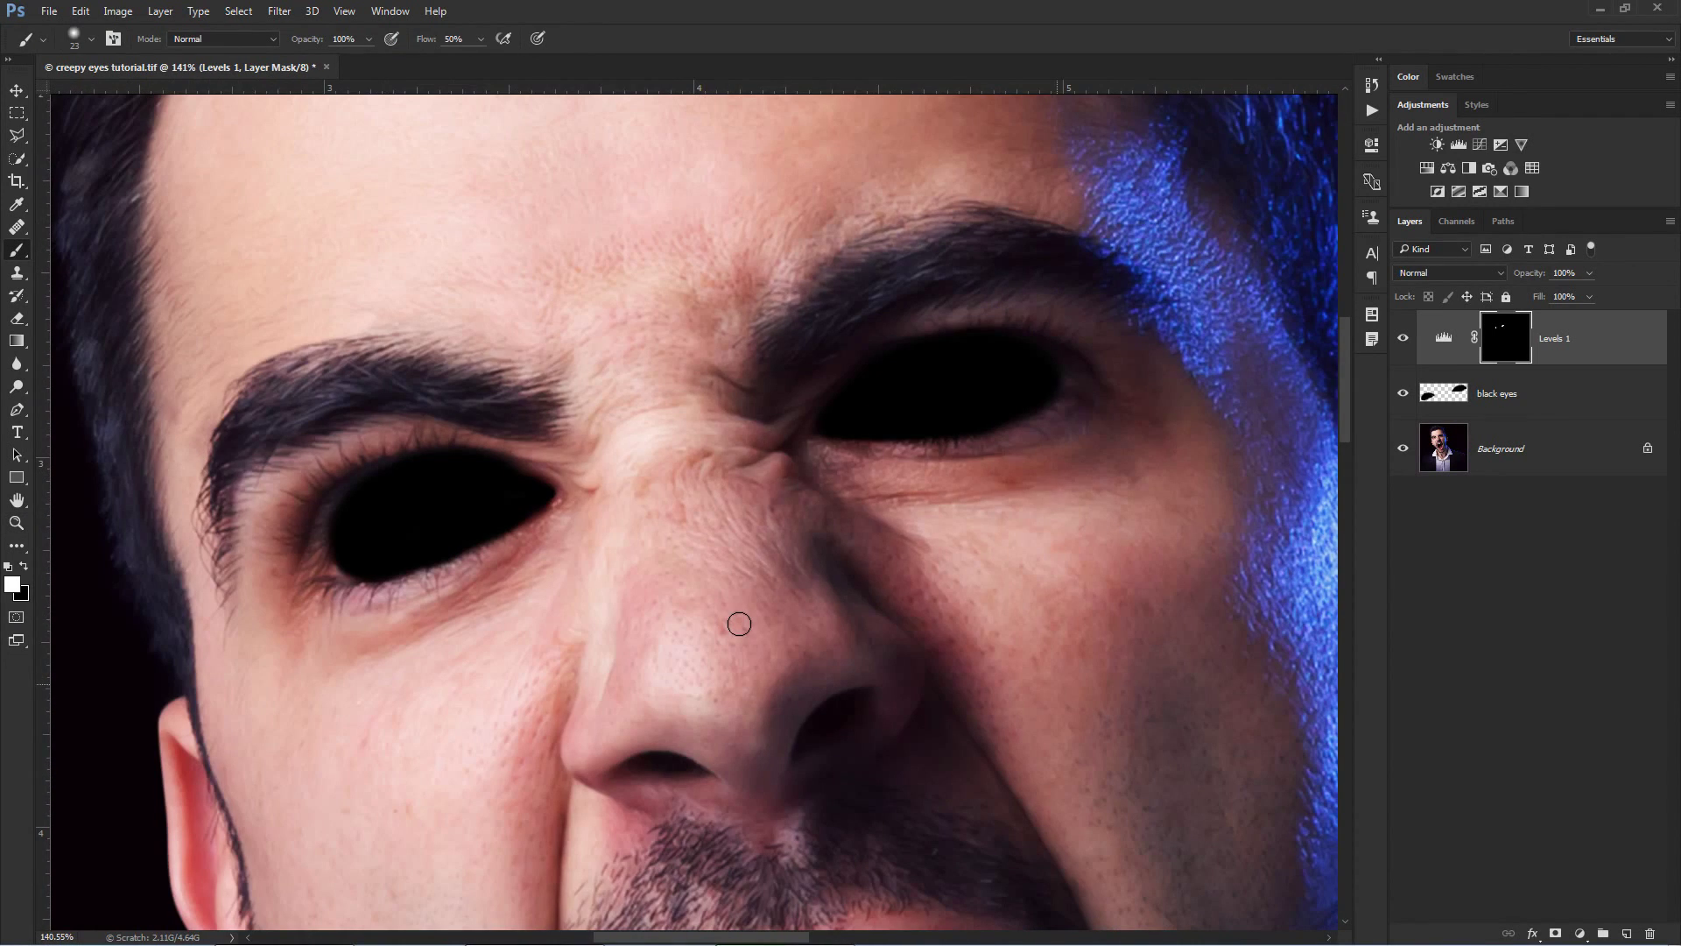
# Step: Toggle the Levels layer on and off to compare, then rename it 'transition'
pyautogui.click(1403, 343)
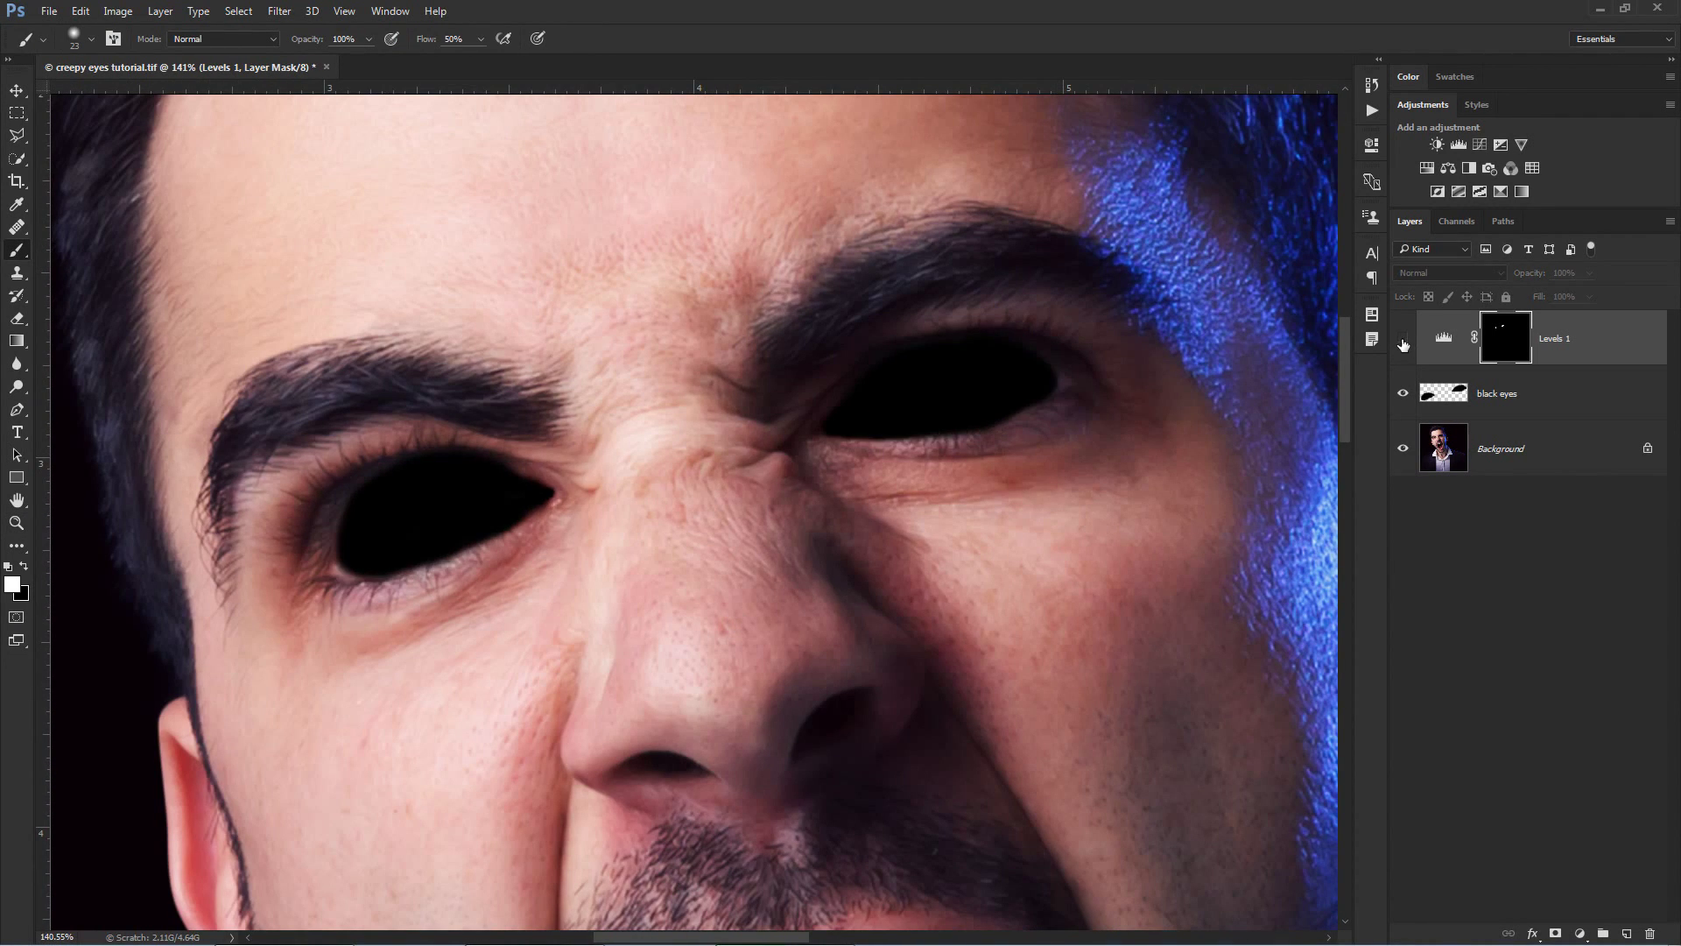
pyautogui.click(1403, 342)
pyautogui.click(1402, 343)
pyautogui.click(1403, 342)
pyautogui.click(1403, 342)
pyautogui.doubleClick(1554, 339)
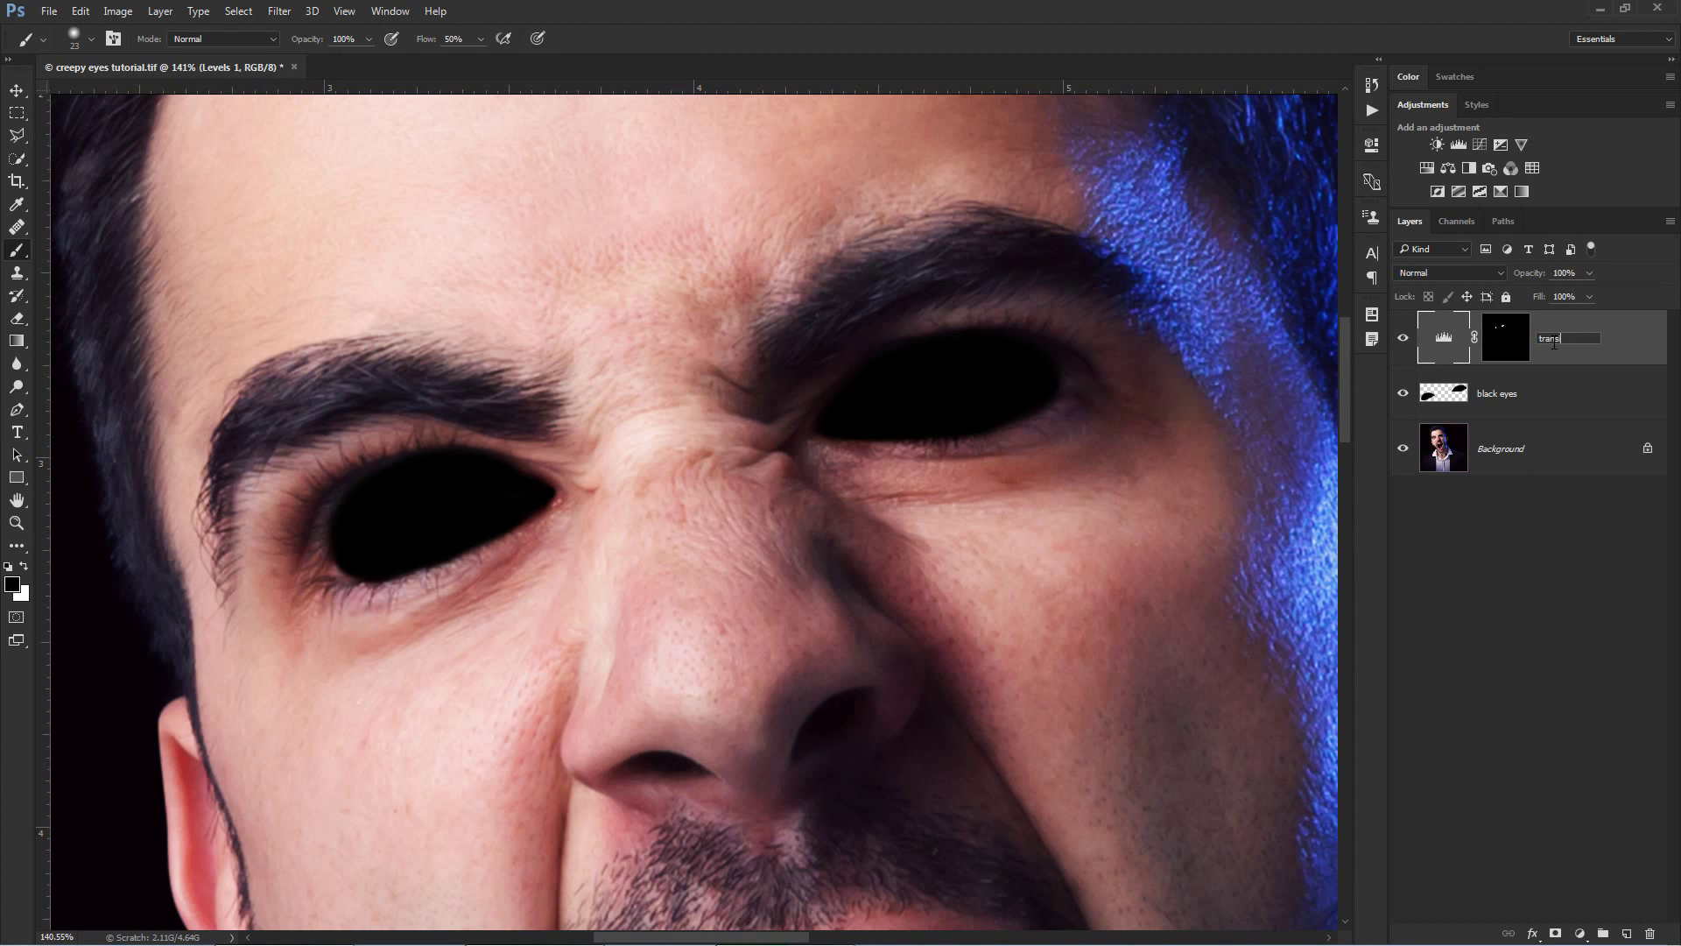
pyautogui.press('Return')
# Step: Add a new empty layer named 'reflections' above transition
pyautogui.click(1628, 933)
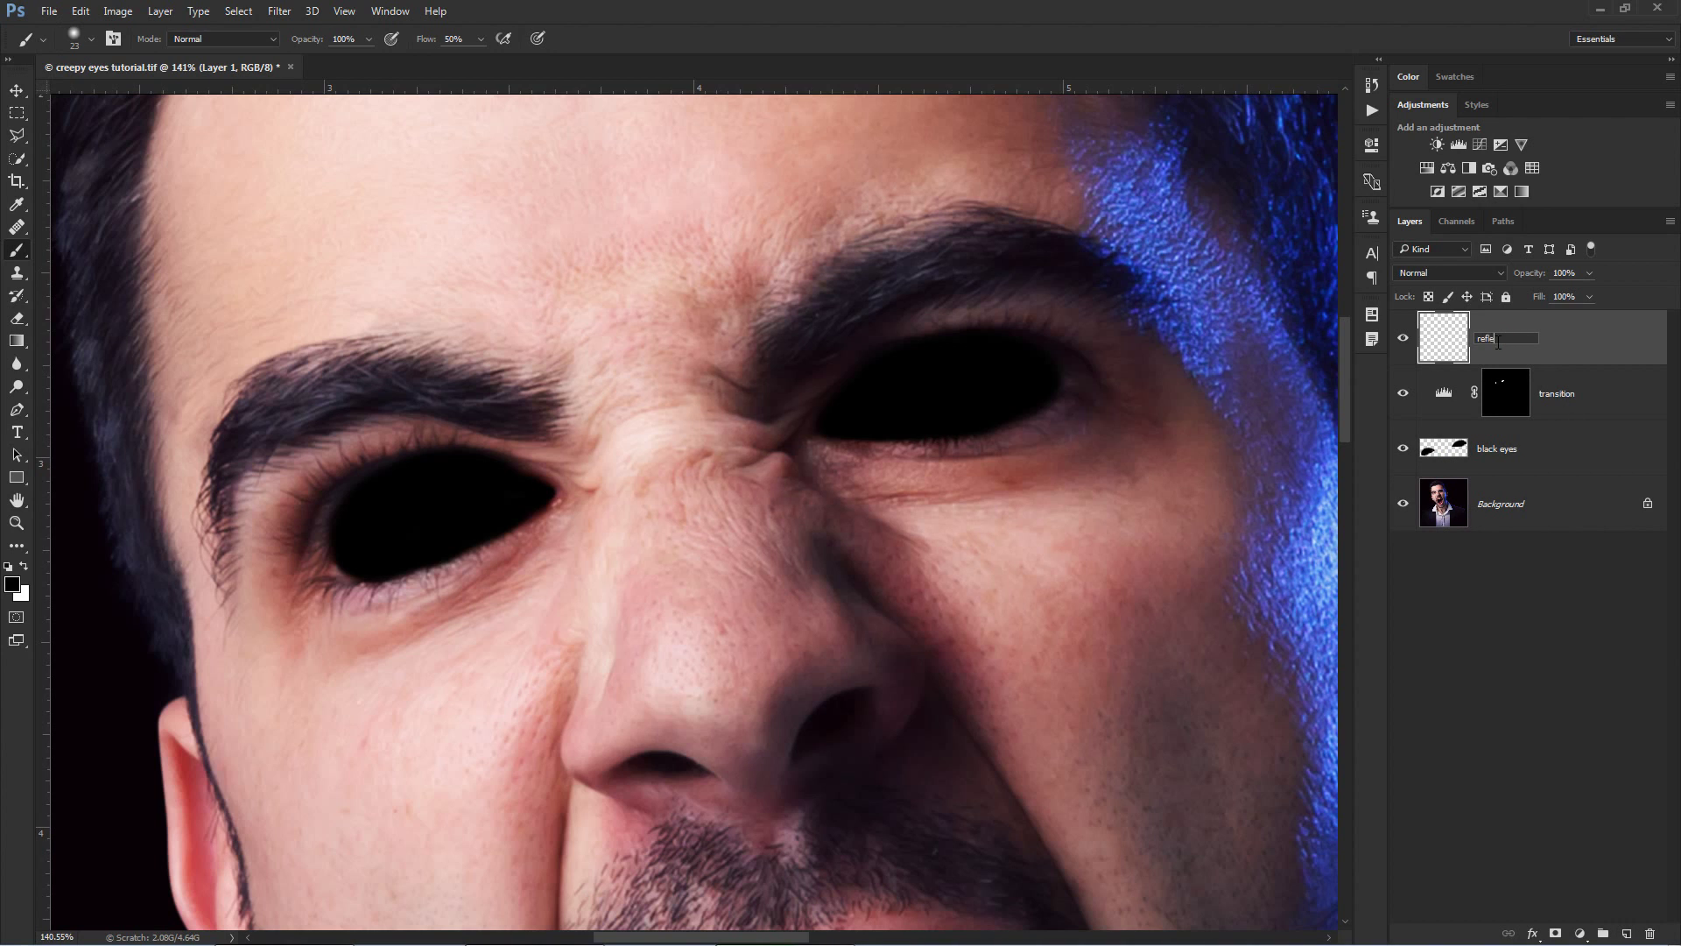
pyautogui.click(1498, 344)
pyautogui.write('reflections')
pyautogui.press('Return')
# Step: Group reflections, transition and black eyes into a group named 'eyes', hide it, and select Background
pyautogui.keyDown('shift'); pyautogui.click(1592, 403); pyautogui.keyUp('shift')
pyautogui.keyDown('shift'); pyautogui.click(1565, 461); pyautogui.keyUp('shift')
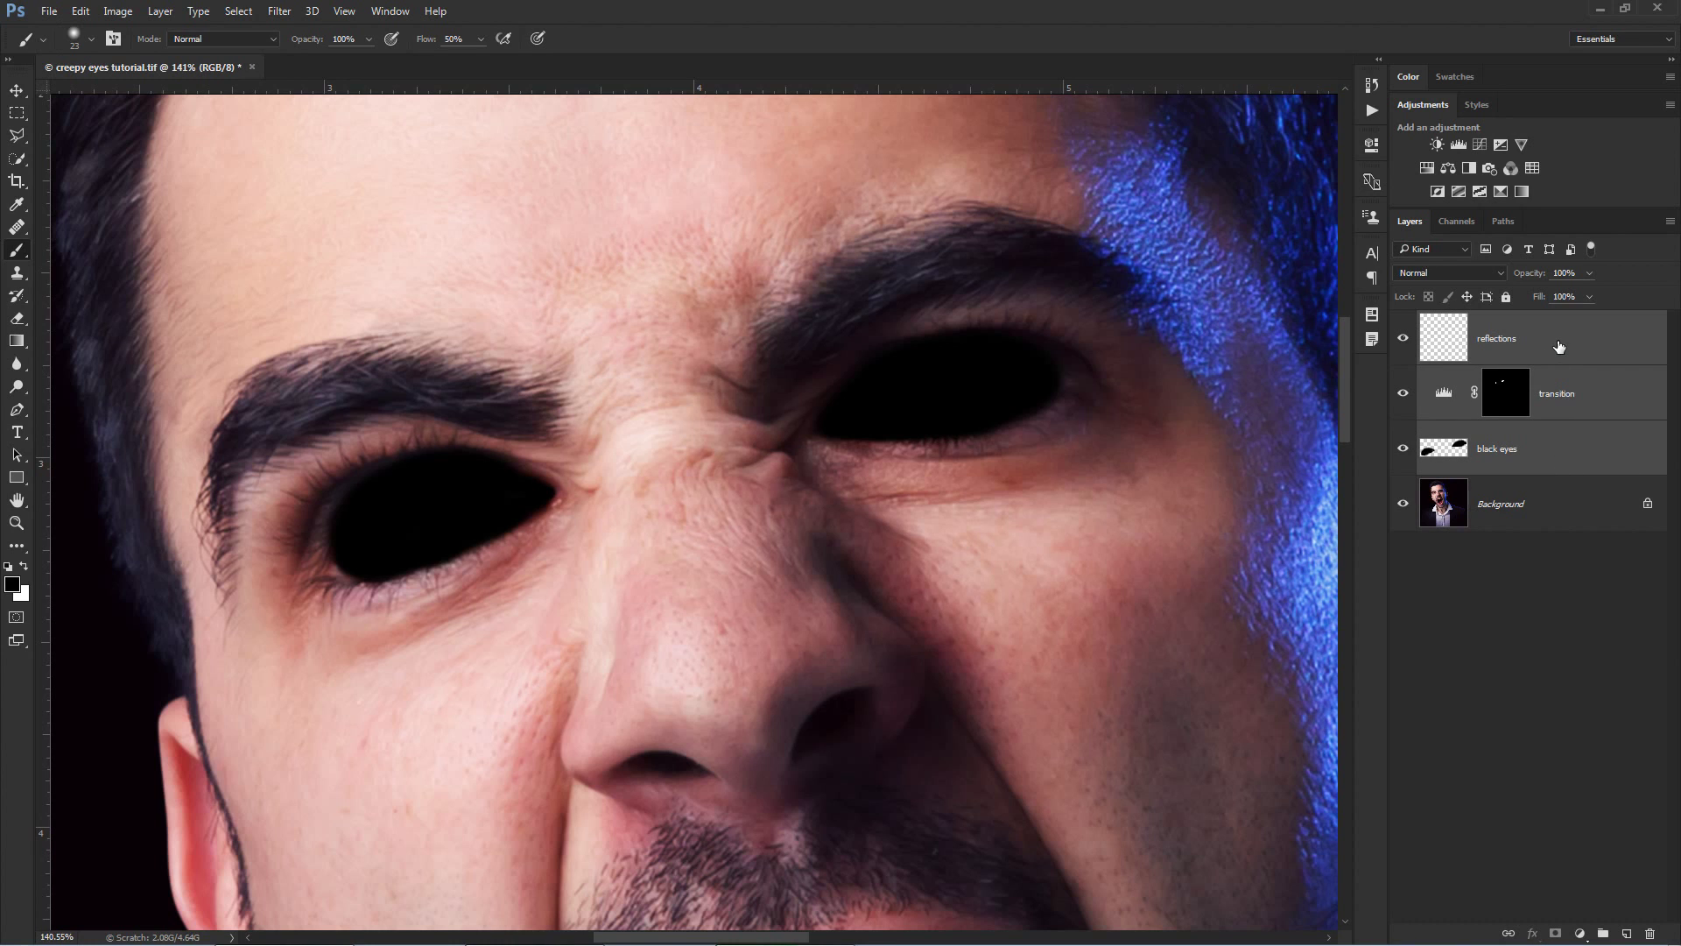
pyautogui.click(162, 10)
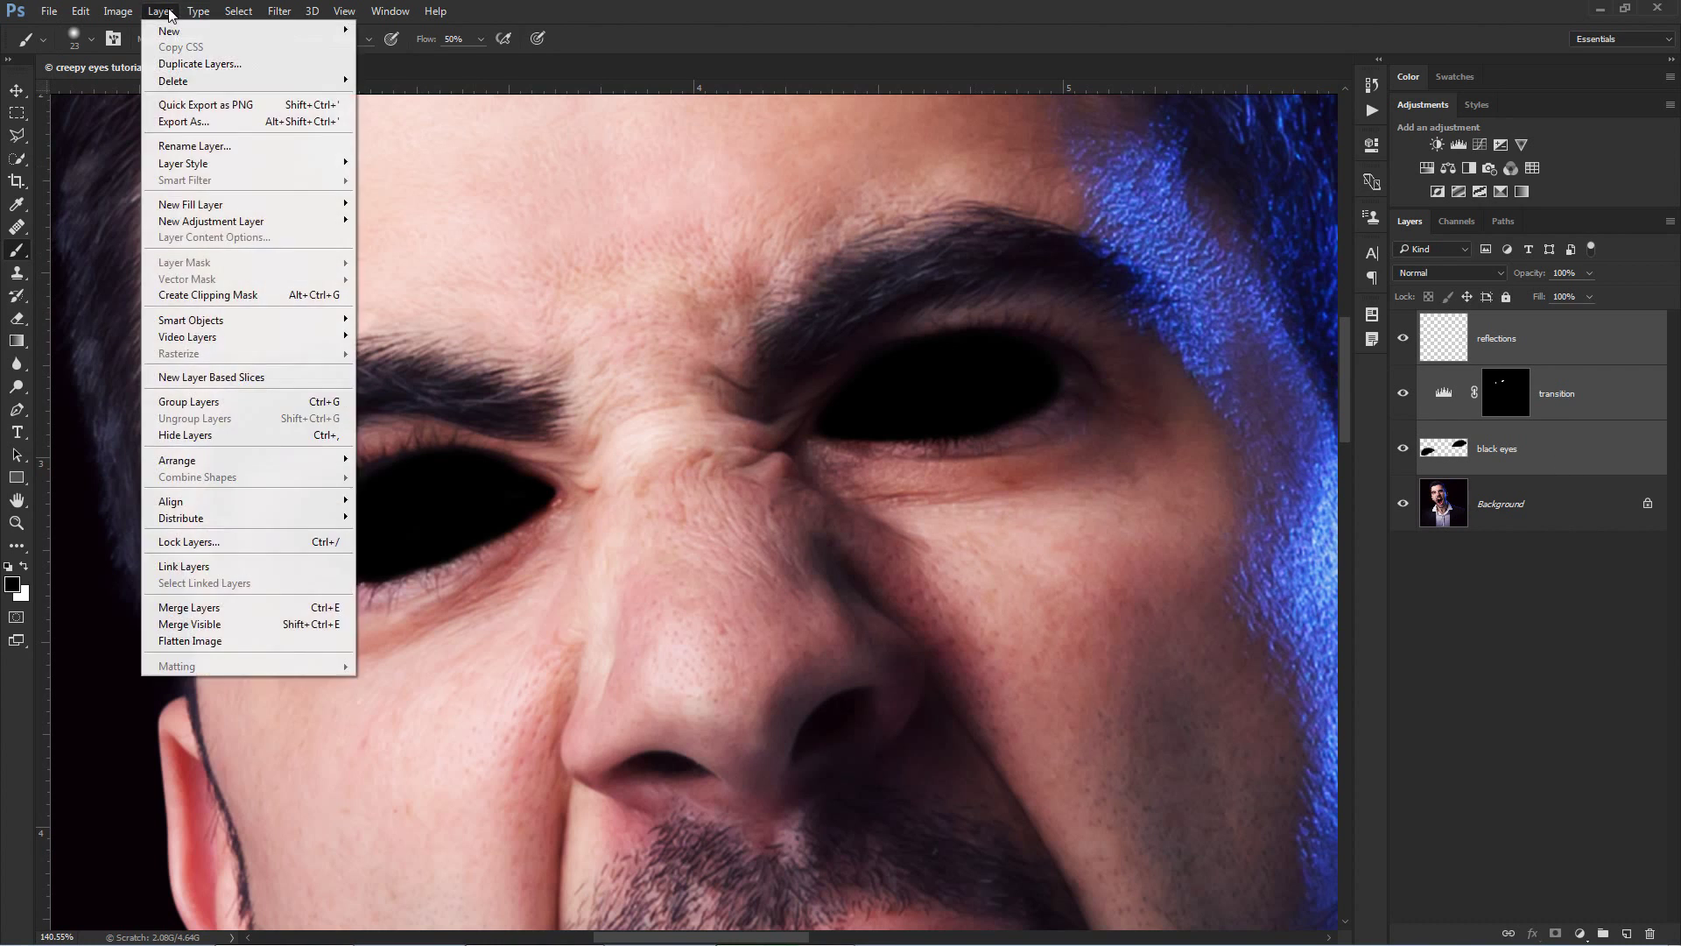
pyautogui.click(203, 404)
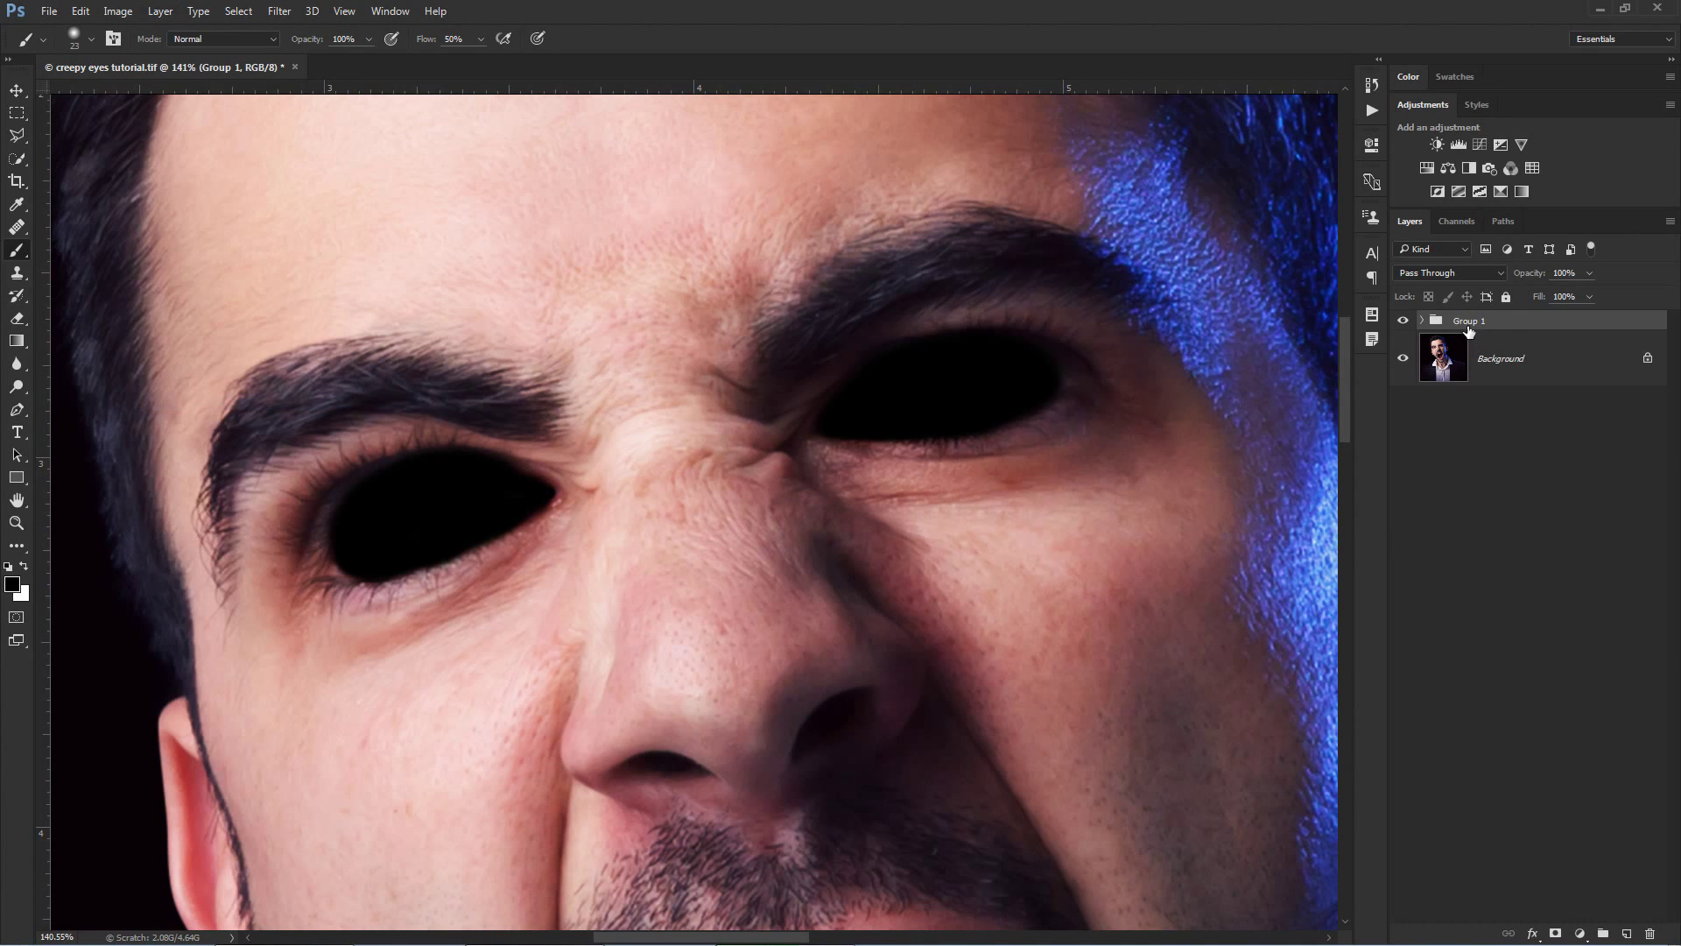
pyautogui.doubleClick(1468, 321)
pyautogui.write('eyes')
pyautogui.press('Return')
pyautogui.click(1402, 324)
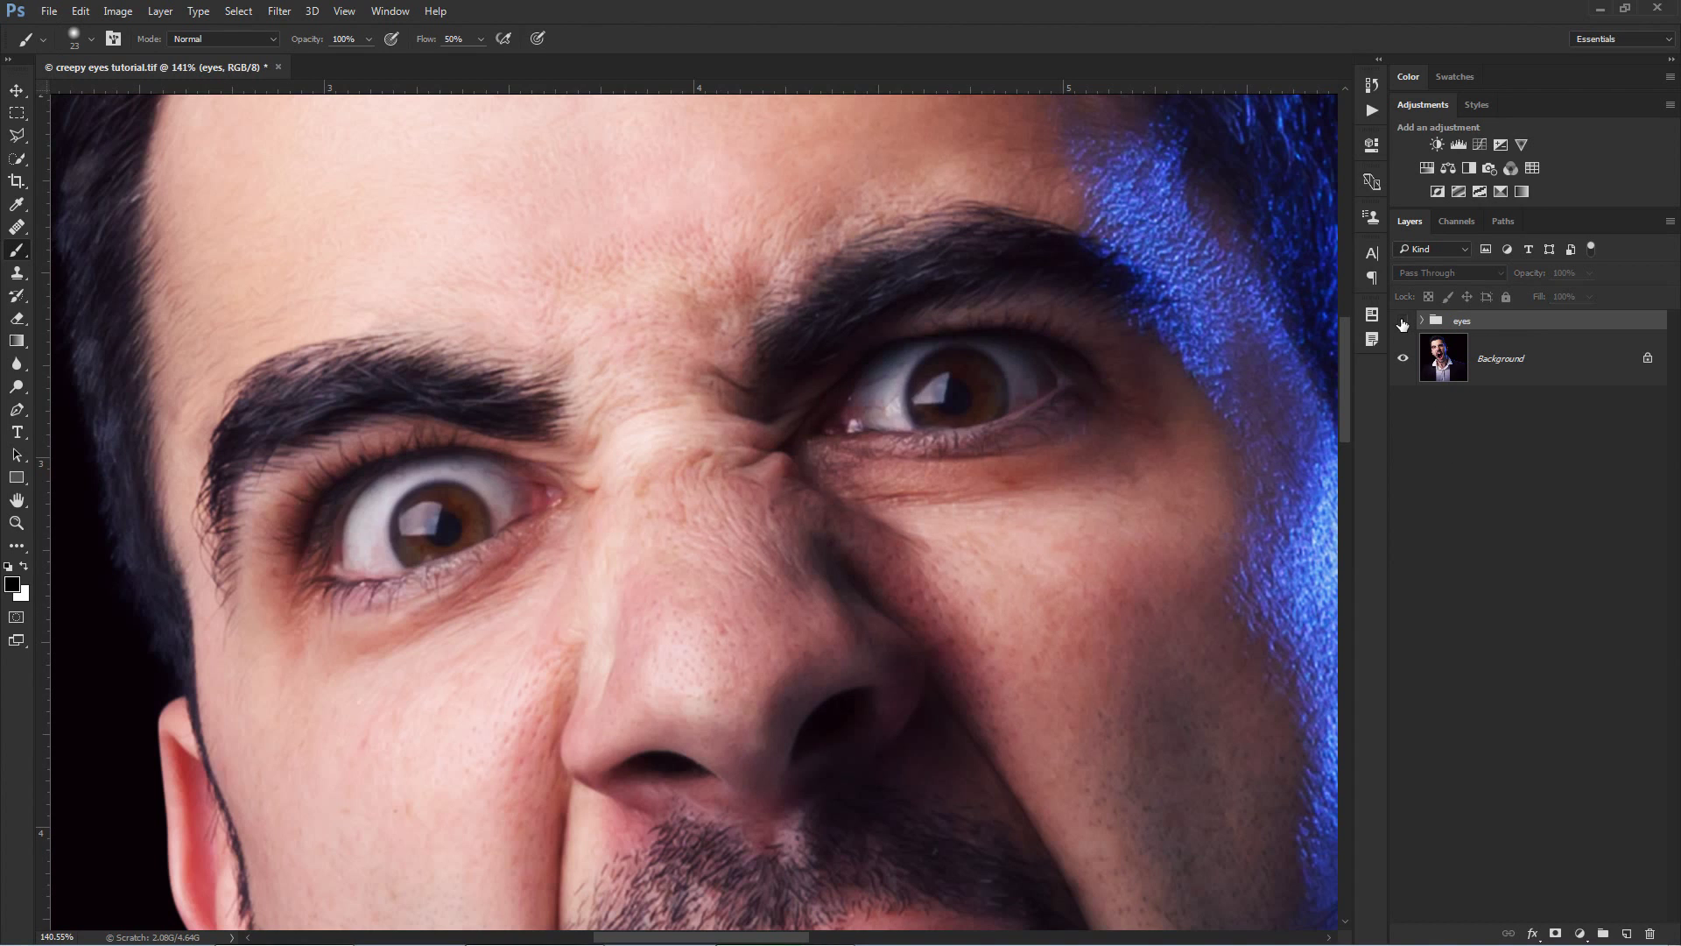
pyautogui.click(1556, 365)
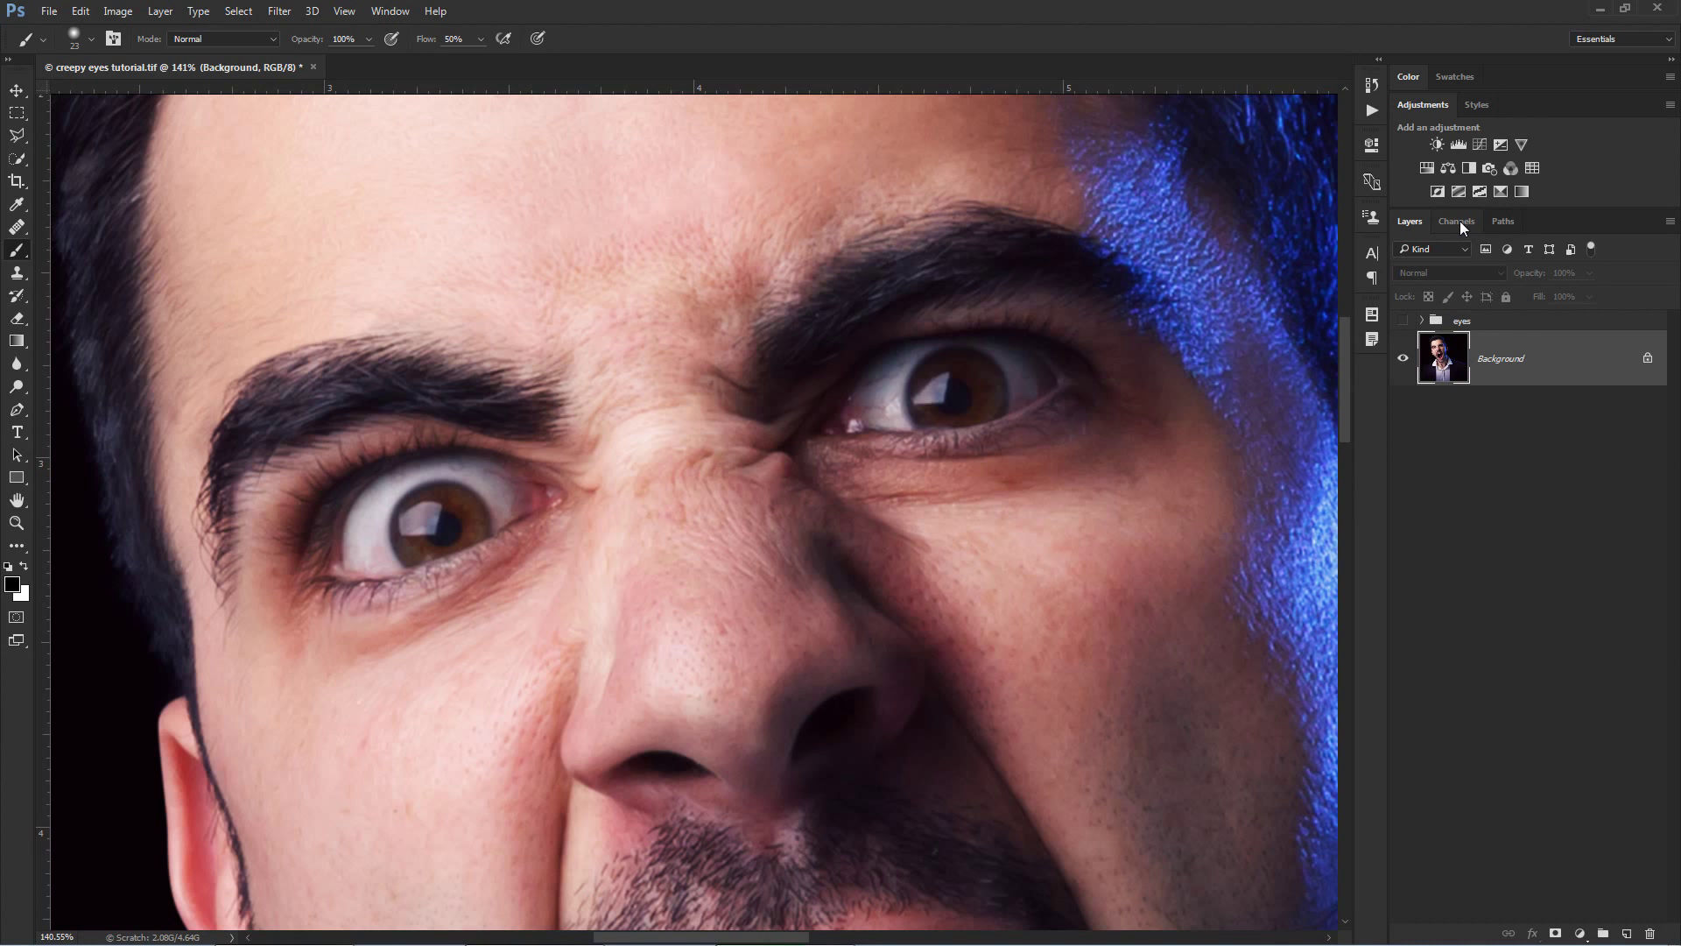
# Step: Show the Channels panel and view only the Blue channel
pyautogui.click(390, 11)
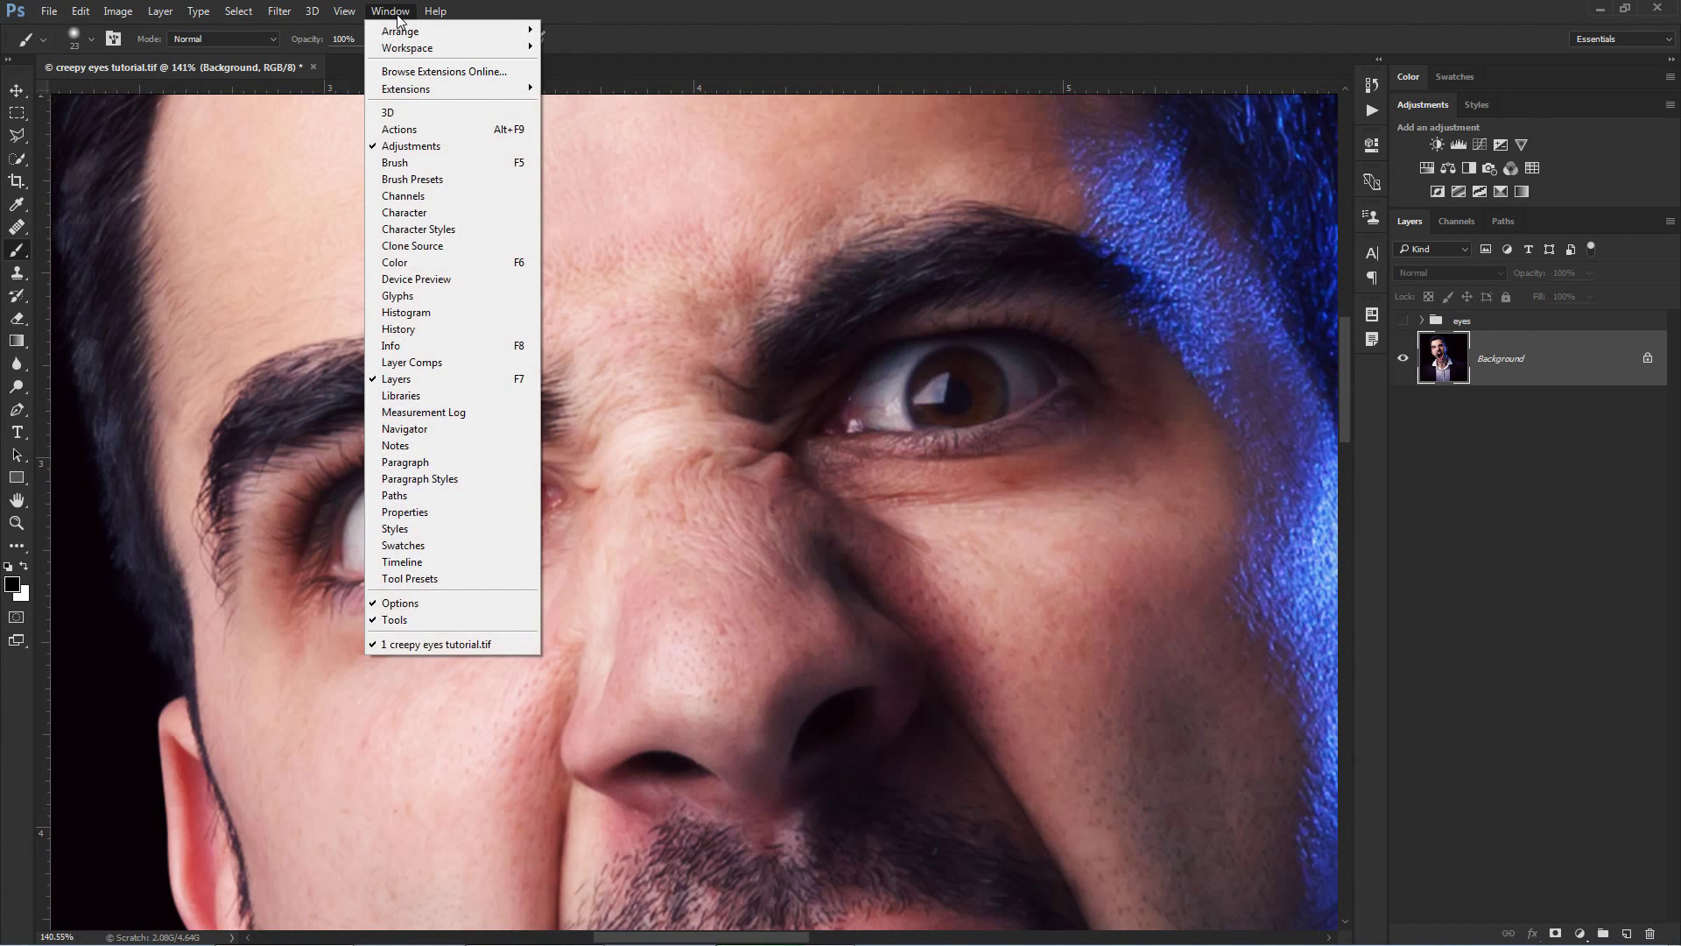
pyautogui.click(390, 198)
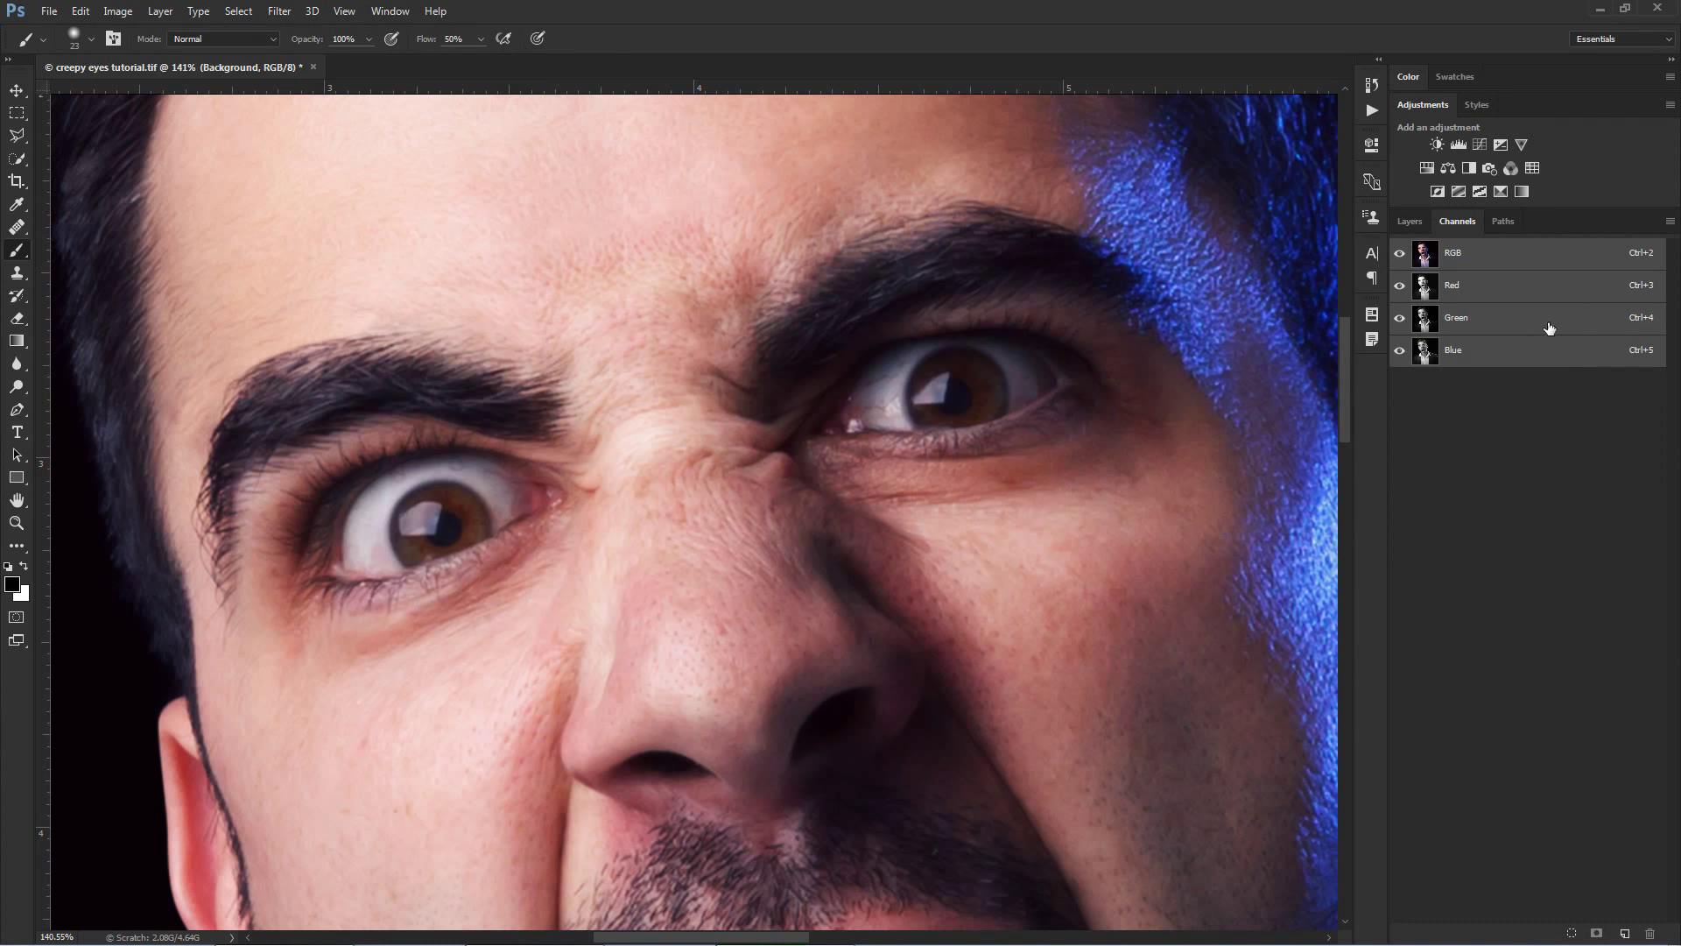
pyautogui.click(1513, 360)
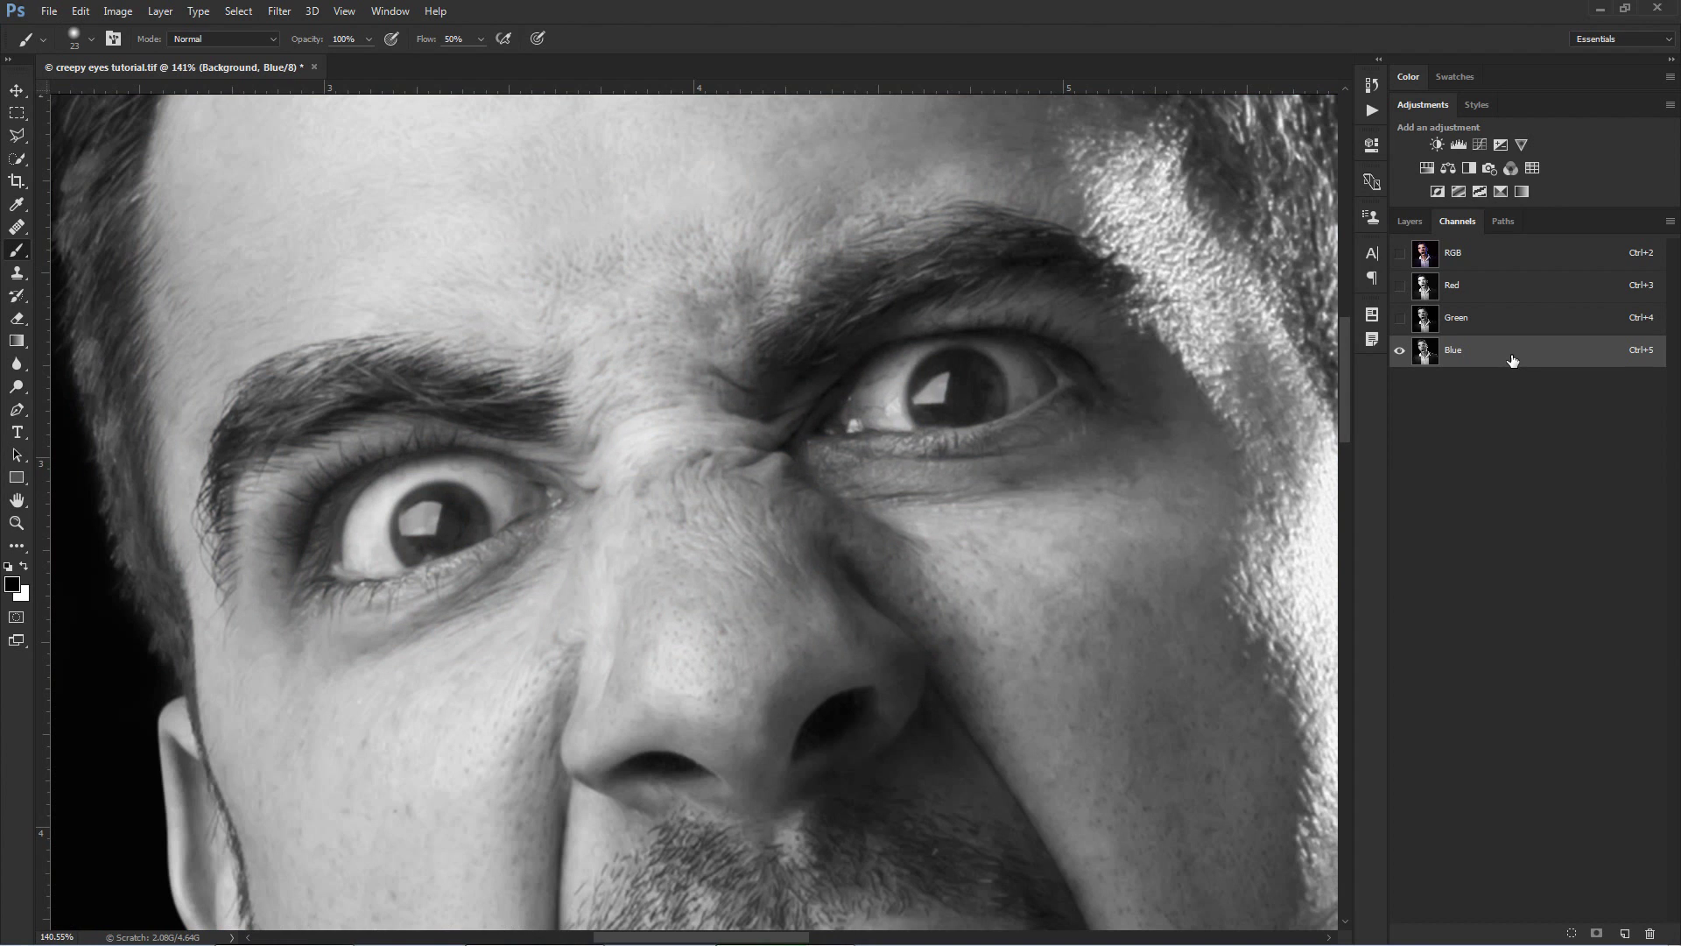
# Step: Duplicate the Blue channel as 'Blue copy' and display only that copy
pyautogui.rightClick(1513, 360)
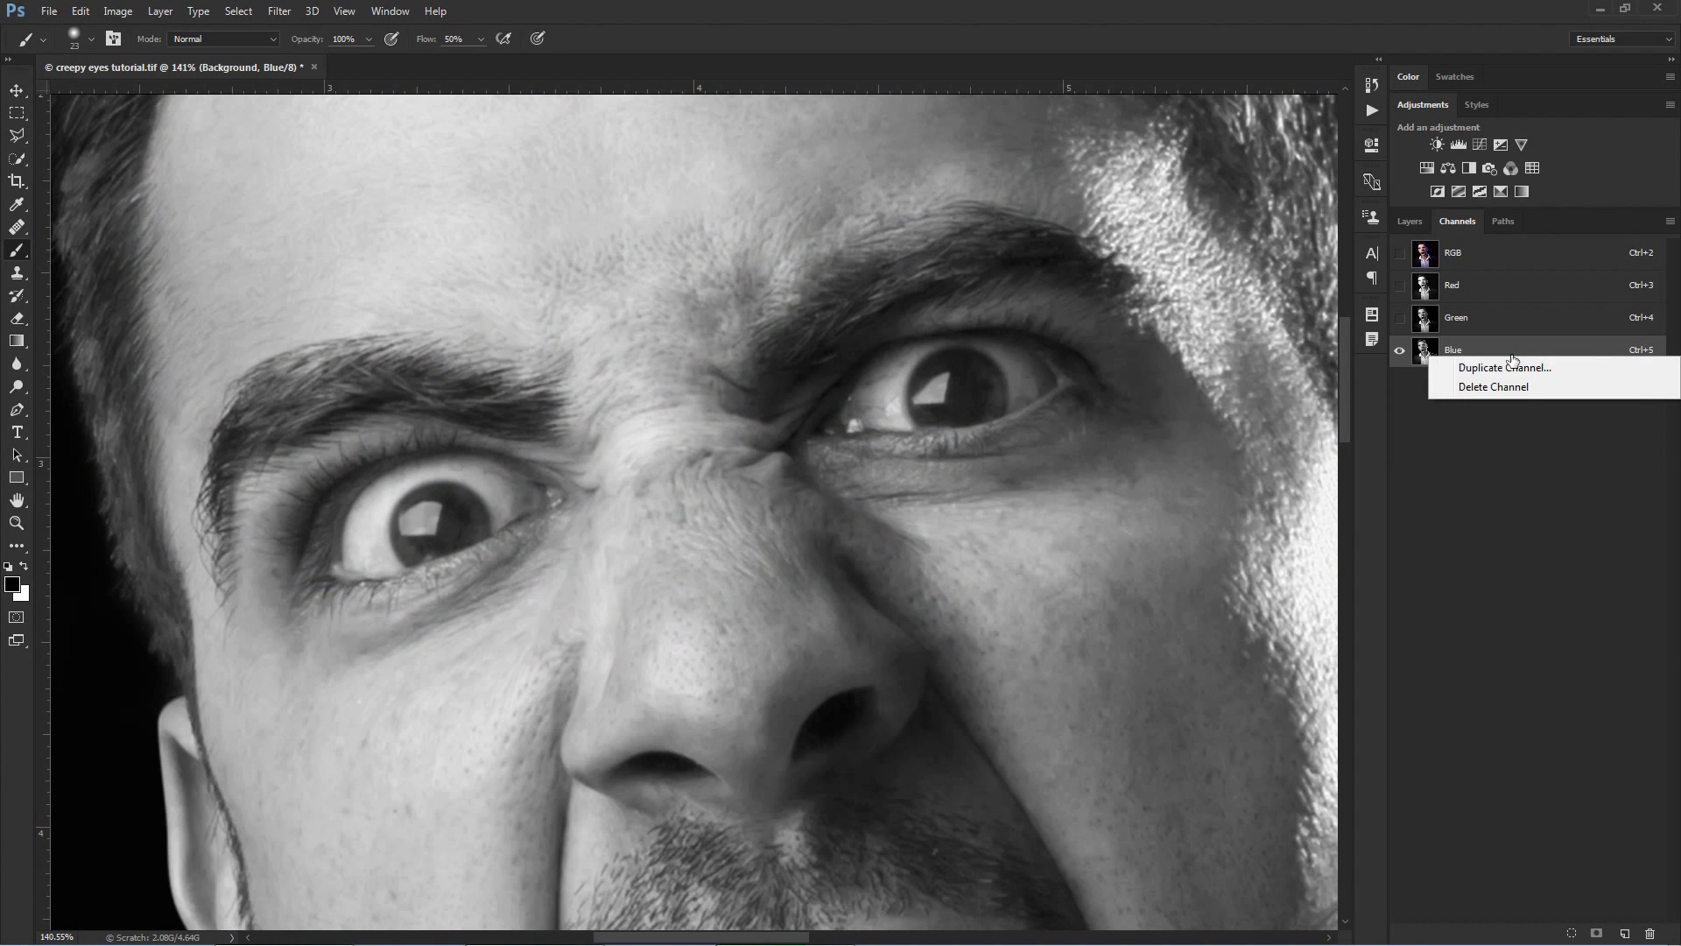
pyautogui.click(1578, 370)
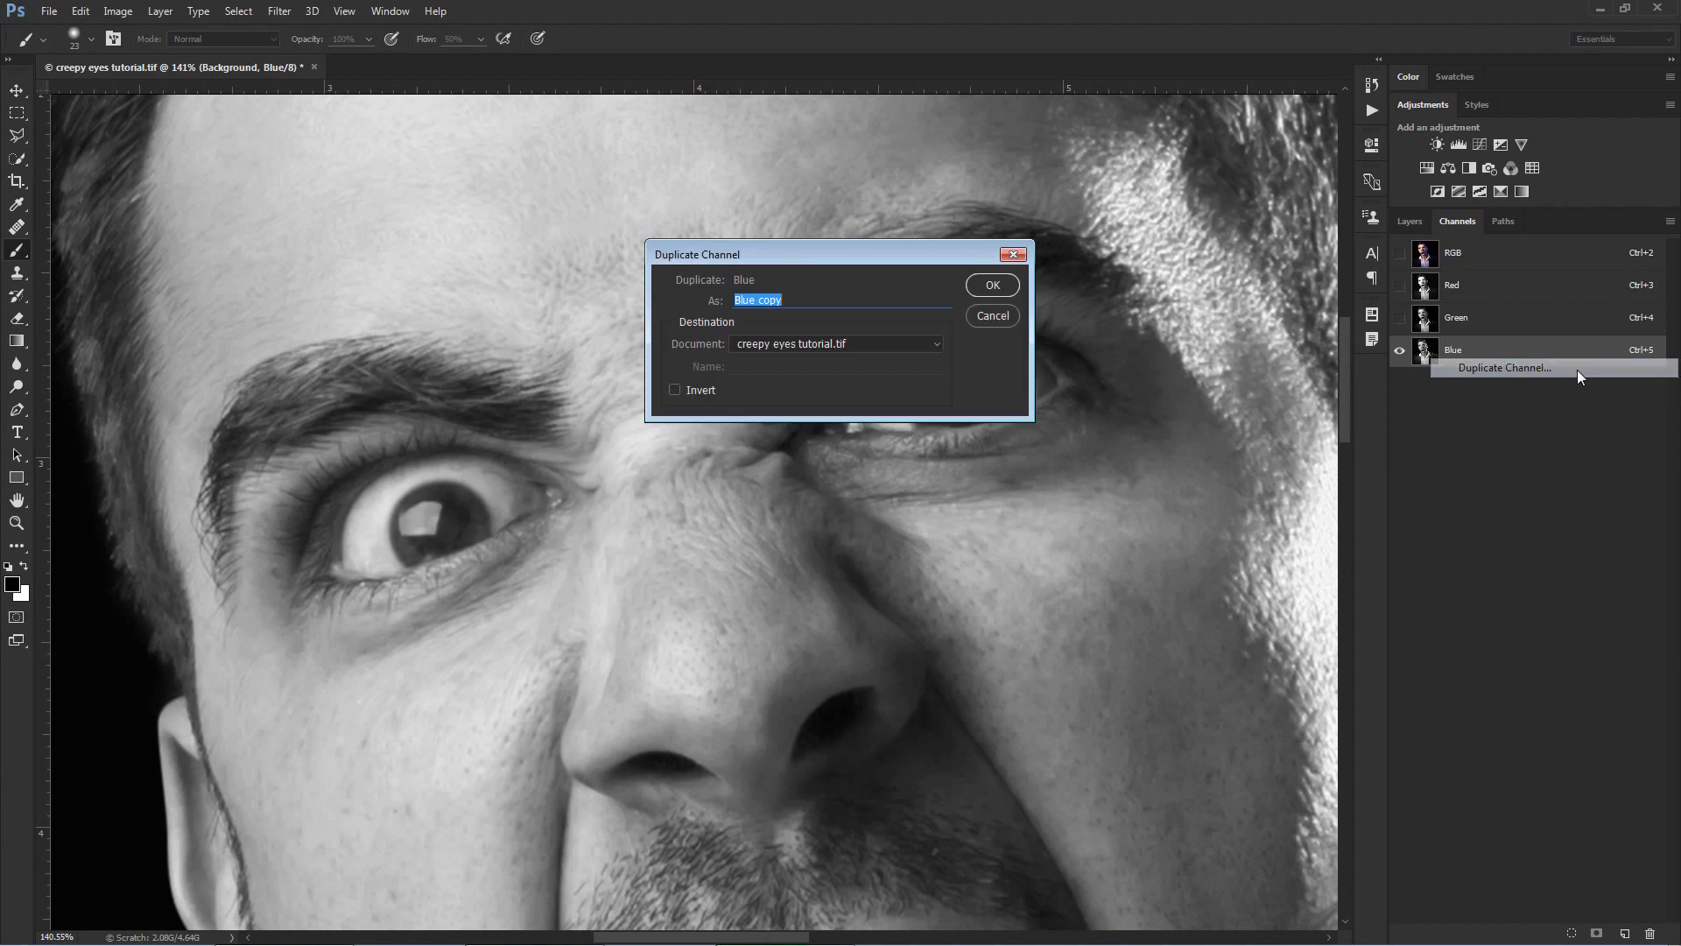
pyautogui.click(993, 285)
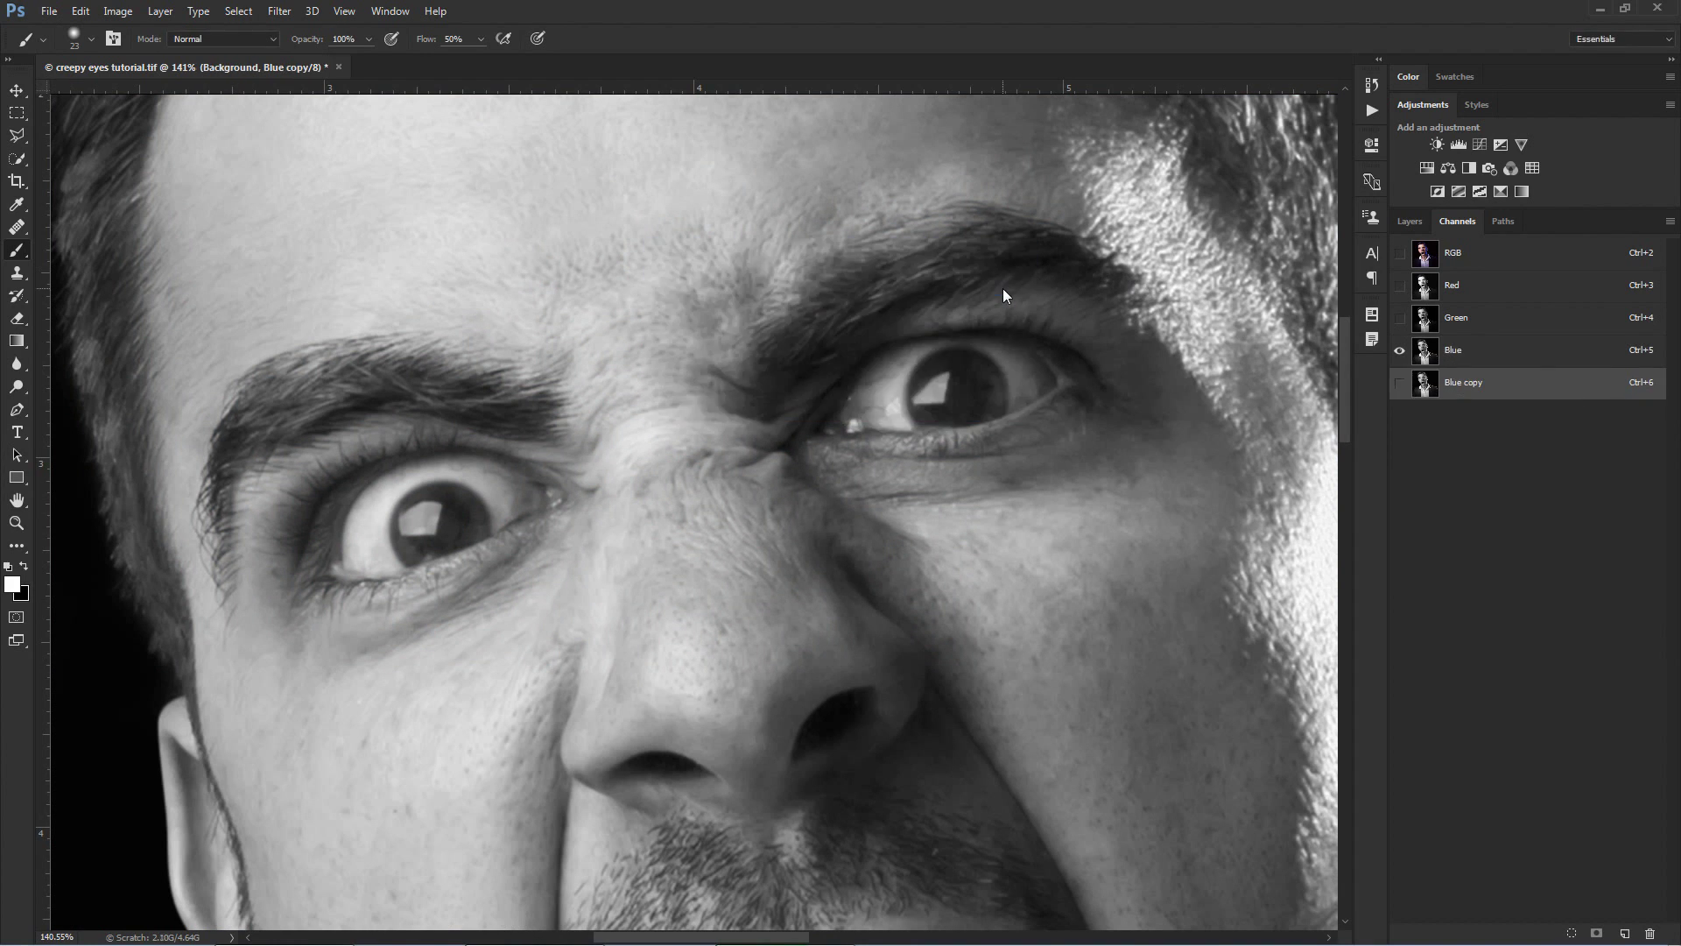
pyautogui.click(1400, 382)
pyautogui.click(1508, 385)
pyautogui.click(117, 11)
# Step: Apply Levels of 0 / 0.53 / 113 to the Blue copy channel
pyautogui.moveTo(218, 55)
pyautogui.click(355, 71)
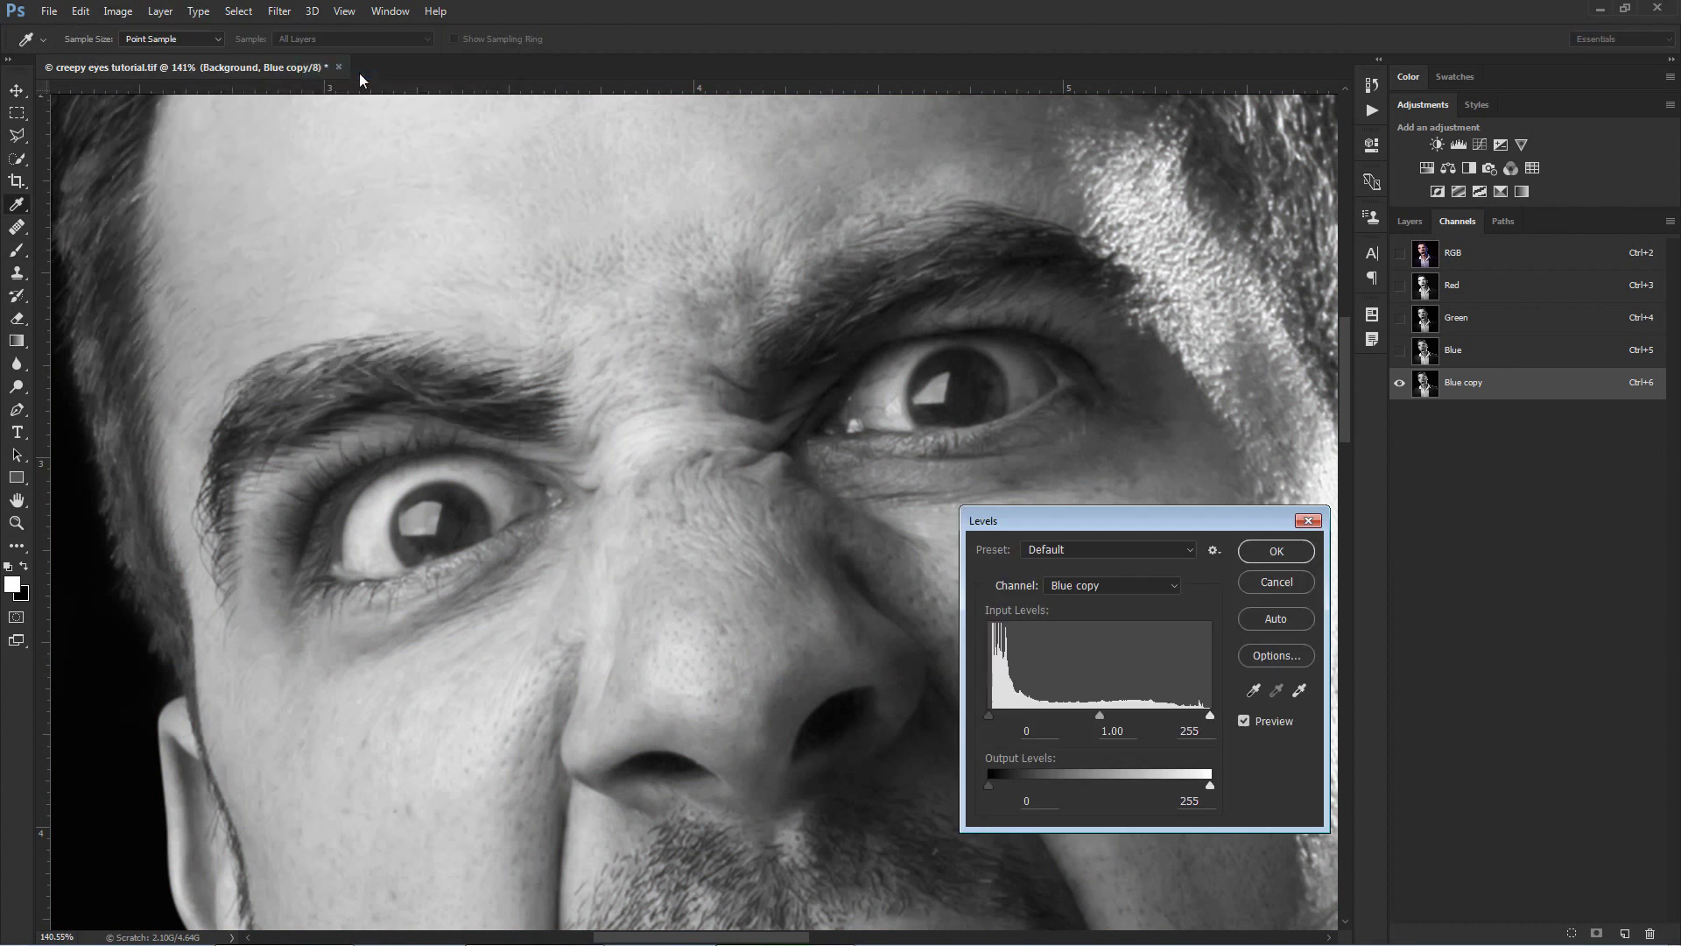
pyautogui.moveTo(1106, 531); pyautogui.dragTo(1015, 530)
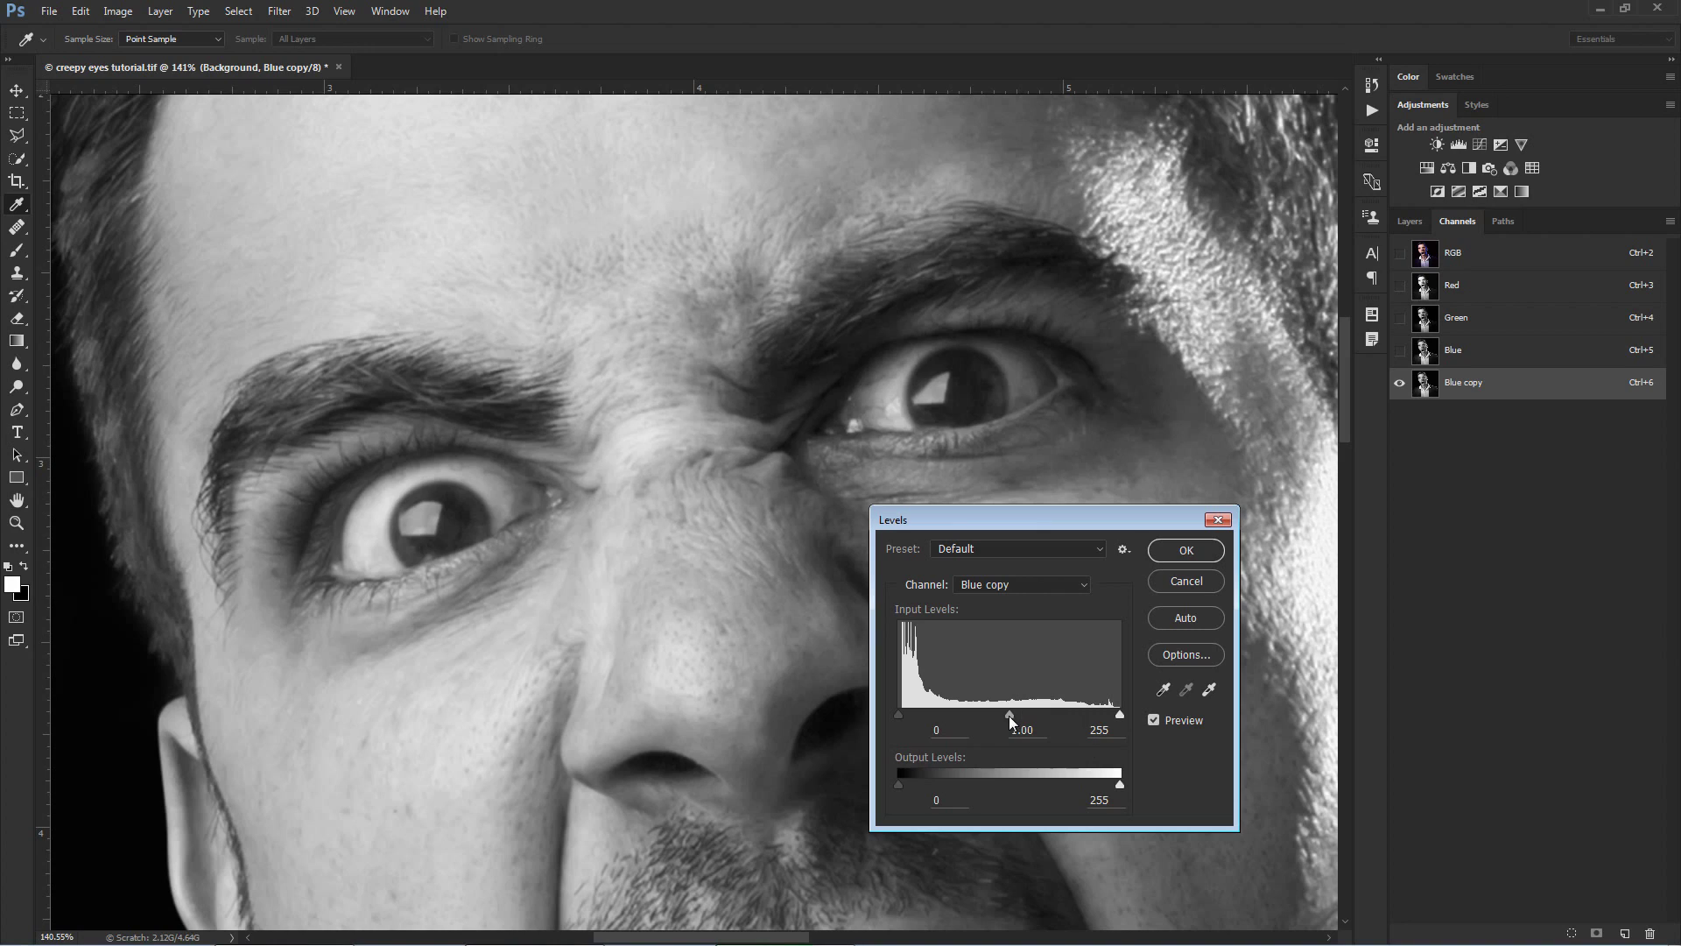
pyautogui.moveTo(1009, 716)
pyautogui.mouseDown()
pyautogui.moveTo(1084, 715)
pyautogui.moveTo(983, 713)
pyautogui.moveTo(1013, 717)
pyautogui.moveTo(996, 716)
pyautogui.mouseUp()
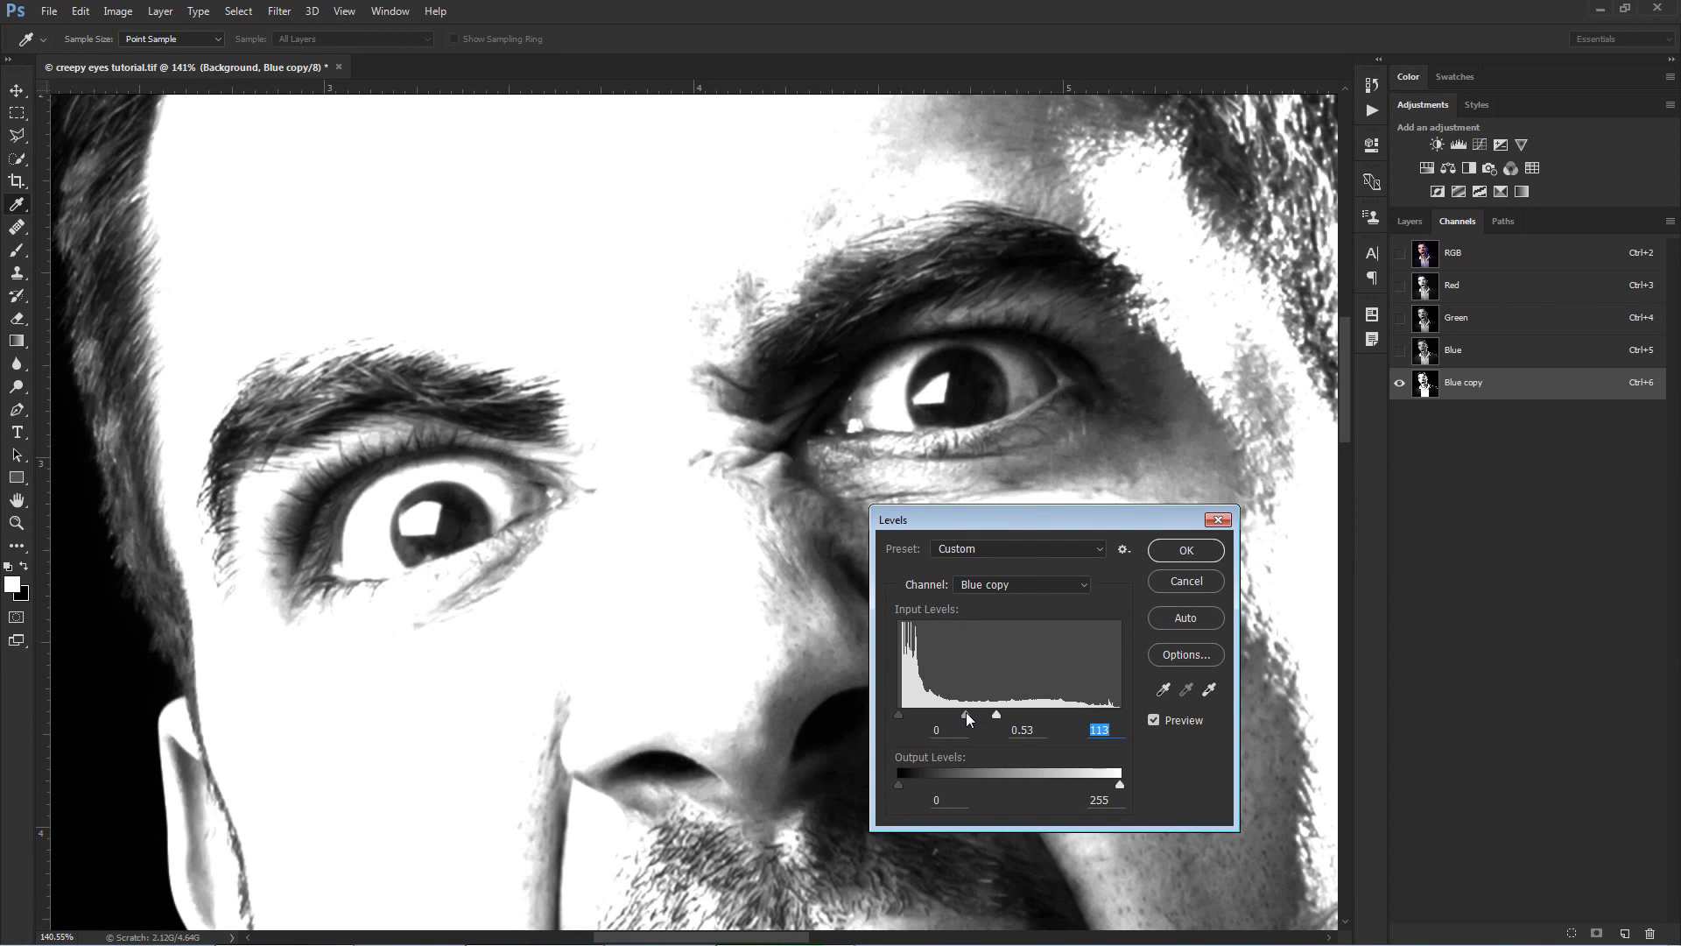
pyautogui.click(966, 713)
pyautogui.click(1191, 550)
pyautogui.press('b')
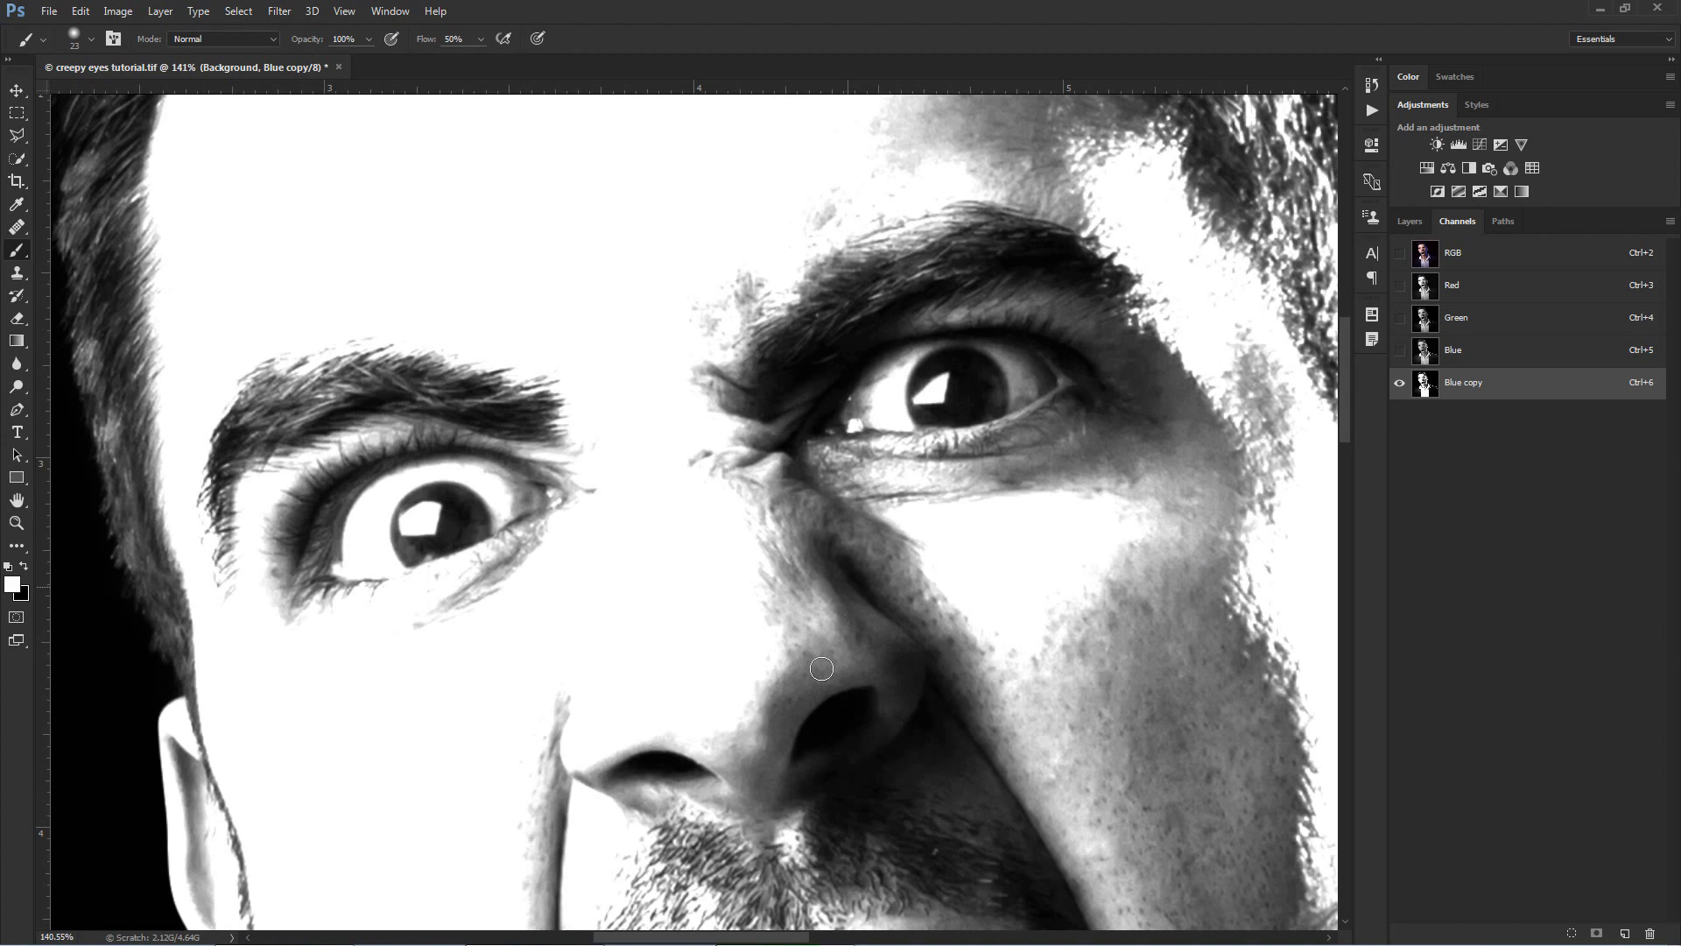
# Step: Load the Blue copy channel as a selection and switch back to the RGB composite view
pyautogui.keyDown('ctrl'); pyautogui.click(1426, 390); pyautogui.keyUp('ctrl')
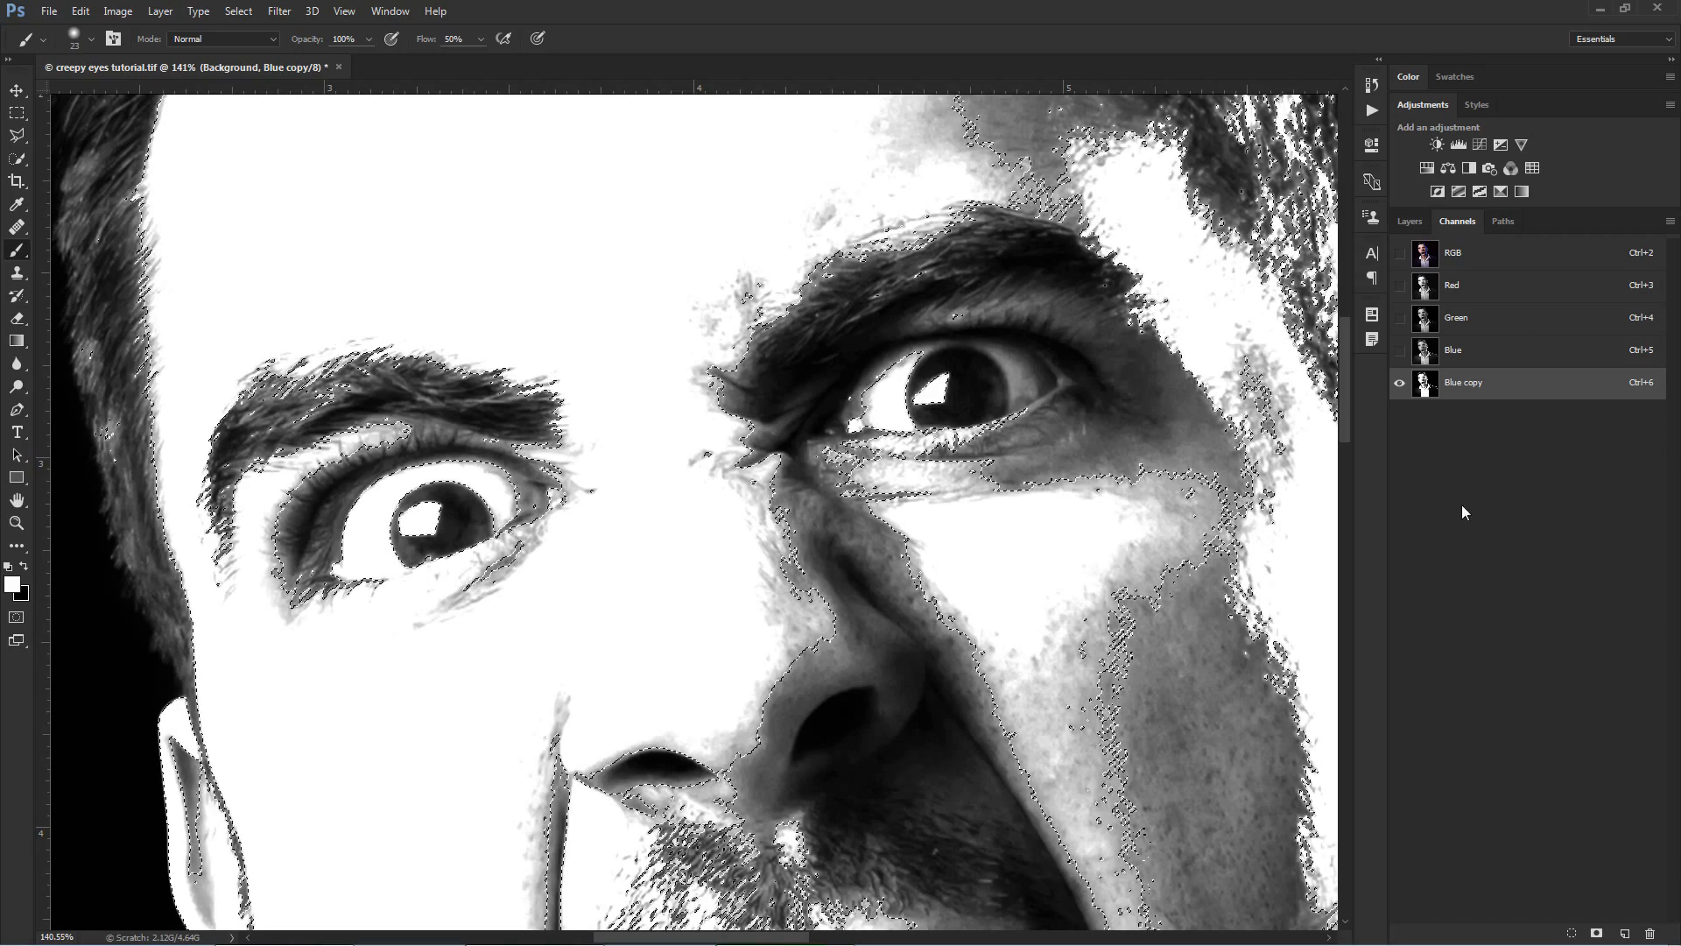
pyautogui.click(1460, 255)
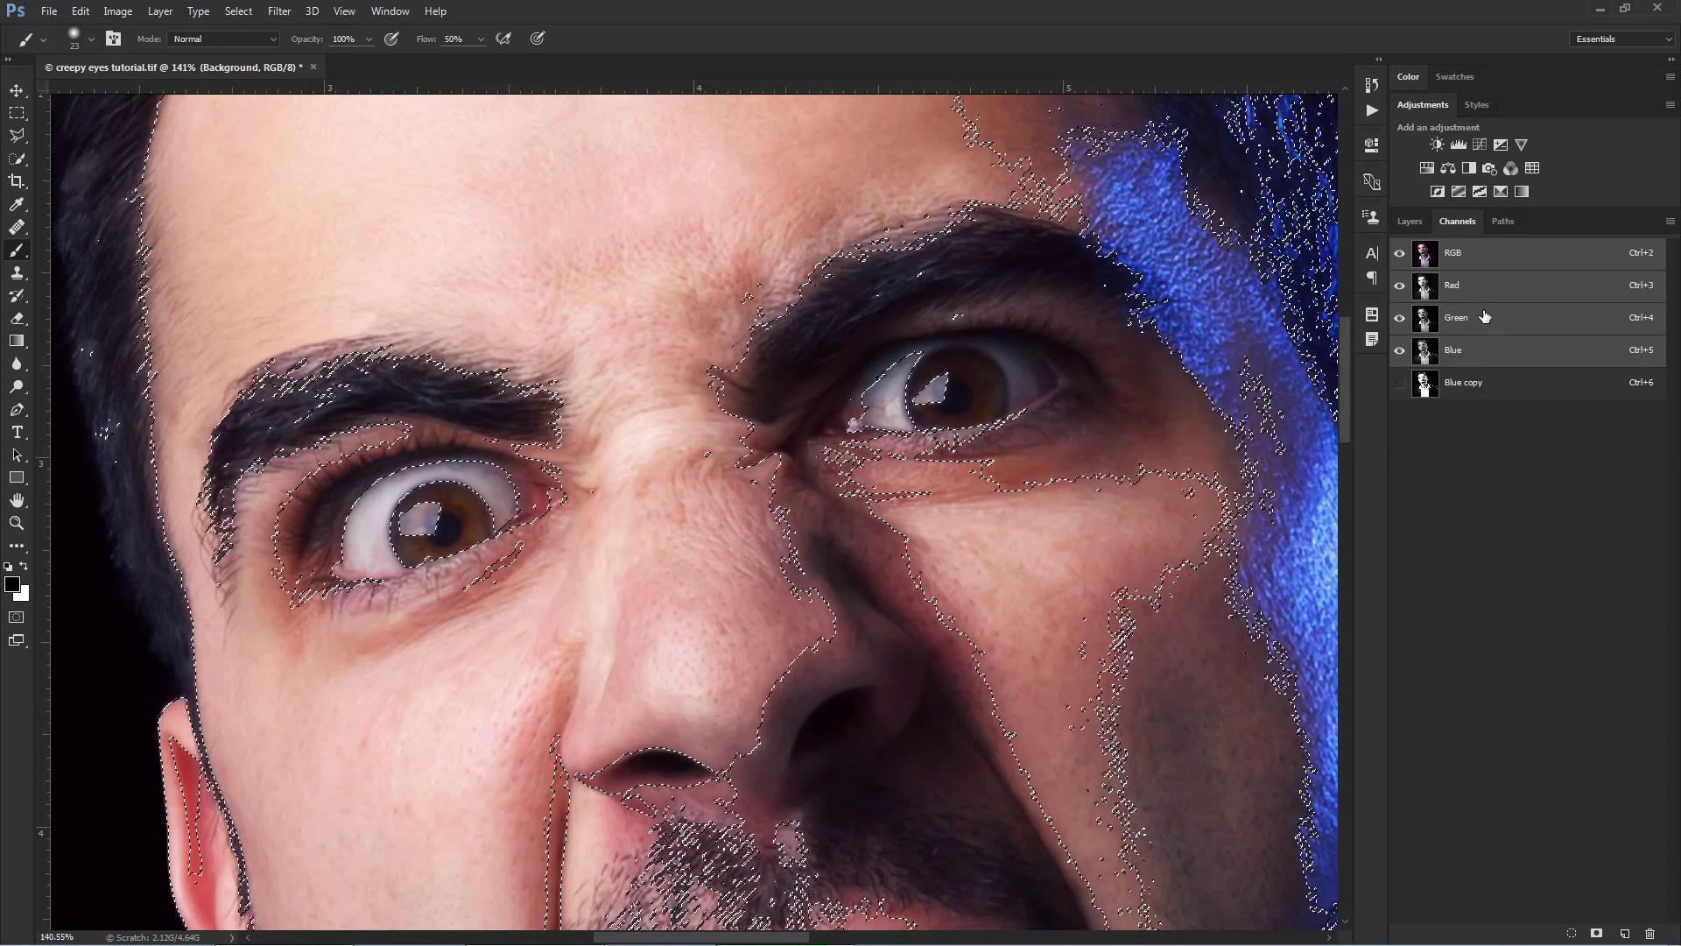
# Step: Make the eyes group visible, expand it, and select its reflections layer
pyautogui.click(1410, 224)
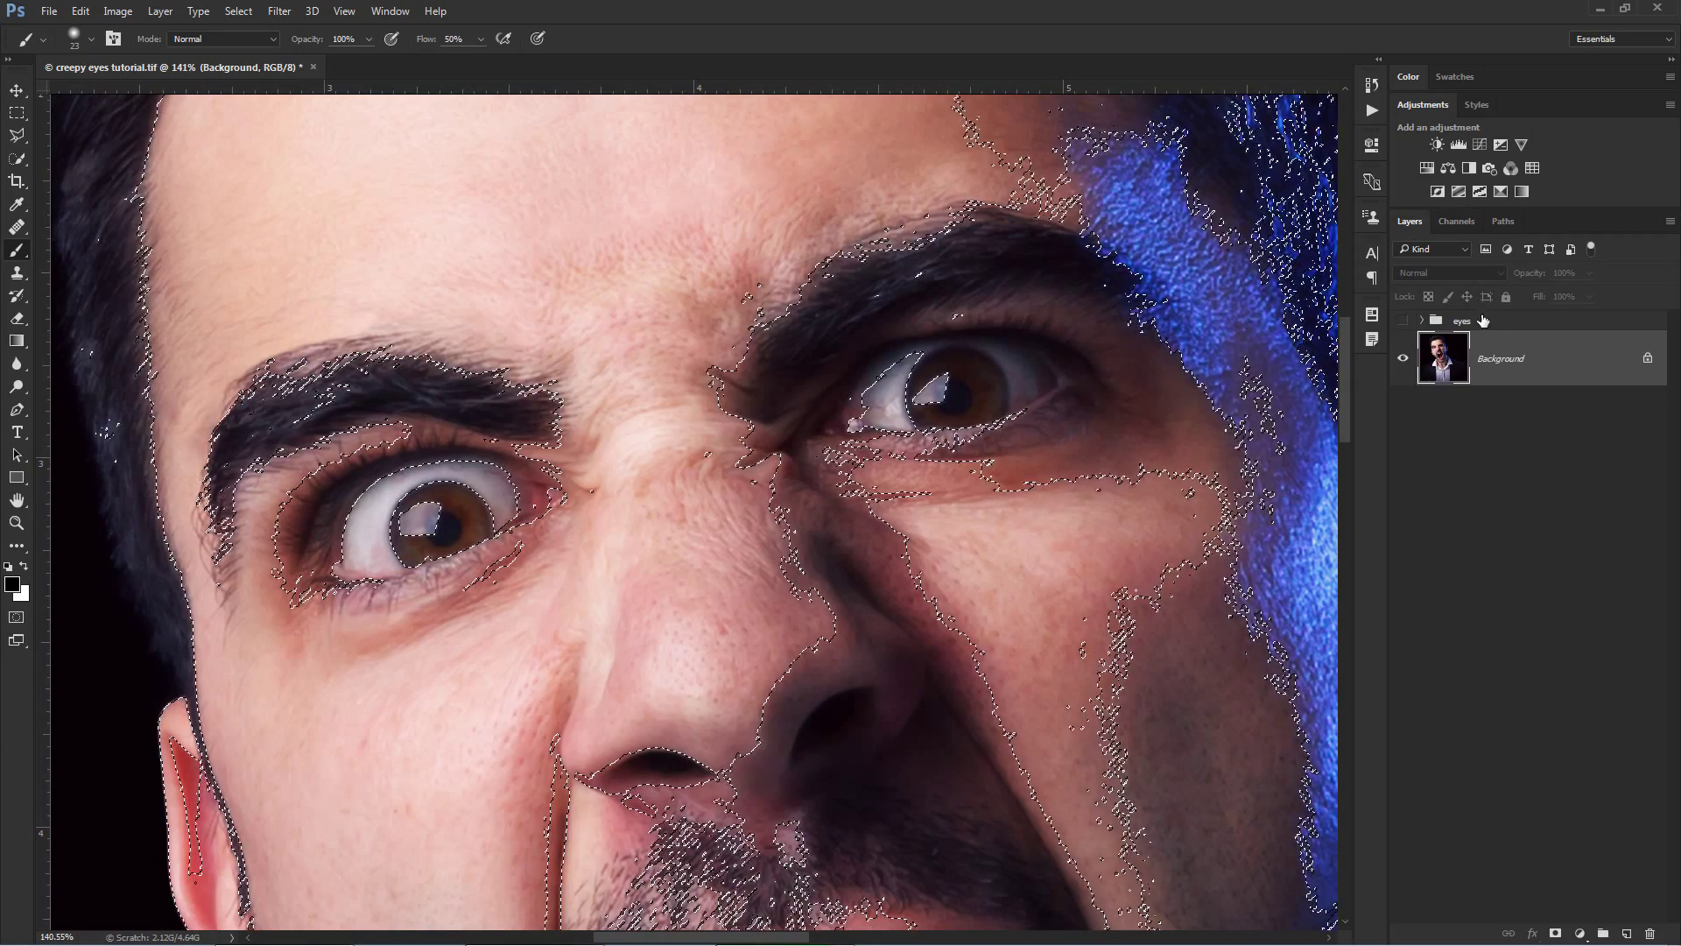
pyautogui.hotkey('ctrl', ',')
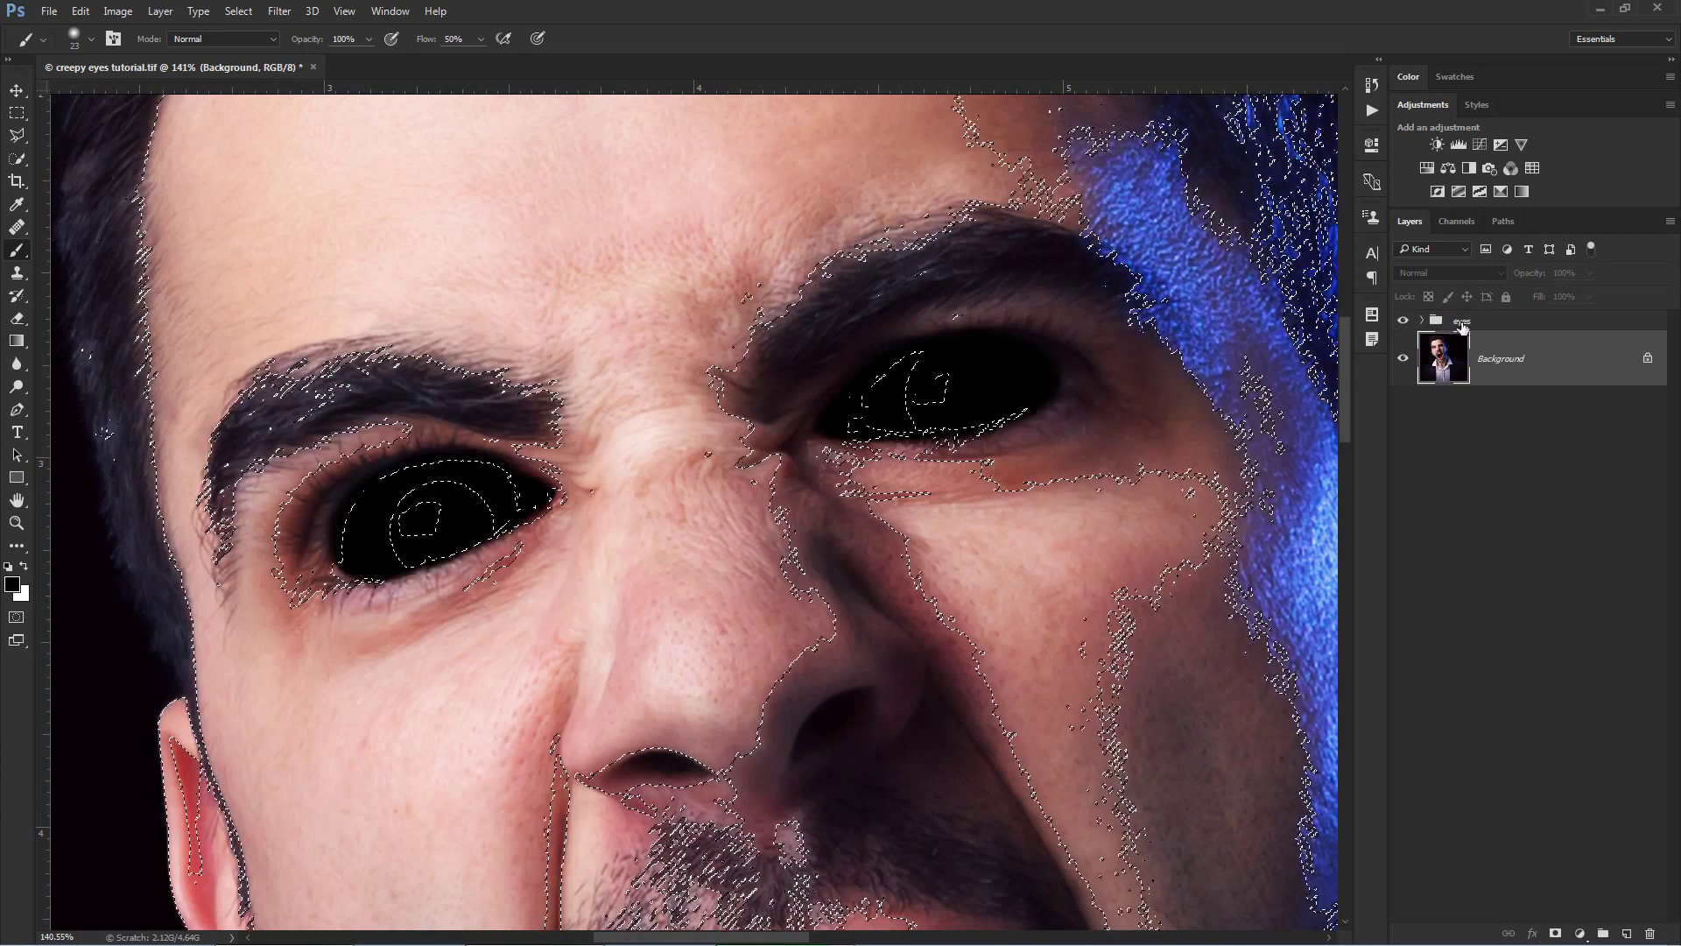
pyautogui.click(1462, 322)
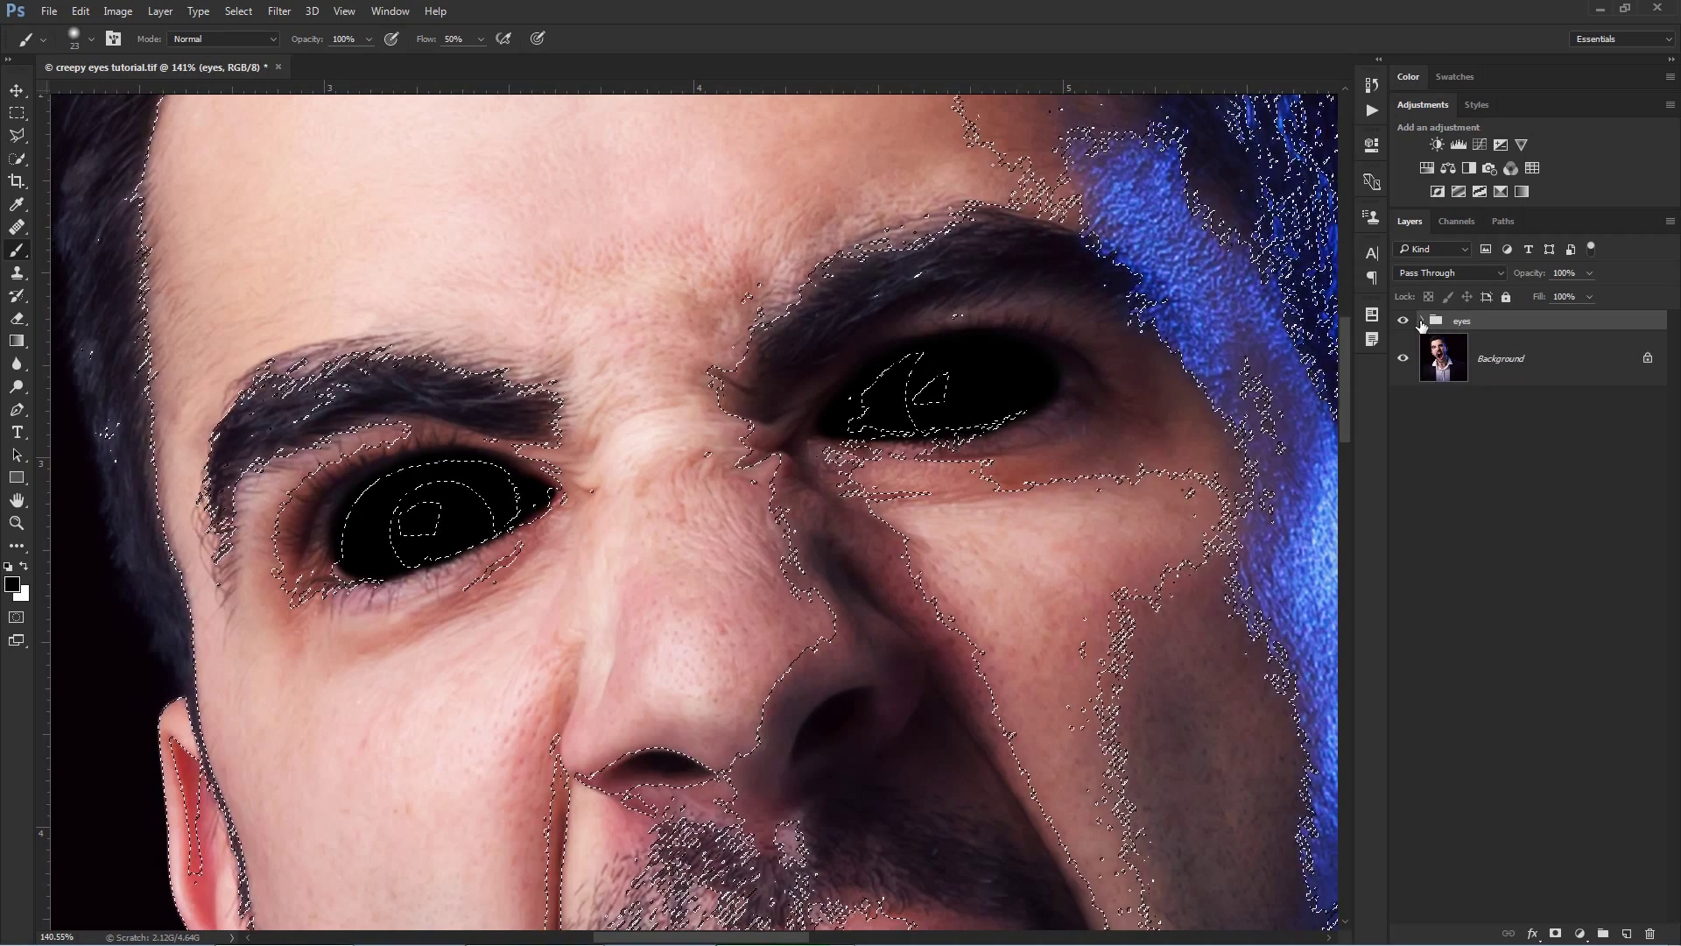
pyautogui.click(1422, 321)
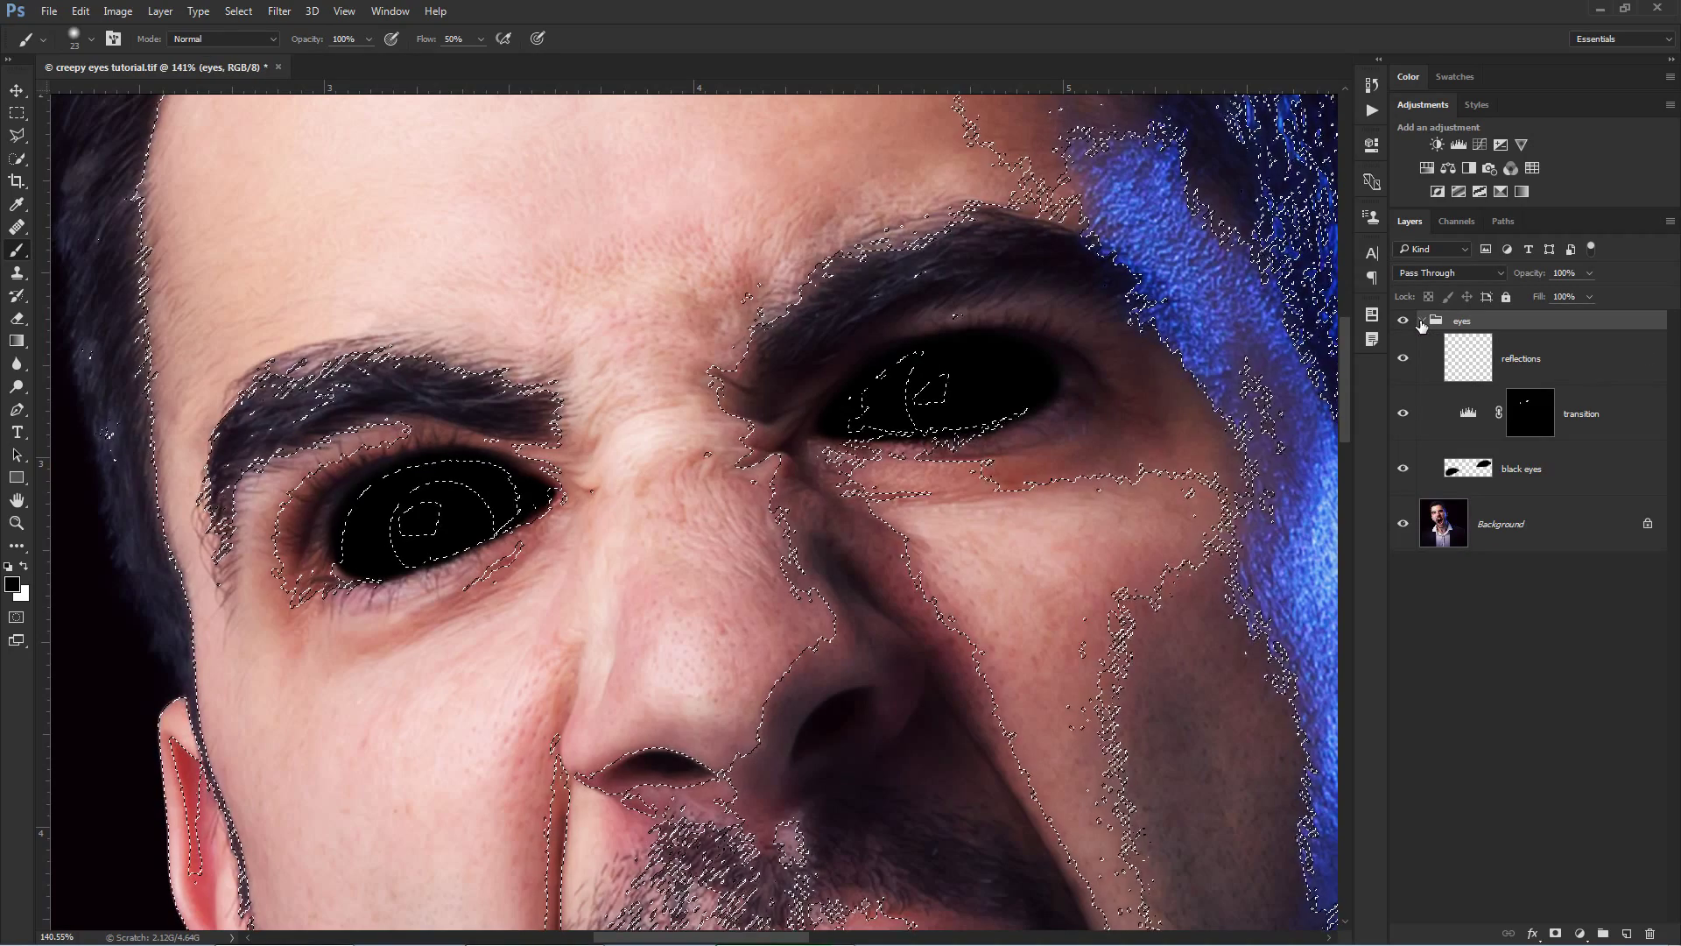
pyautogui.click(1478, 362)
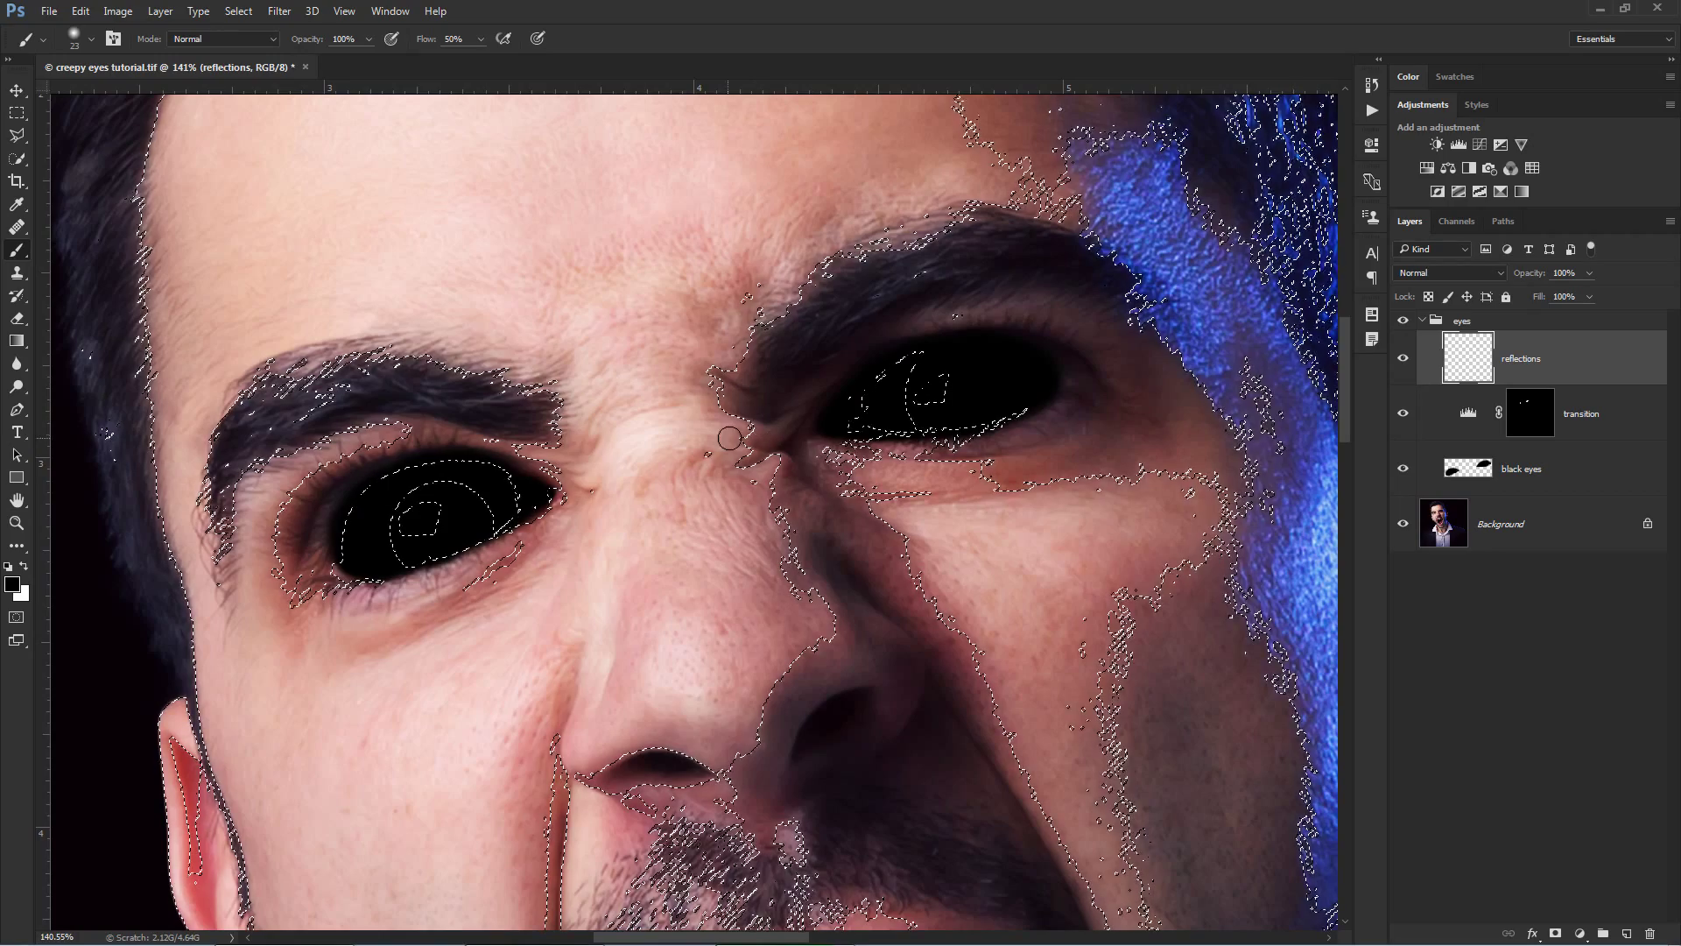
# Step: Zoom in on the eyes and brush white reflection highlights into both pupils
pyautogui.press('z')
pyautogui.moveTo(394, 487)
pyautogui.mouseDown()
pyautogui.moveTo(476, 499)
pyautogui.moveTo(512, 536)
pyautogui.moveTo(530, 525)
pyautogui.mouseUp()
pyautogui.press('x')
pyautogui.moveTo(426, 39); pyautogui.dragTo(410, 44)
pyautogui.moveTo(464, 617)
pyautogui.mouseDown()
pyautogui.moveTo(453, 668)
pyautogui.moveTo(725, 615)
pyautogui.moveTo(652, 489)
pyautogui.moveTo(479, 514)
pyautogui.moveTo(648, 574)
pyautogui.mouseUp()
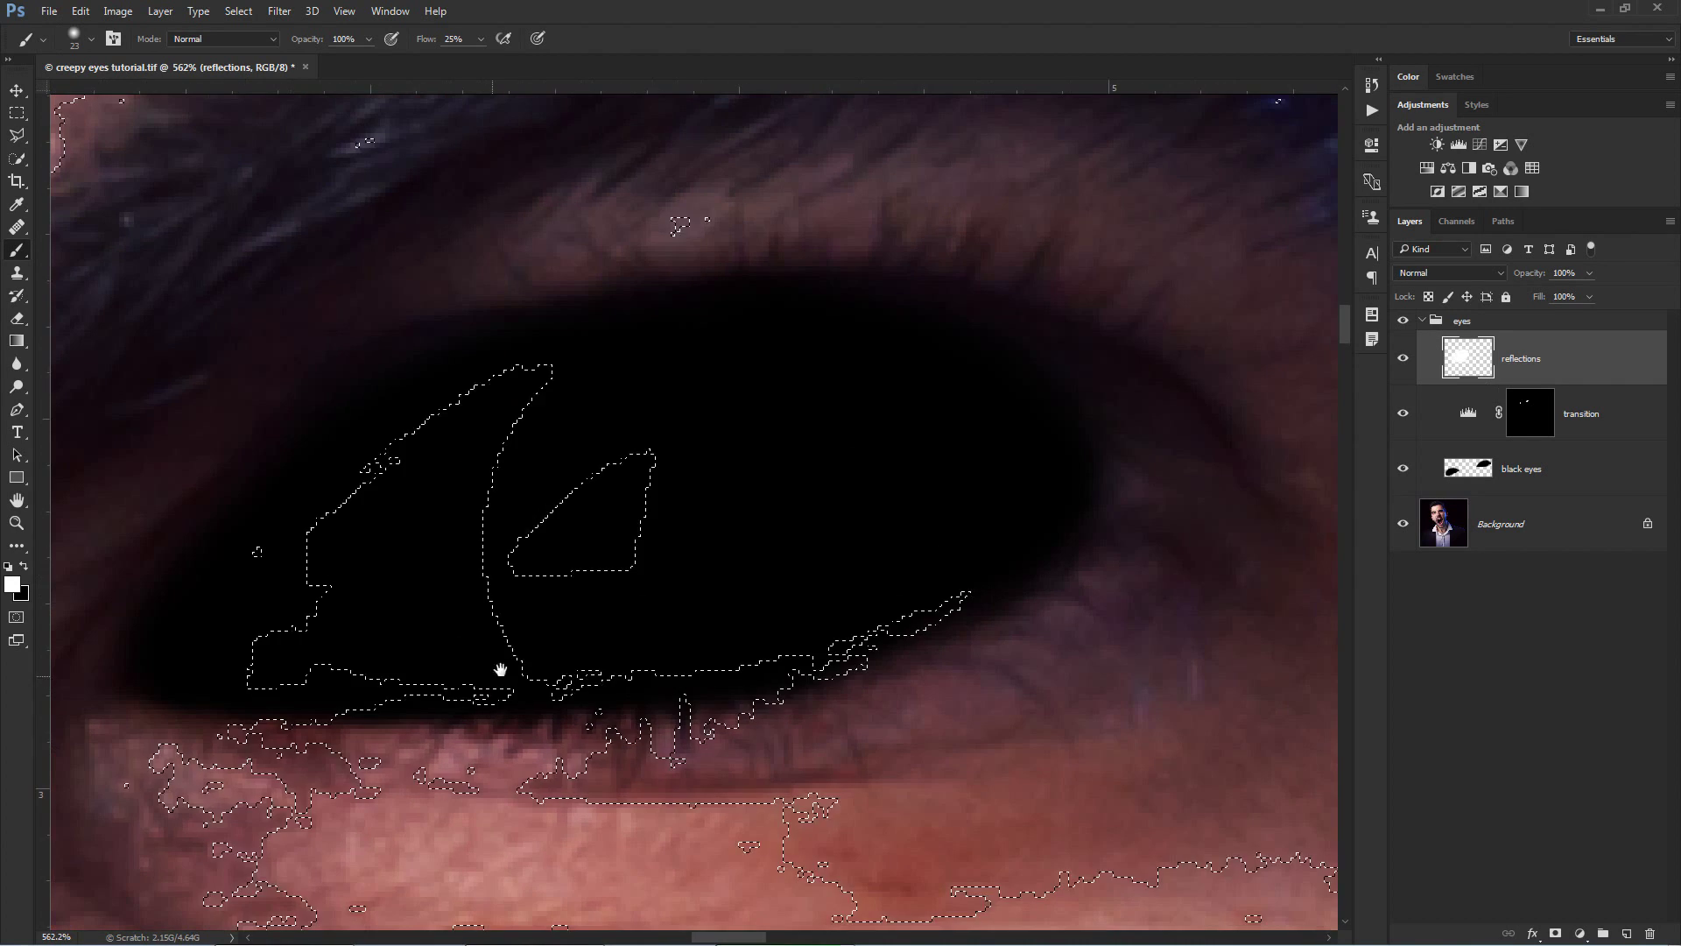
pyautogui.moveTo(647, 455)
pyautogui.mouseDown()
pyautogui.moveTo(514, 563)
pyautogui.moveTo(569, 613)
pyautogui.mouseUp()
pyautogui.moveTo(869, 568)
pyautogui.mouseDown()
pyautogui.moveTo(837, 478)
pyautogui.moveTo(714, 426)
pyautogui.moveTo(745, 448)
pyautogui.moveTo(755, 552)
pyautogui.moveTo(685, 452)
pyautogui.moveTo(811, 486)
pyautogui.moveTo(697, 598)
pyautogui.mouseUp()
pyautogui.hotkey('ctrl', 'z')
pyautogui.hotkey('ctrl', 'z')
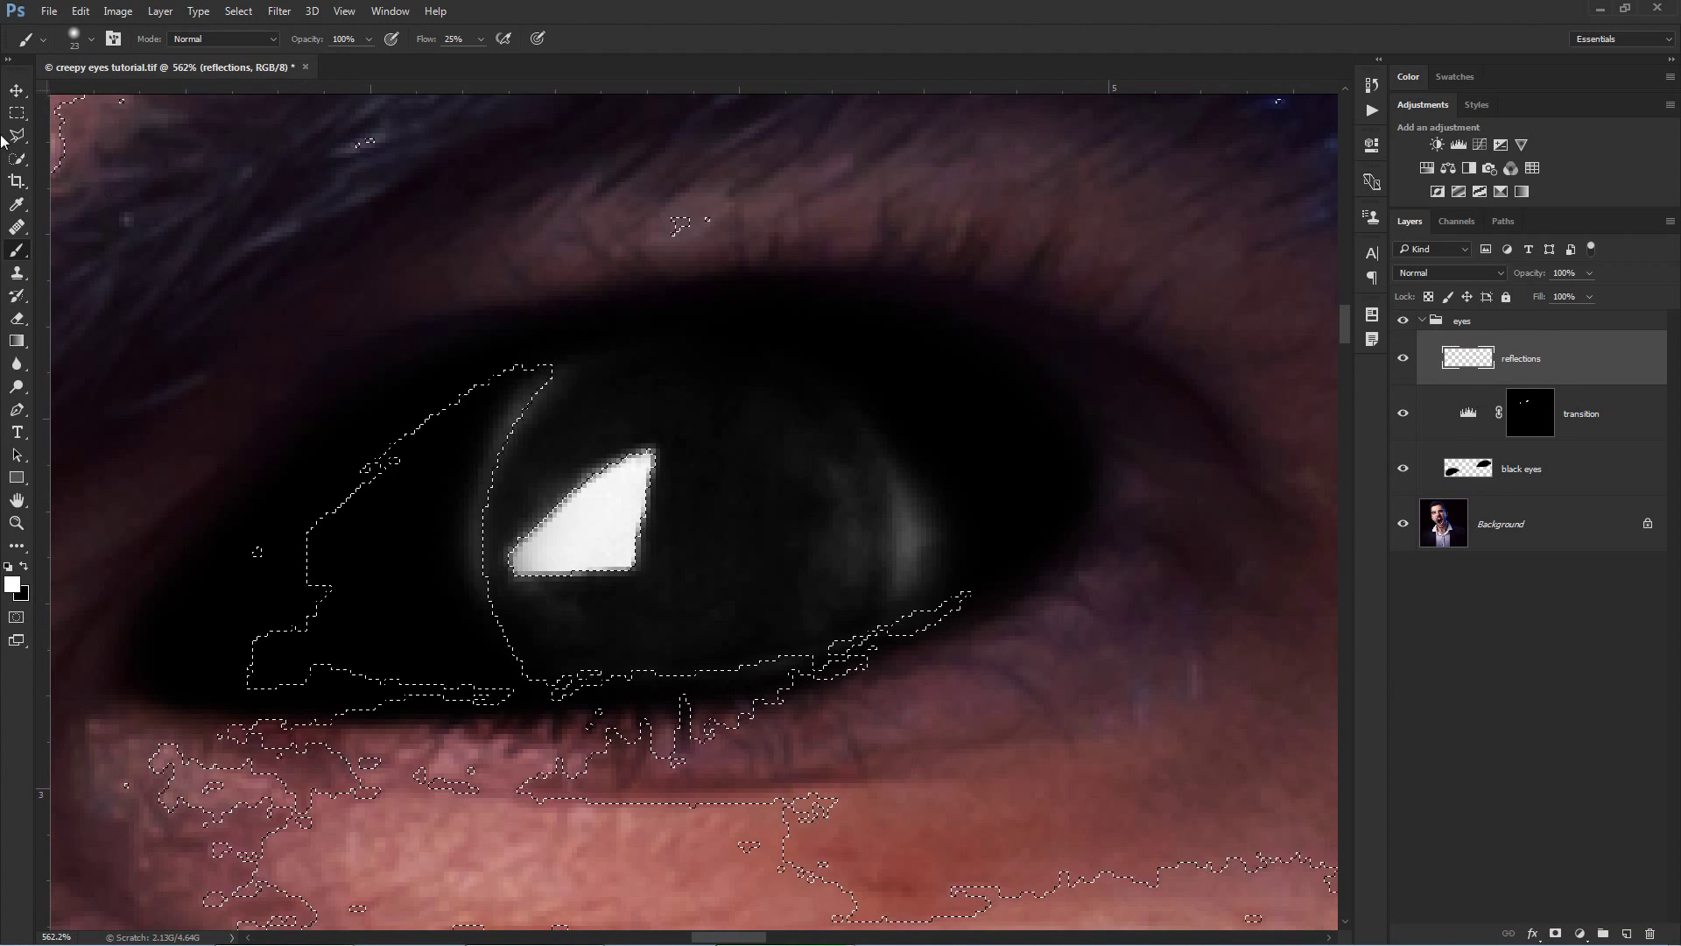
# Step: Add a layer mask to the reflections layer and paint black over the grey glow at the pupil edges
pyautogui.hotkey('ctrl', 'd')
pyautogui.click(1555, 933)
pyautogui.press('x')
pyautogui.moveTo(946, 505); pyautogui.dragTo(928, 593)
pyautogui.moveTo(525, 342)
pyautogui.mouseDown()
pyautogui.moveTo(443, 503)
pyautogui.moveTo(512, 387)
pyautogui.mouseUp()
pyautogui.moveTo(905, 665); pyautogui.dragTo(544, 642)
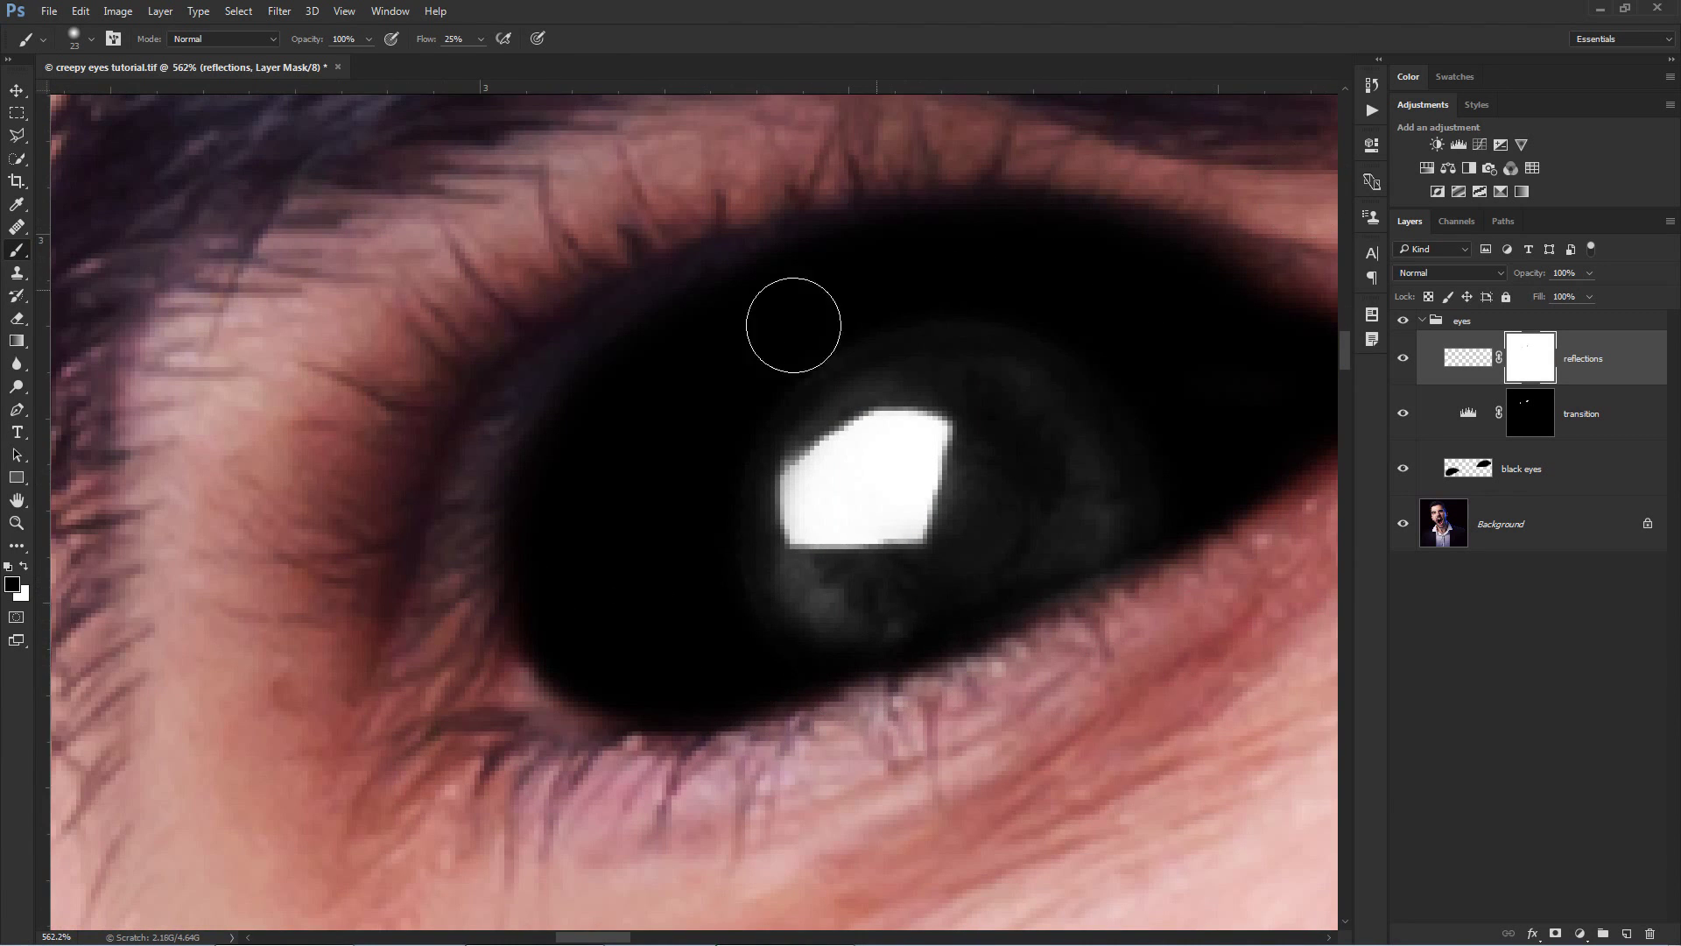
pyautogui.scroll(-5, 735, 353)
pyautogui.scroll(3, 803, 333)
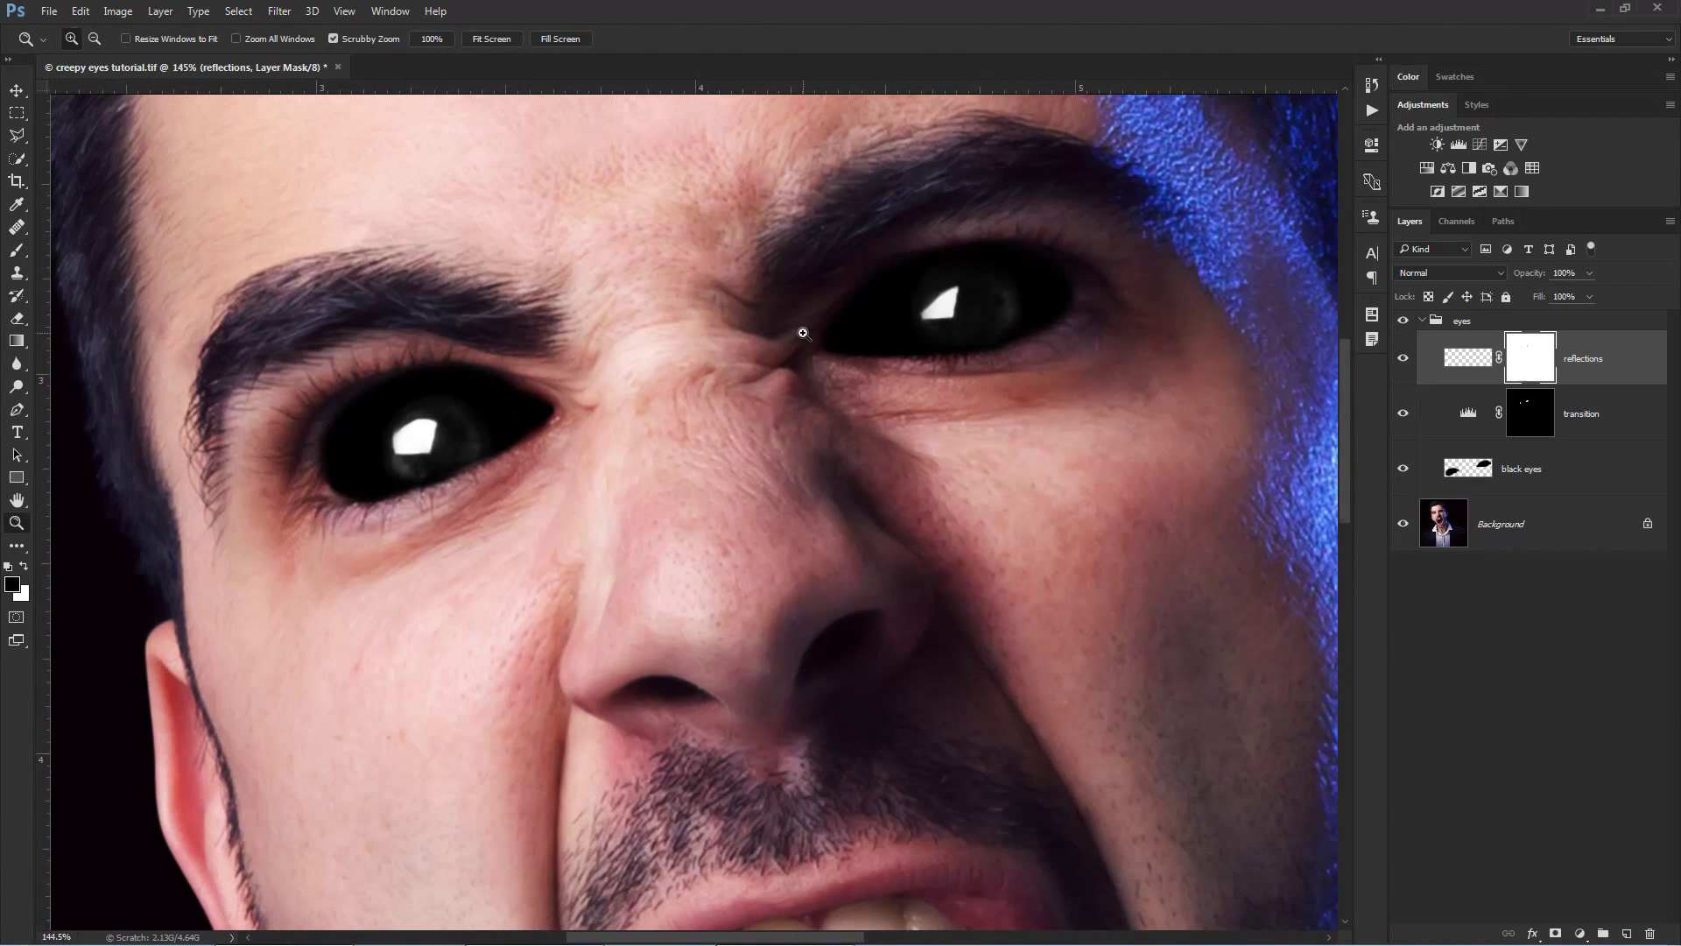
pyautogui.press('z')
pyautogui.moveTo(834, 536); pyautogui.dragTo(777, 531)
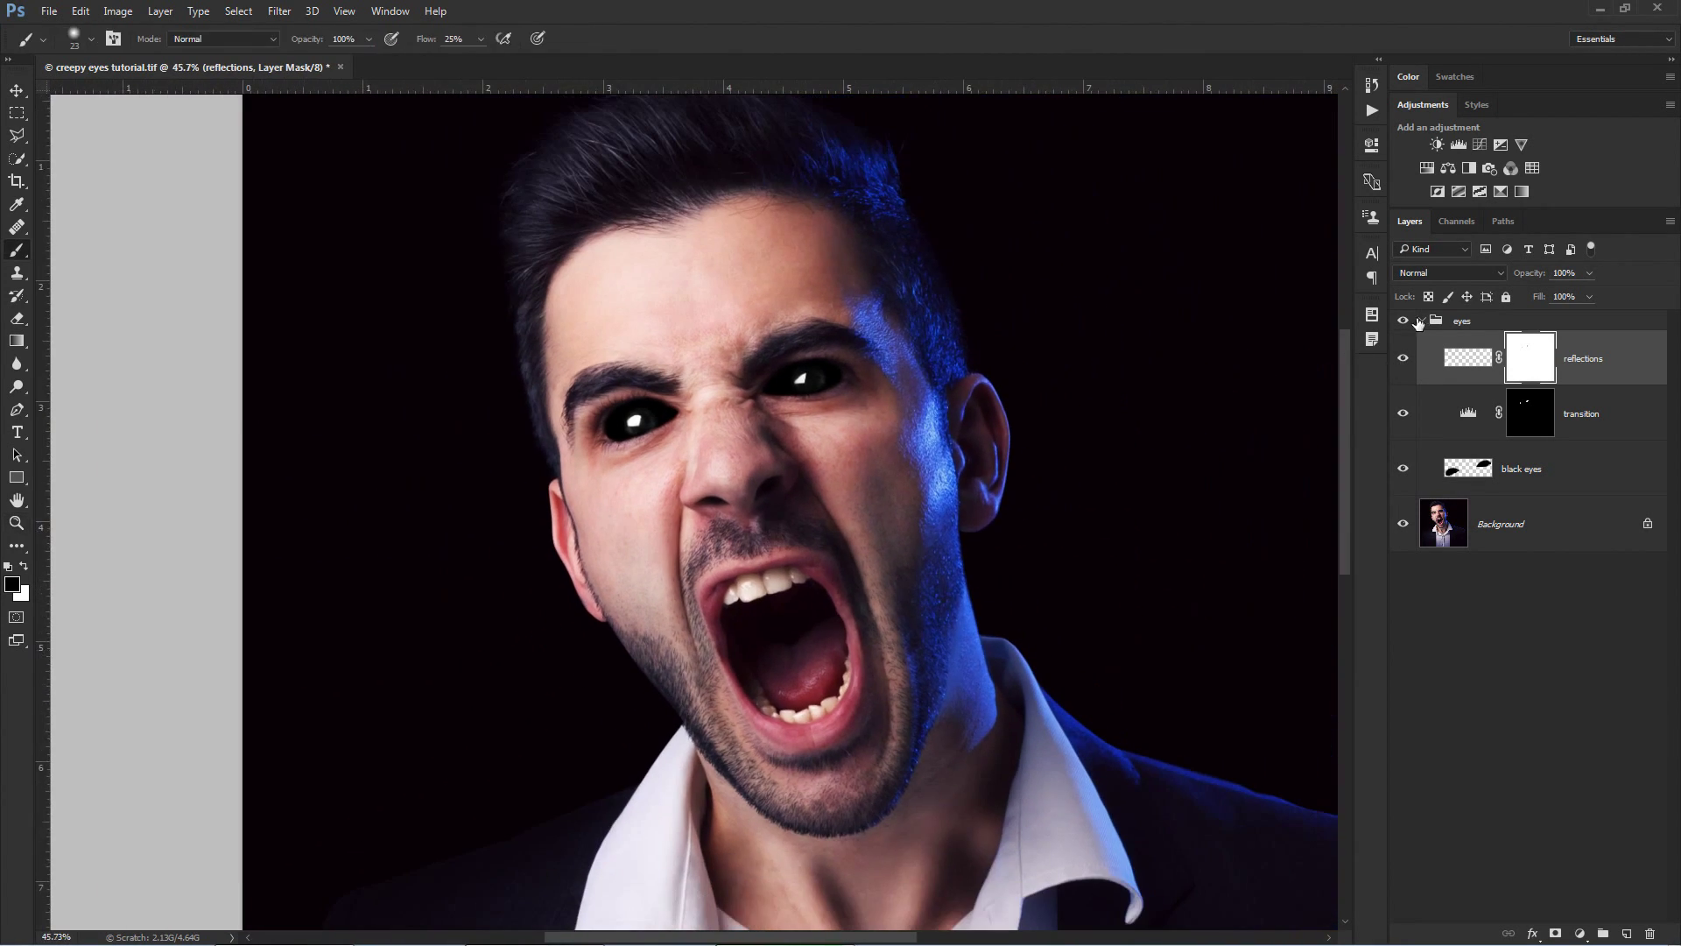
pyautogui.click(1422, 320)
pyautogui.click(1404, 320)
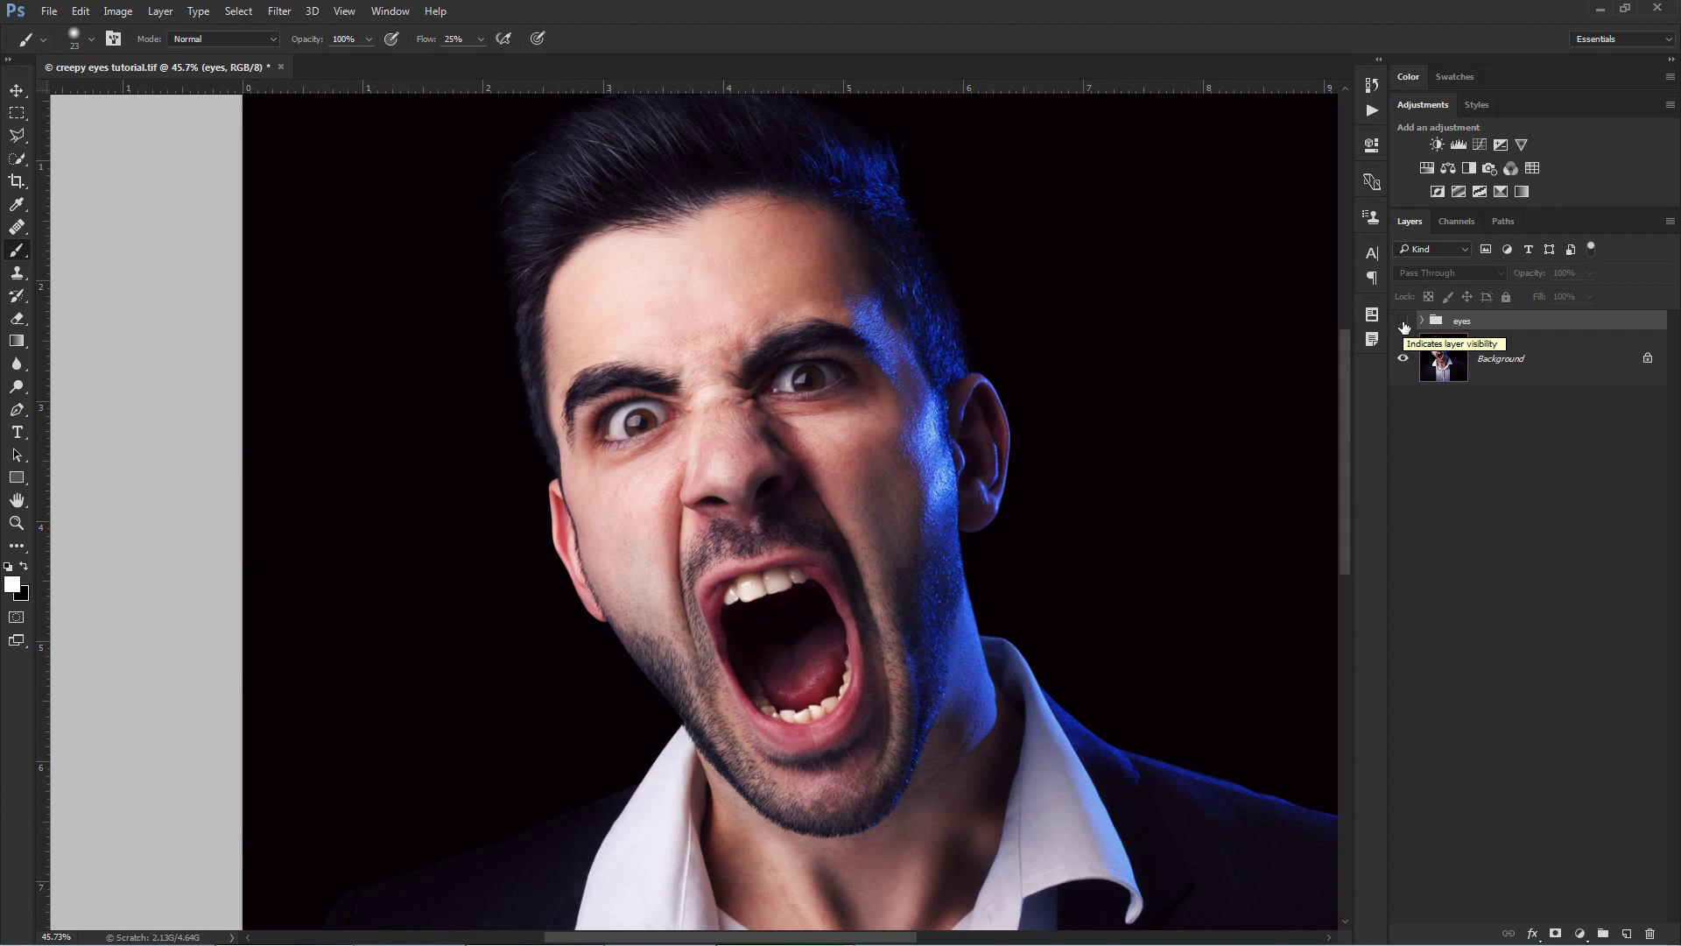
pyautogui.click(1403, 322)
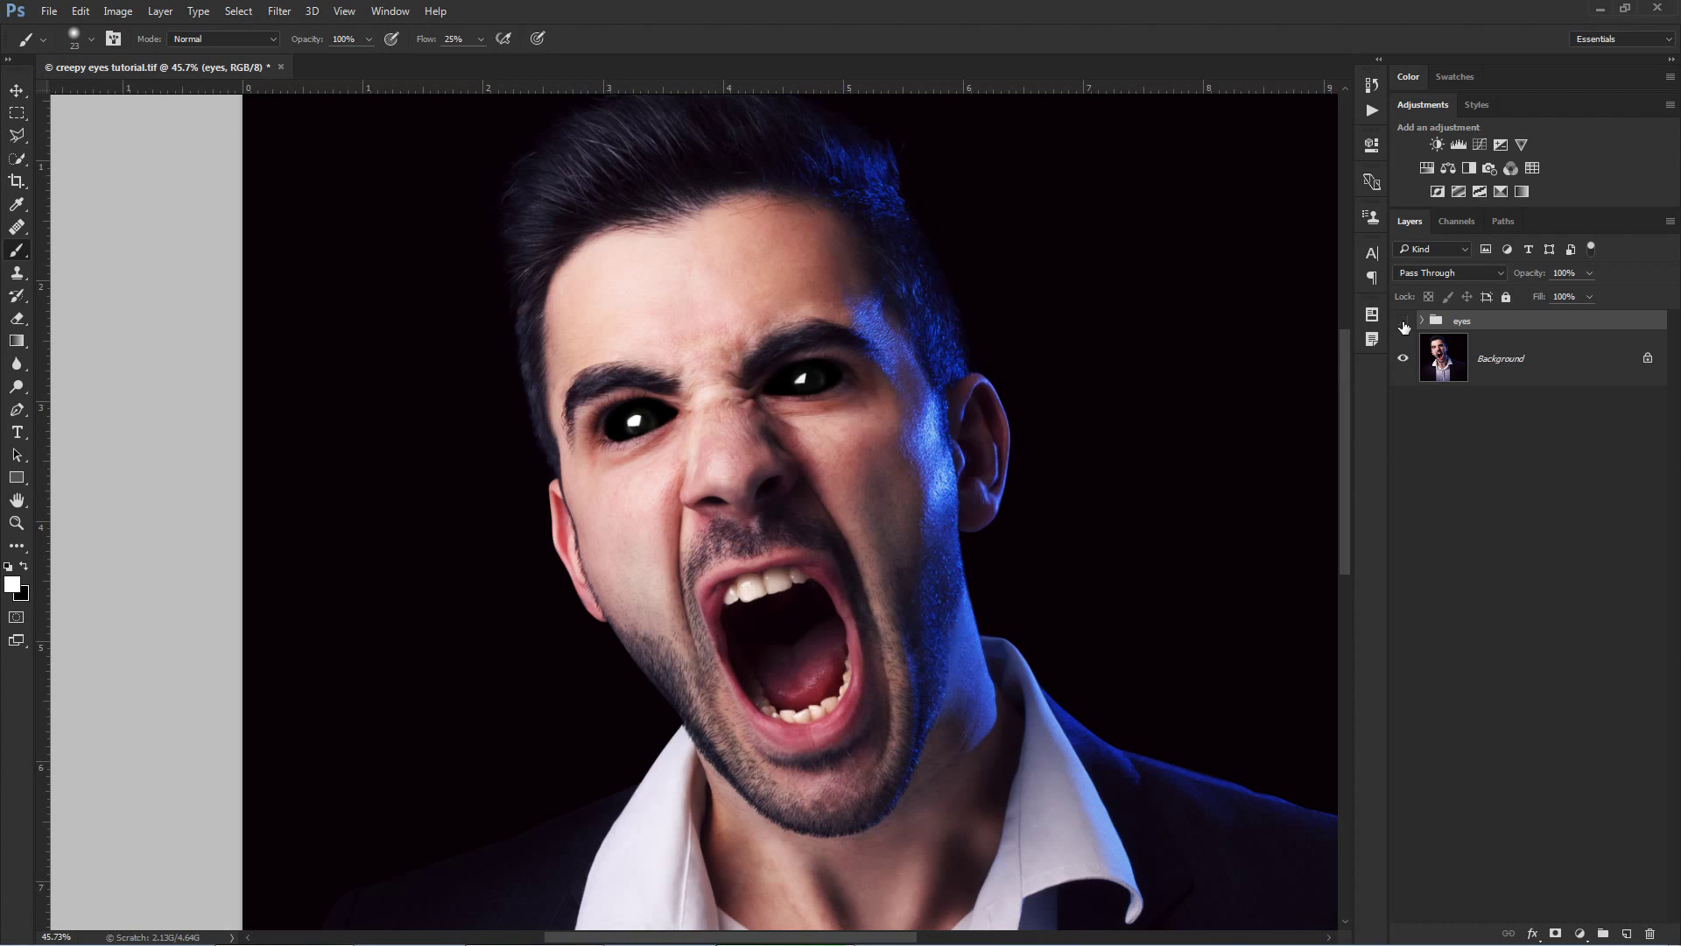
pyautogui.click(1404, 322)
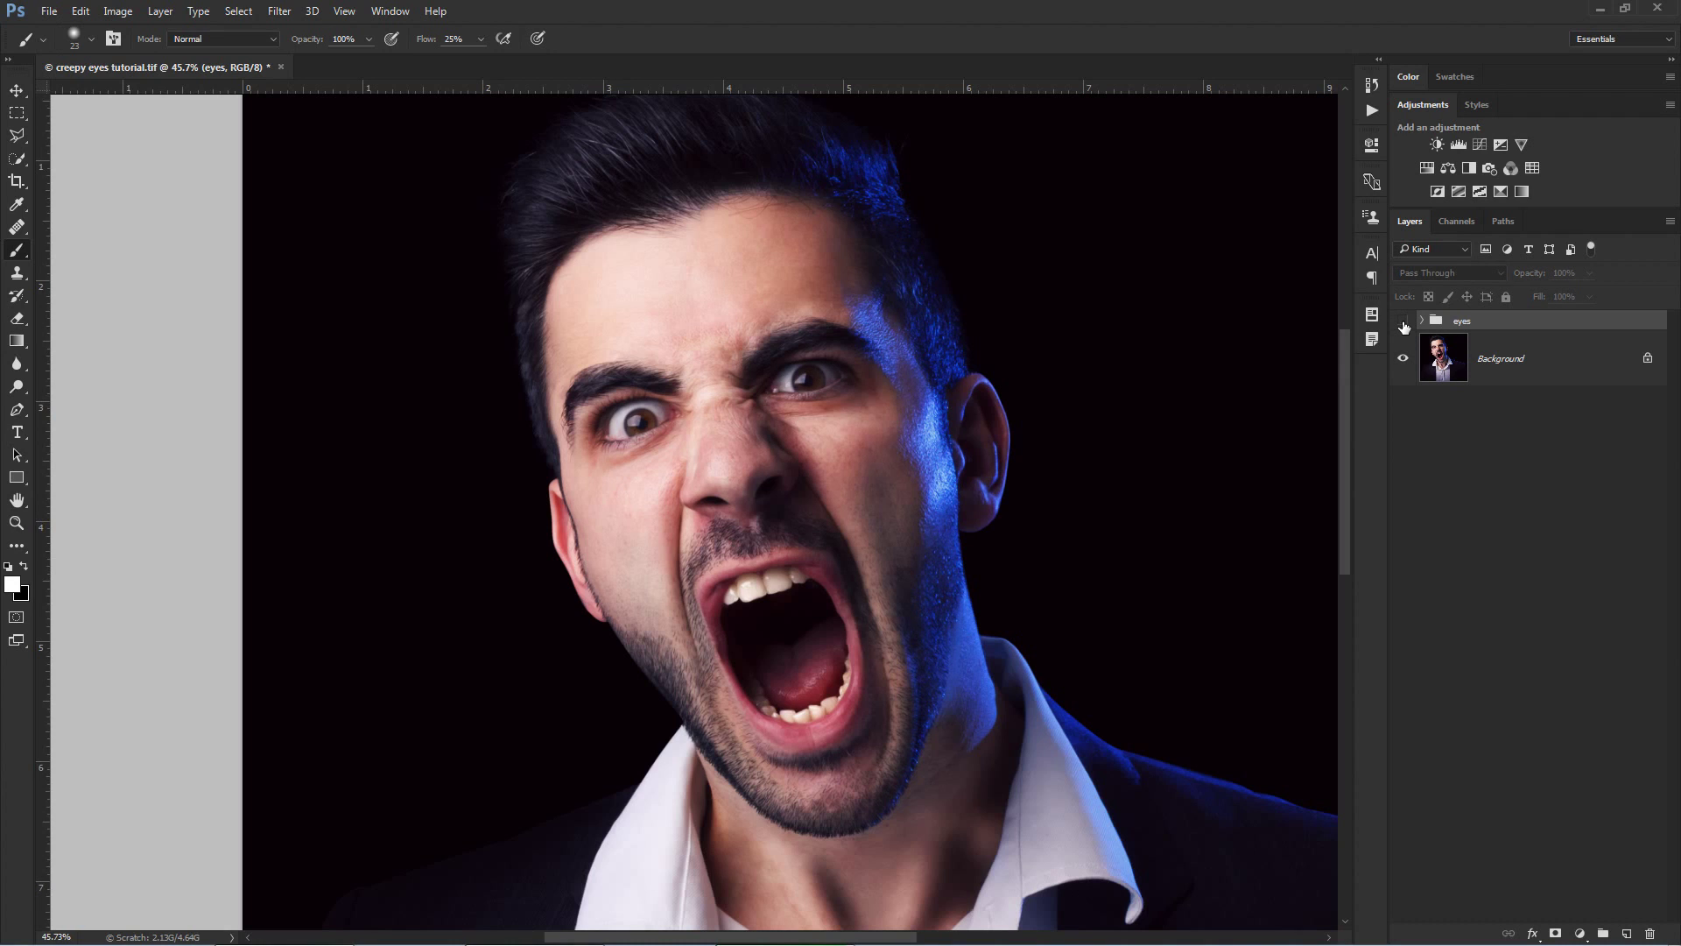
pyautogui.click(1404, 322)
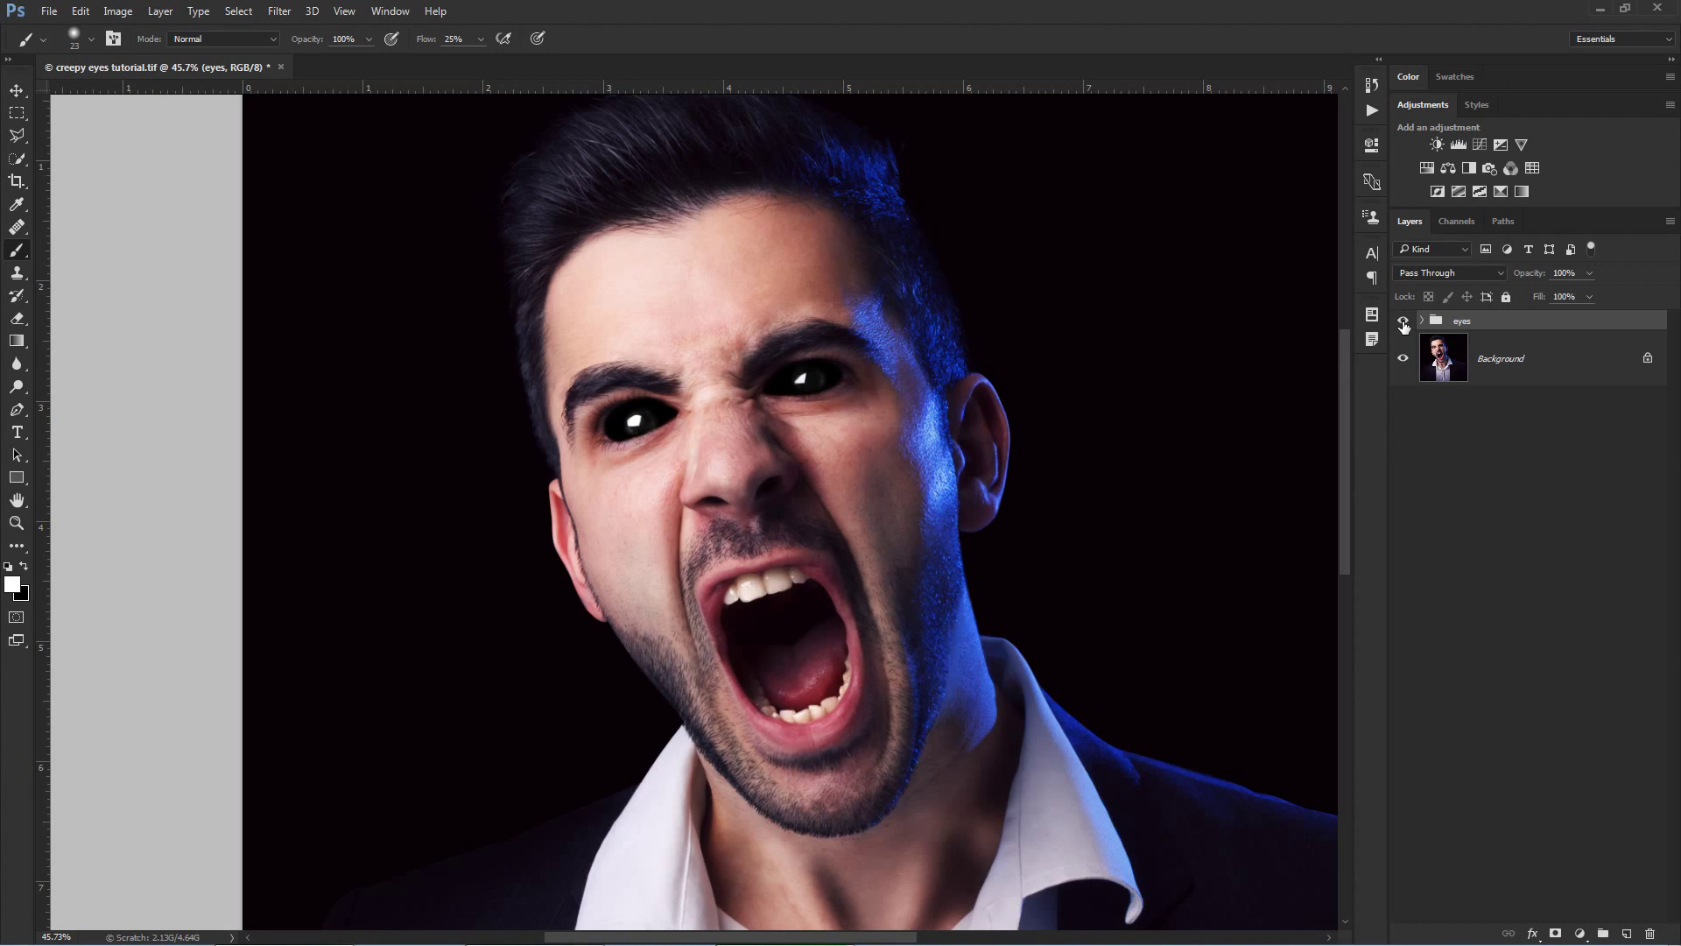
pyautogui.click(1404, 323)
pyautogui.click(1403, 323)
pyautogui.click(1404, 322)
pyautogui.click(1404, 322)
pyautogui.click(1403, 322)
pyautogui.click(1404, 322)
pyautogui.press('z')
pyautogui.moveTo(945, 601); pyautogui.dragTo(819, 570)
pyautogui.press('z')
pyautogui.press('b')
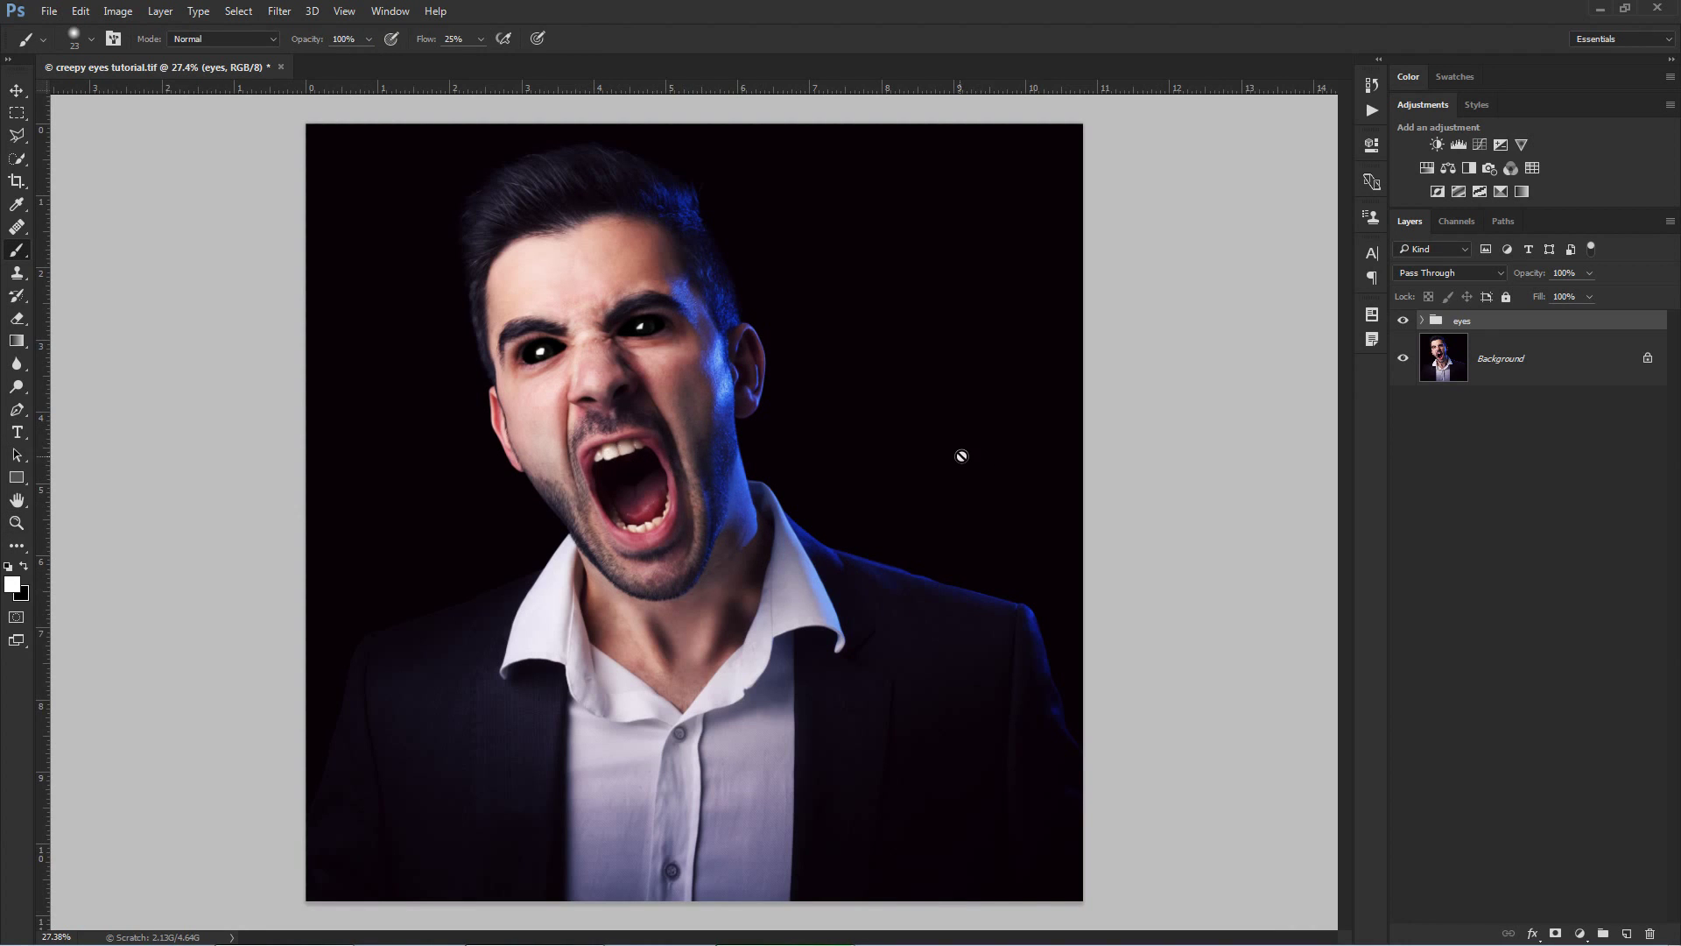